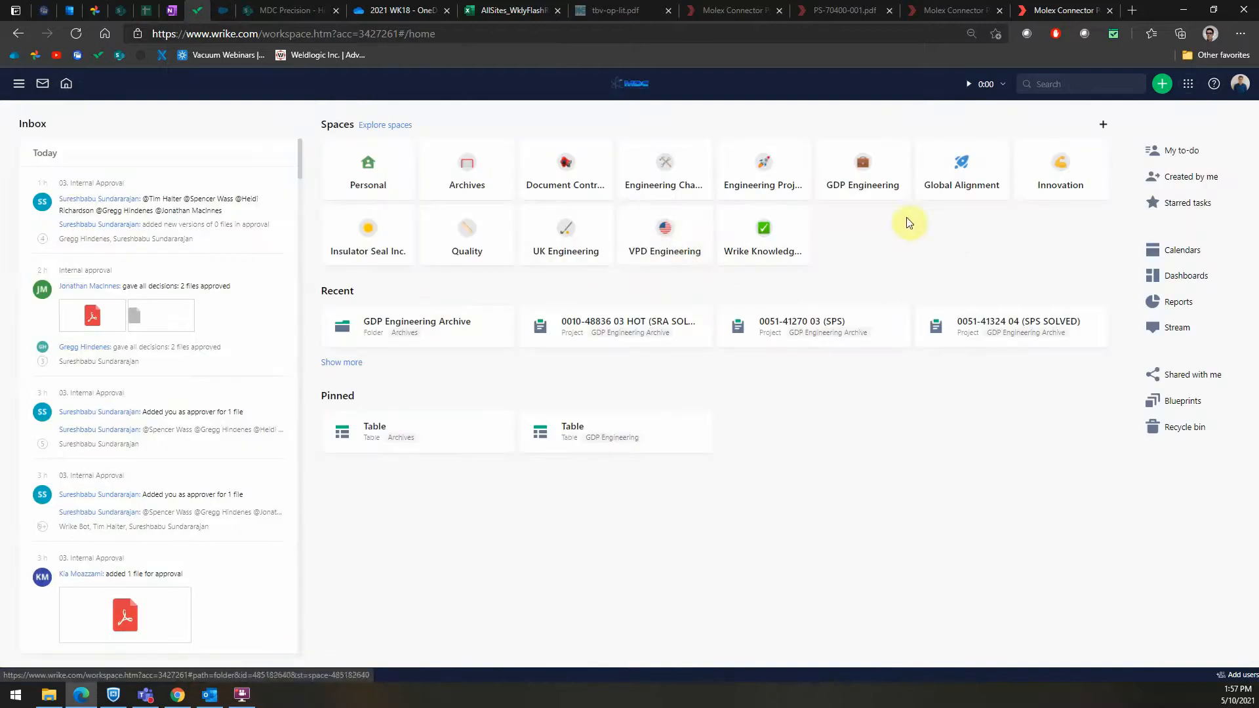
Step: Open the GDP Engineering space's table and expand its RPM RTM and STANDARD folders
left_click(855, 197)
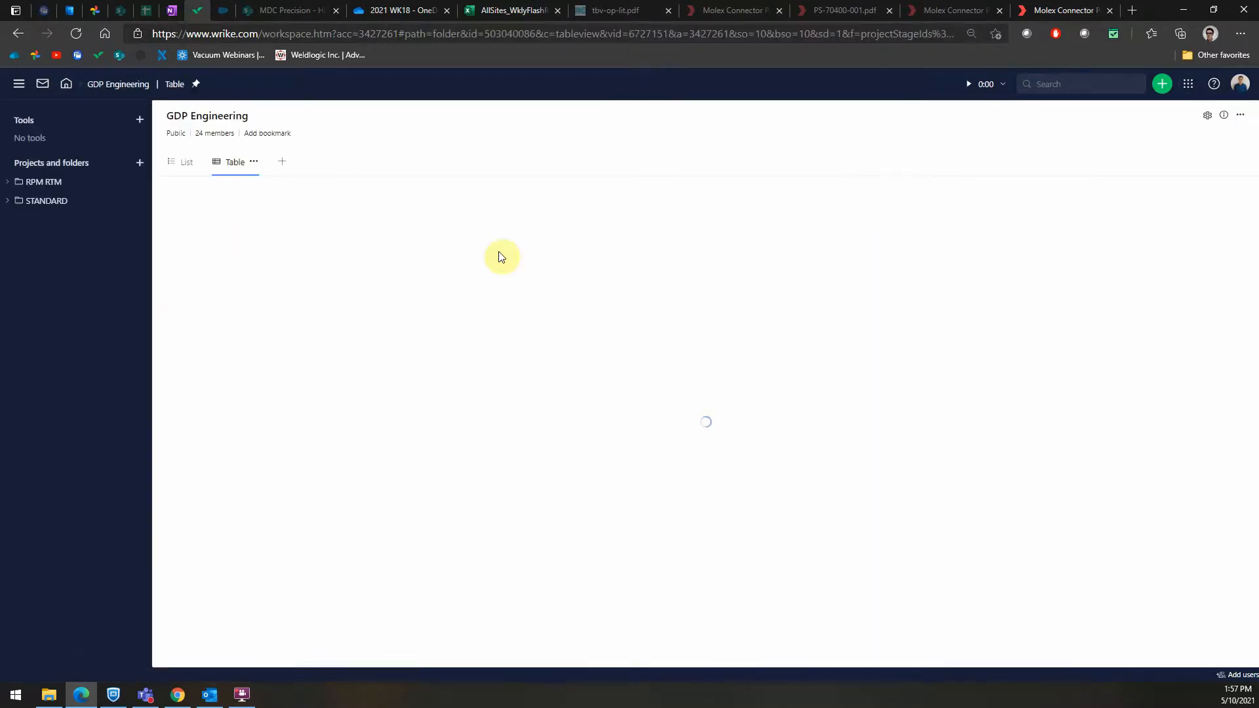
left_click(195, 234)
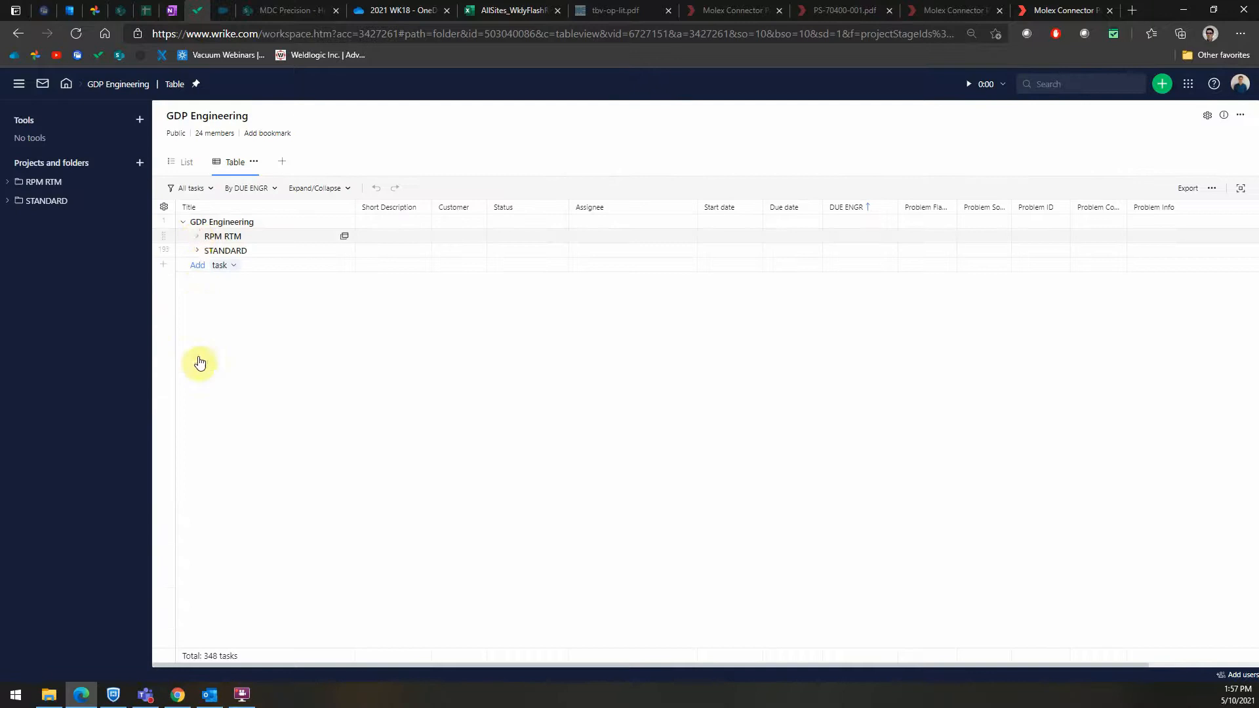
scroll(196, 361, "down", 5)
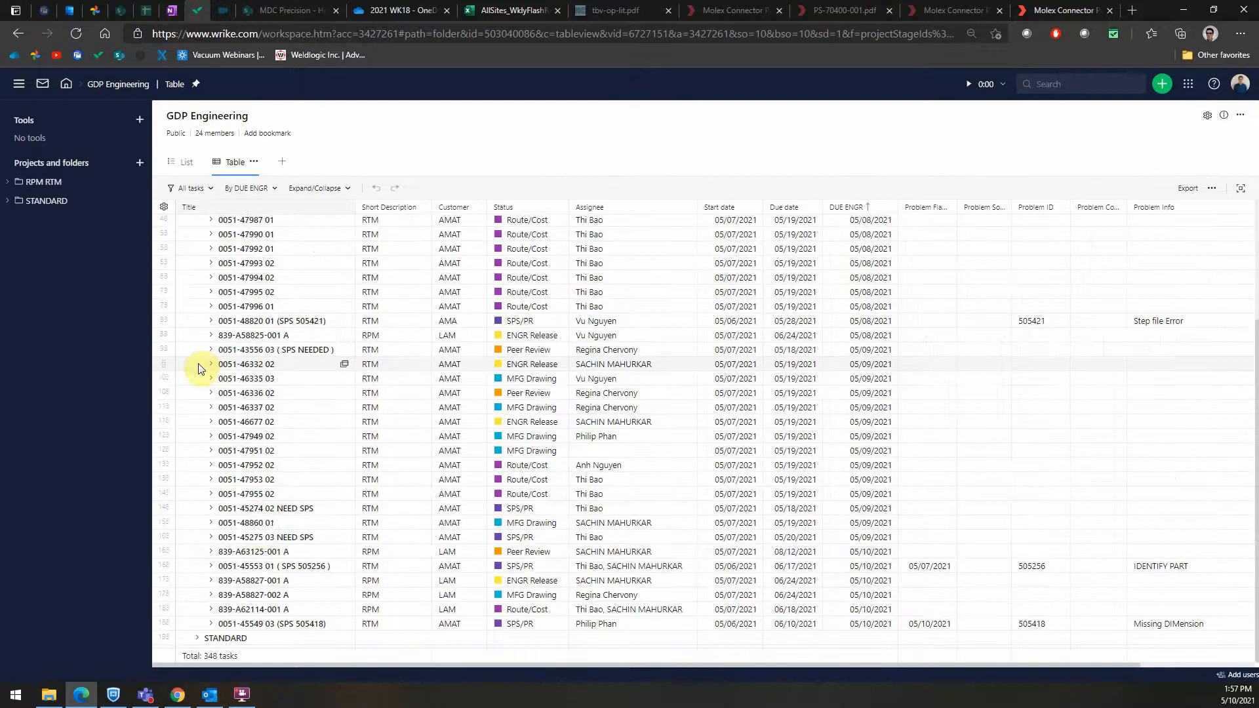
left_click(196, 638)
Step: Review the RPM RTM and STANDARD tasks in the GDP Engineering table, including status, due dates and problem columns
scroll(492, 483, "down", 5)
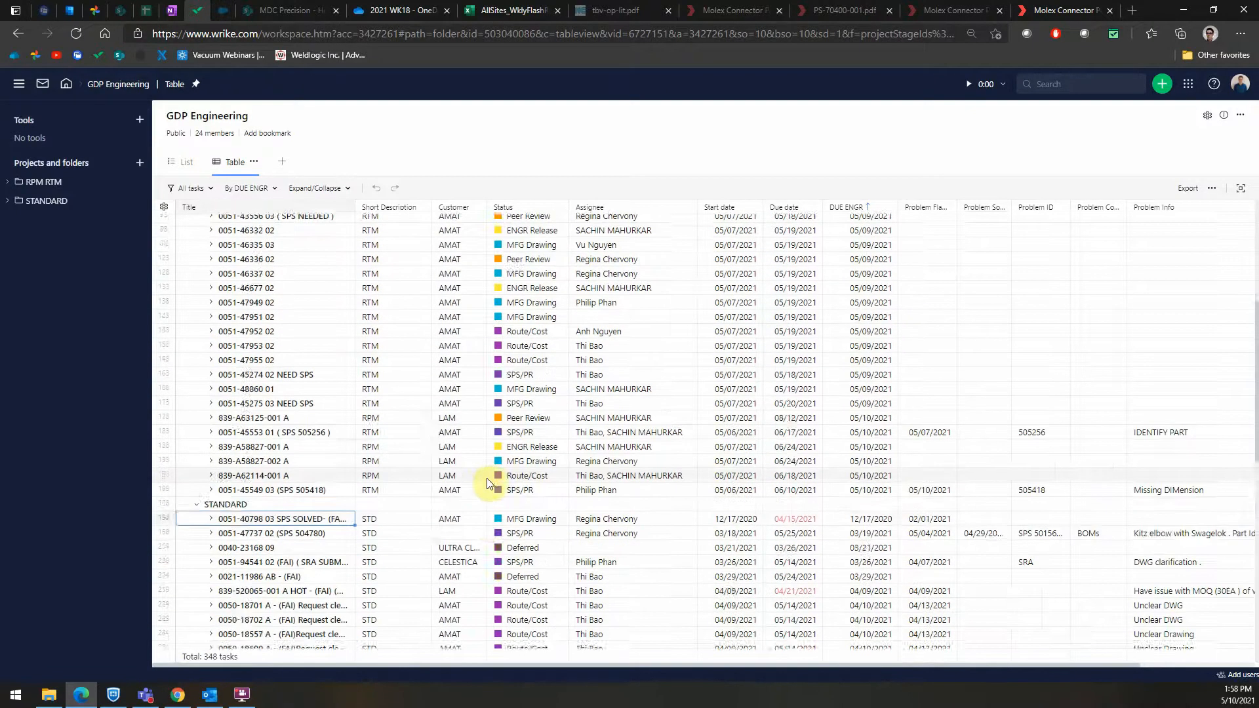
scroll(825, 339, "up", 6)
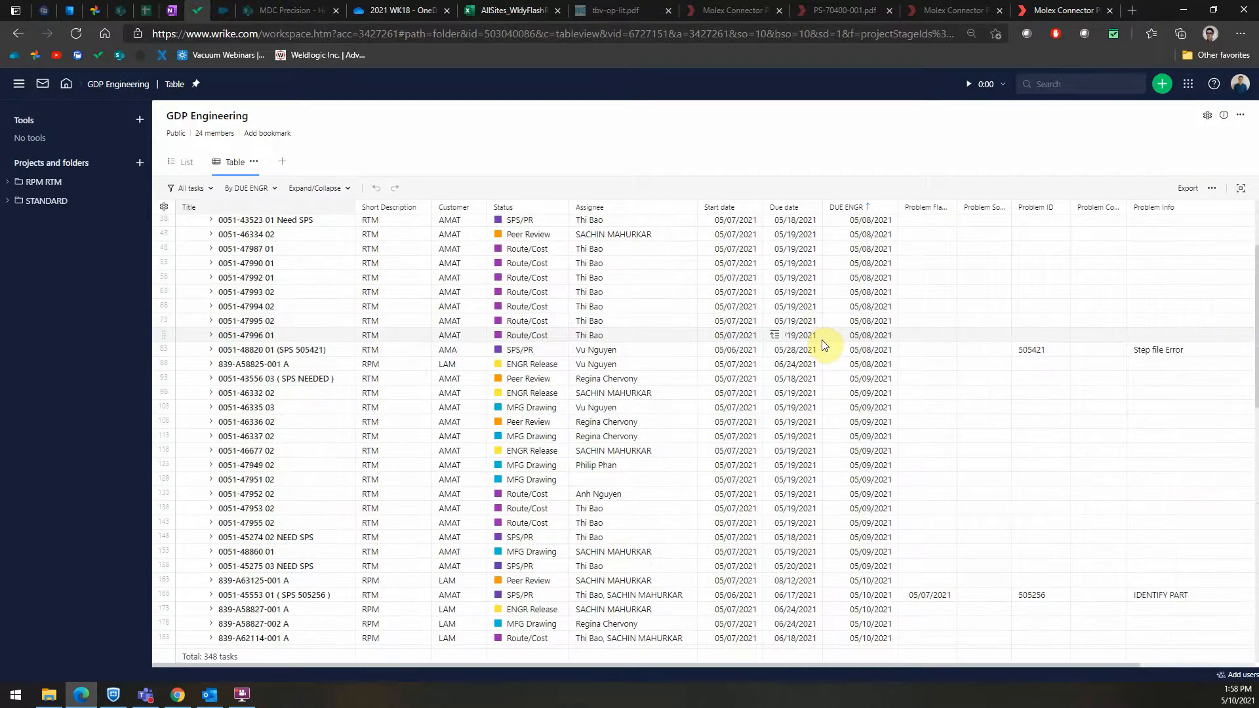
scroll(825, 341, "up", 3)
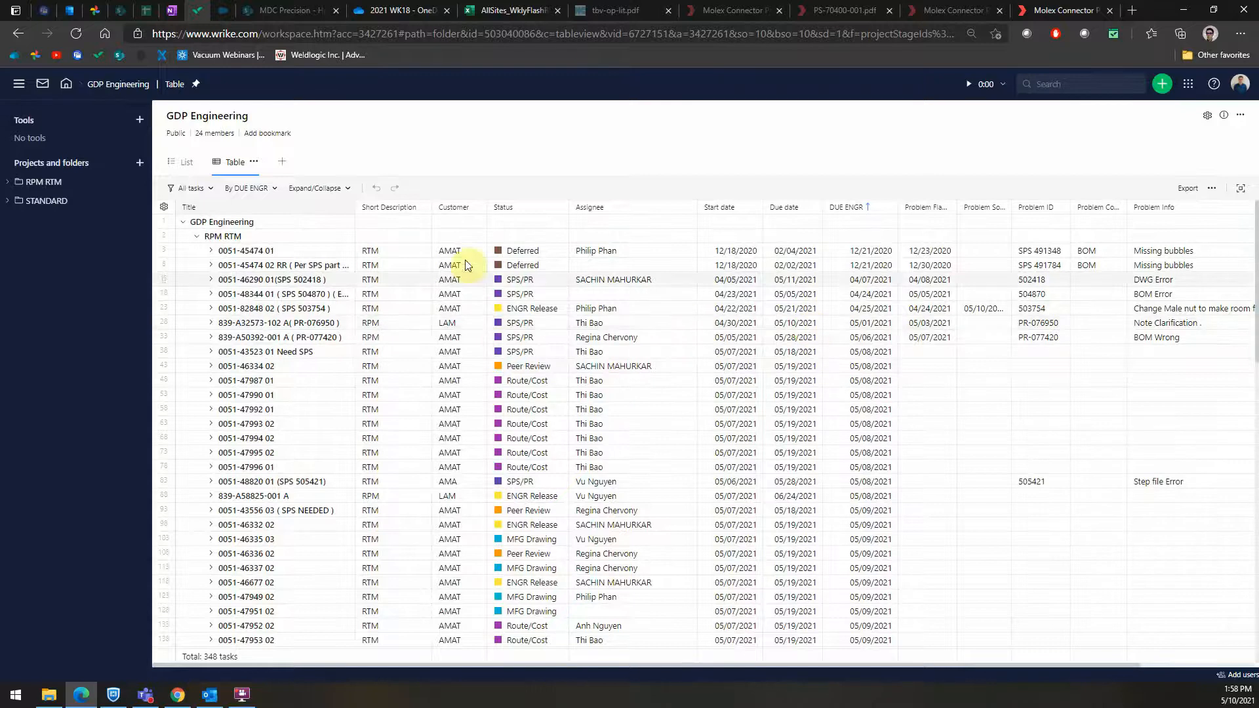
scroll(401, 368, "down", 3)
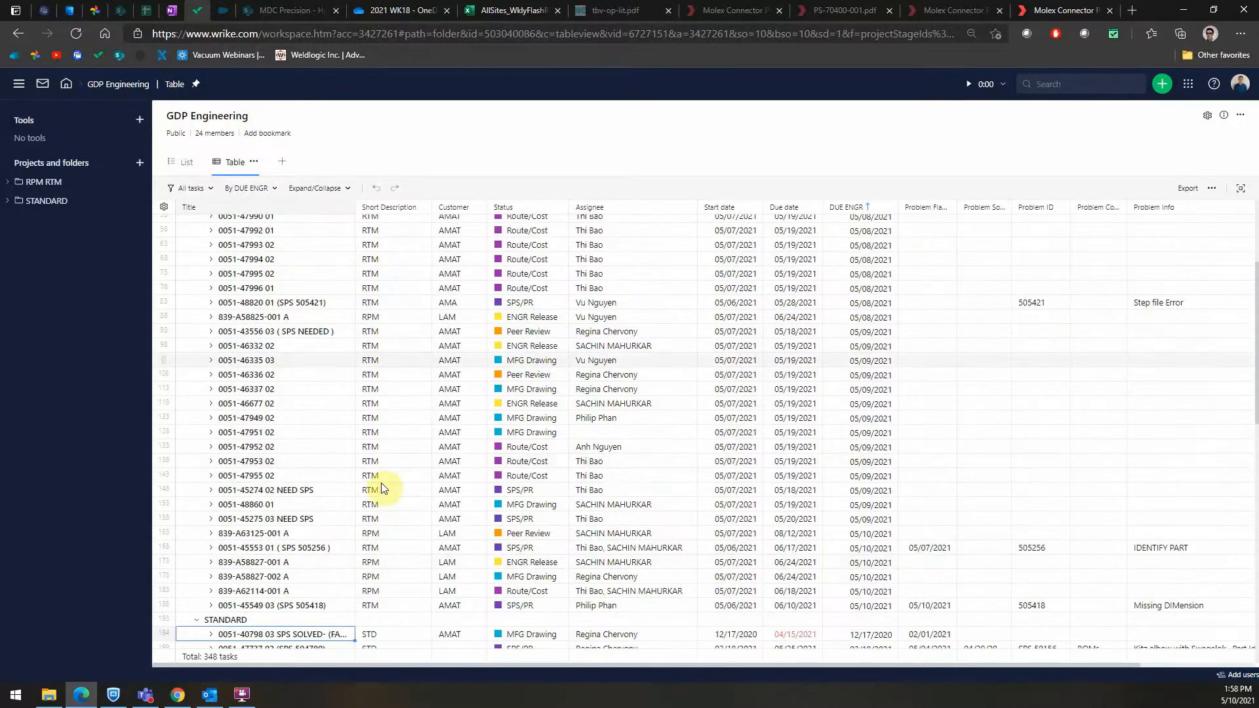
scroll(389, 341, "down", 3)
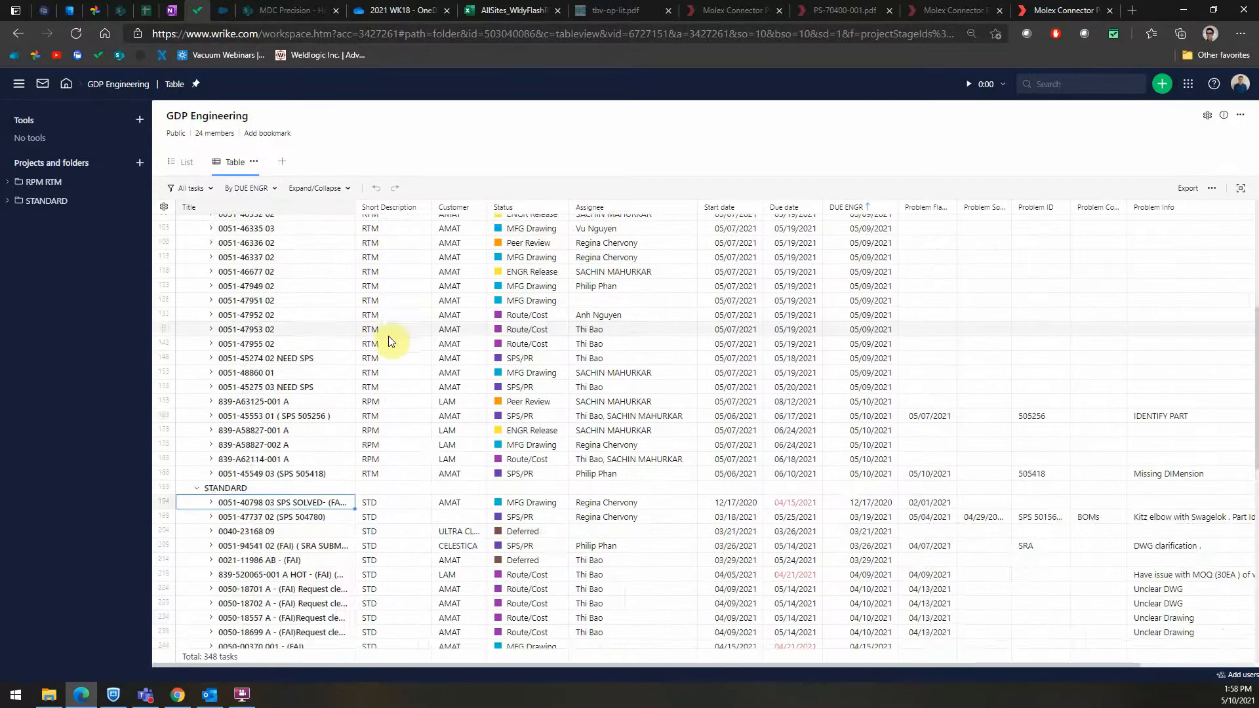
scroll(379, 466, "down", 3)
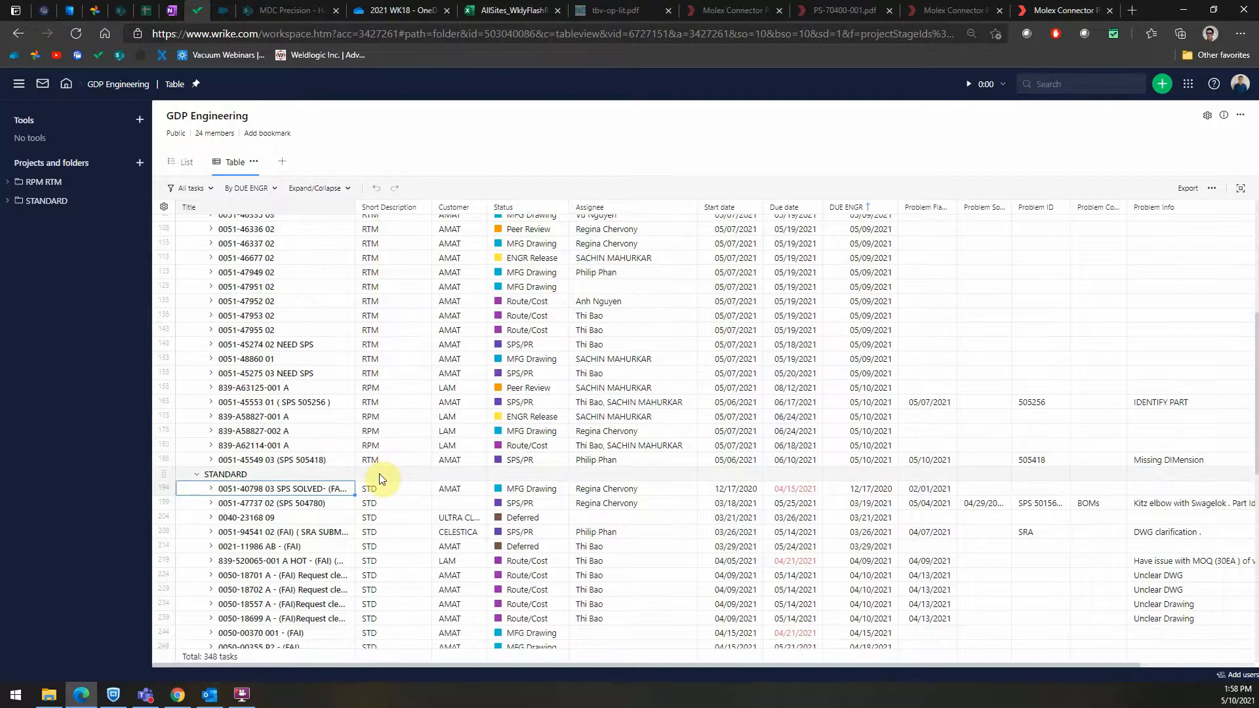
scroll(824, 476, "up", 10)
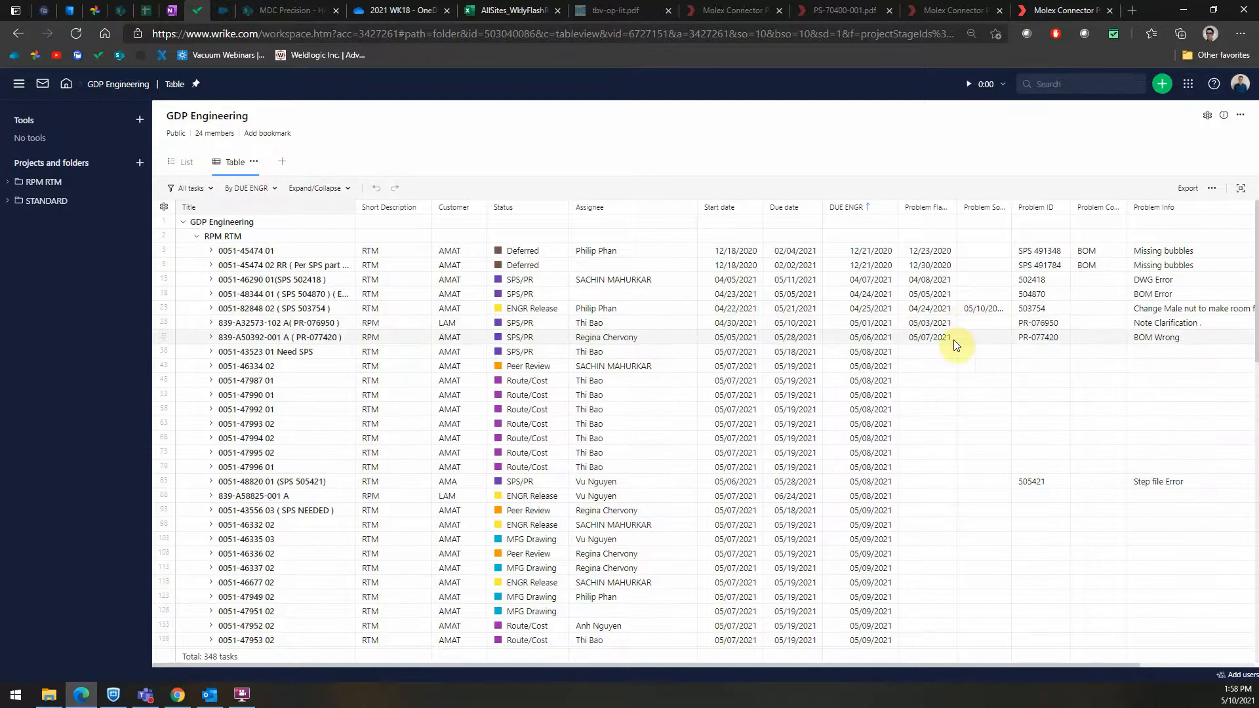
Step: Open the GDP Engineering Archive folder in the Archives space
left_click(64, 85)
left_click(479, 179)
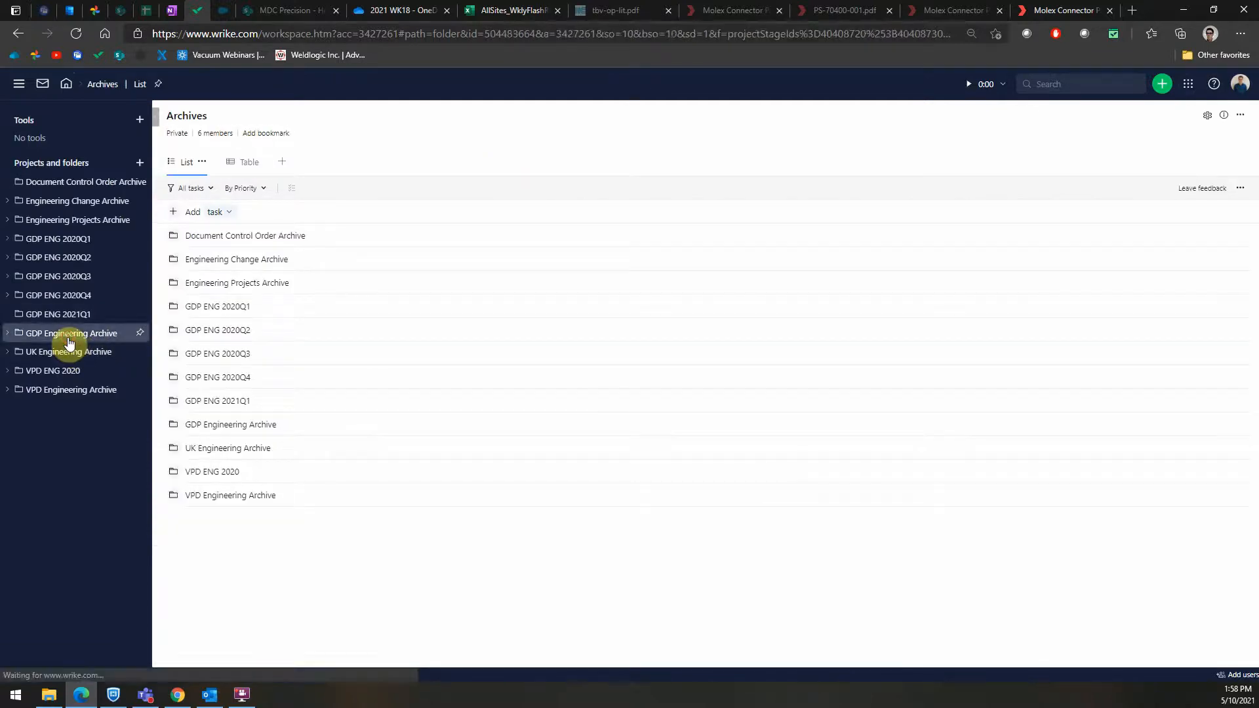
left_click(68, 335)
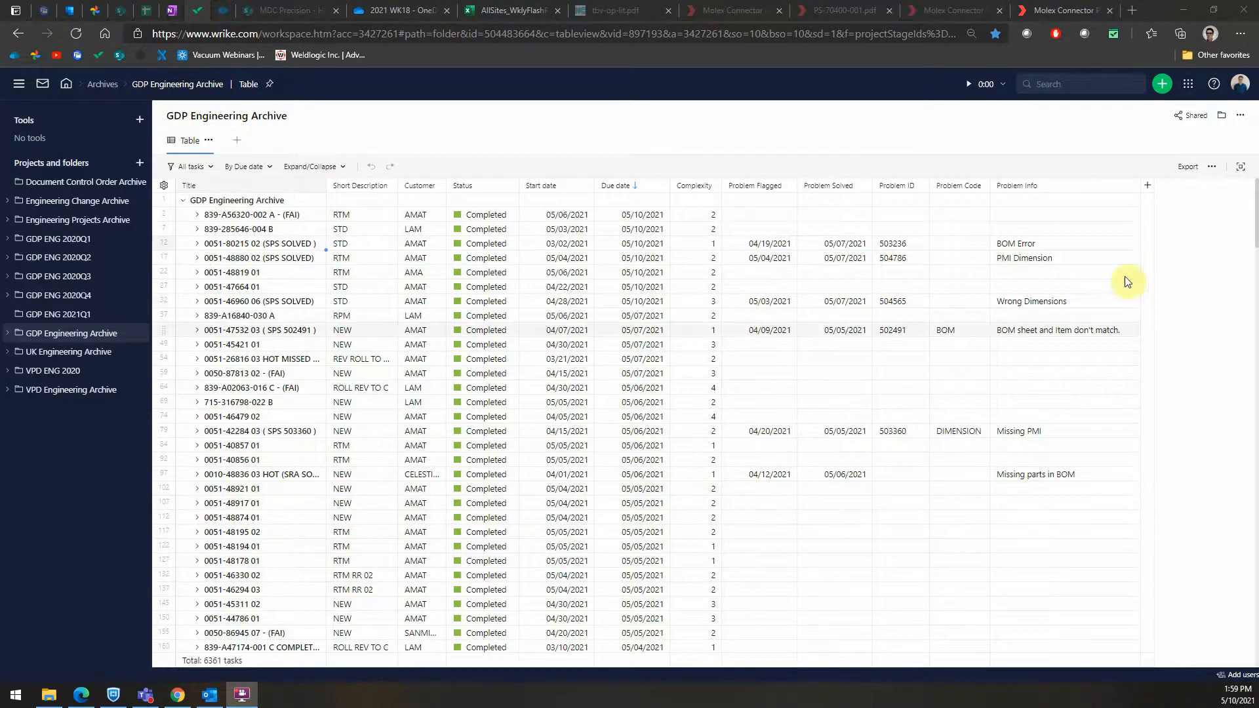
Step: Open GDP Engineering WK18.xls from the Downloads folder and maximize its Excel window
left_click(48, 695)
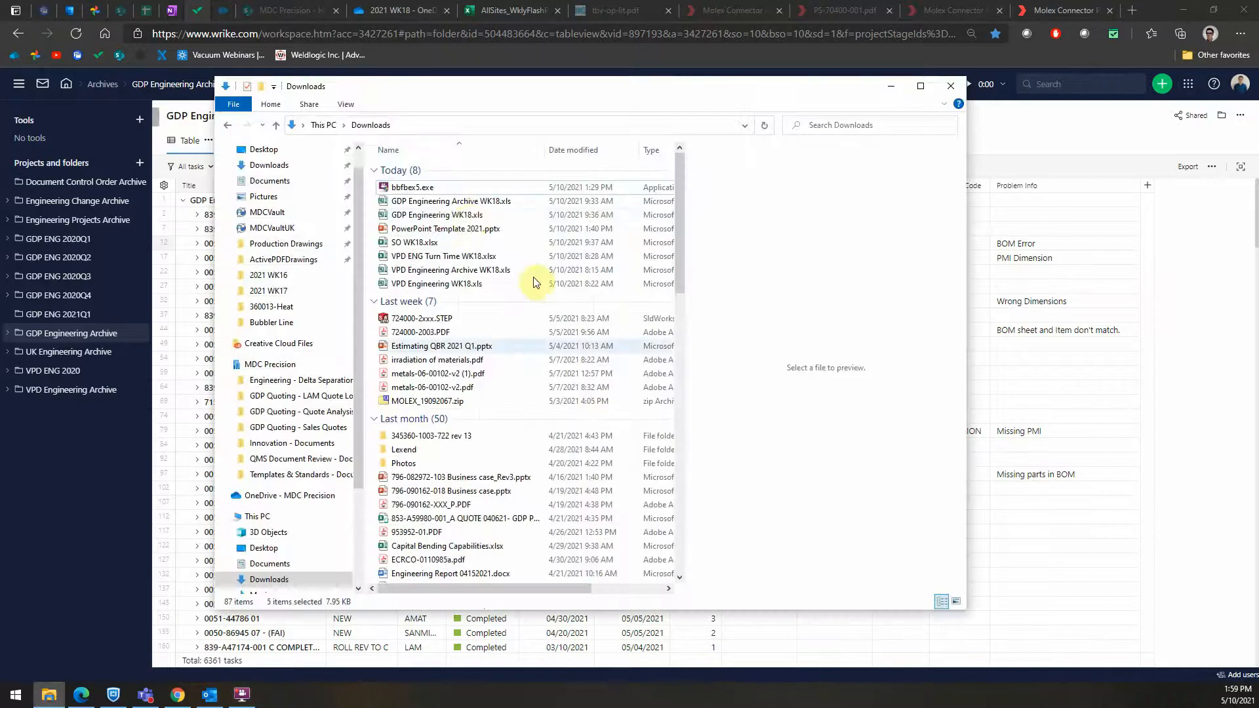
left_click(468, 216)
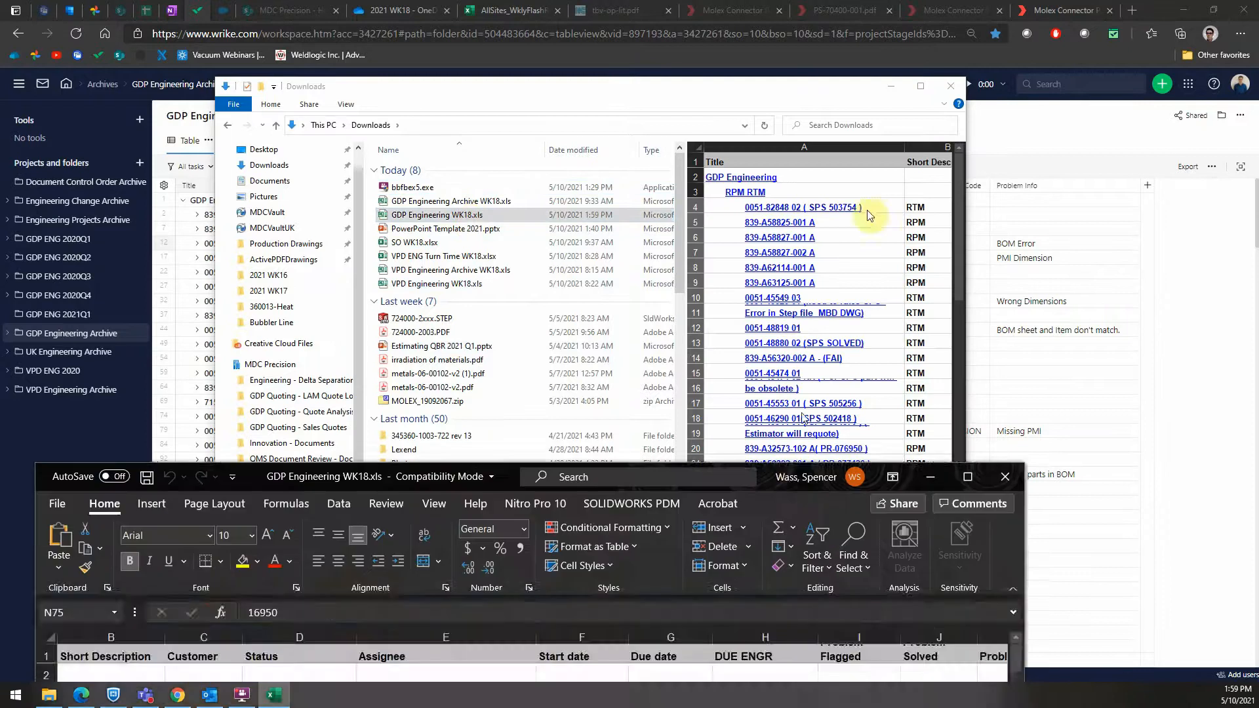
left_click_drag(869, 215, 893, 5)
scroll(535, 277, "down", 2)
scroll(535, 277, "up", 2)
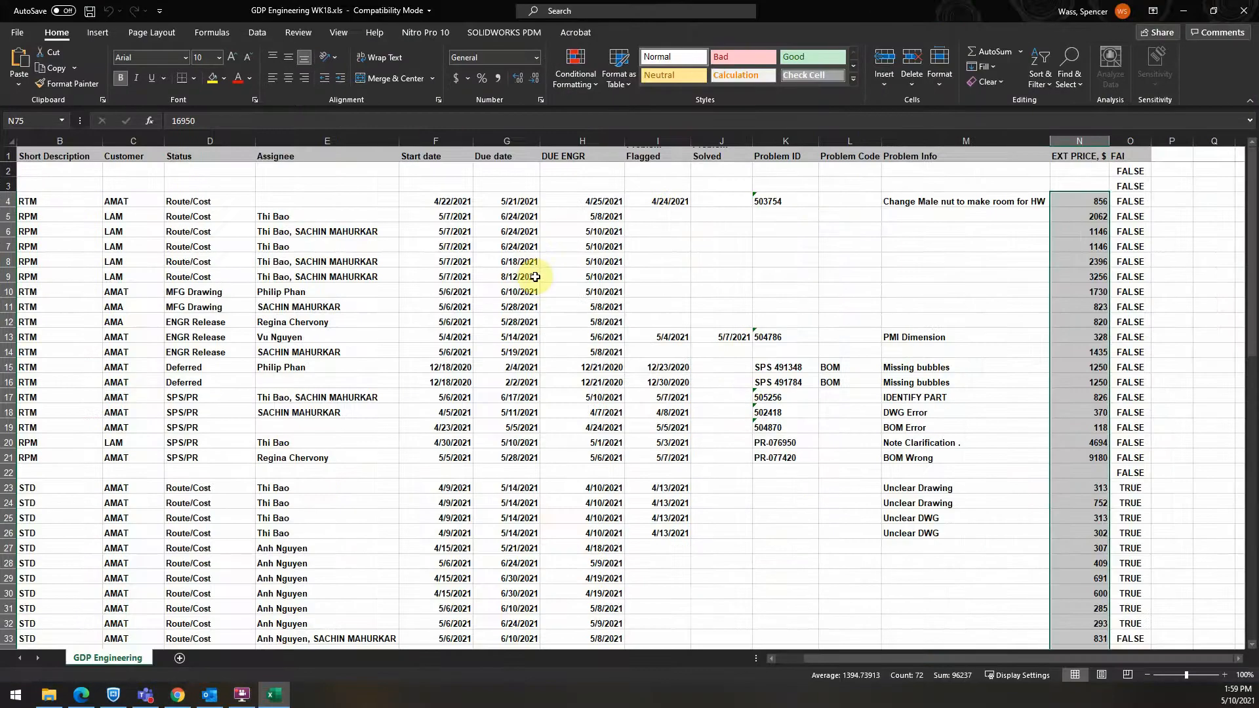
Step: Select all EXT PRICE values in N4:N75 of the GDP Engineering sheet to count the backlog jobs
scroll(535, 277, "left", 3)
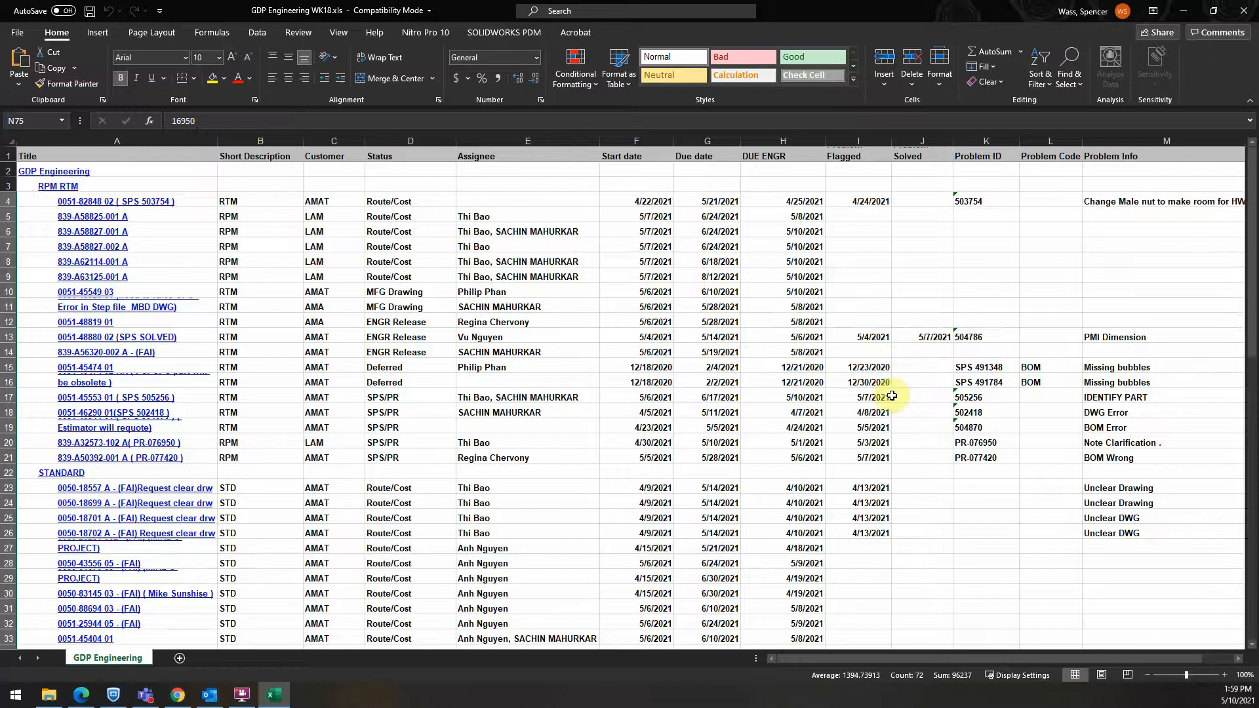
scroll(889, 393, "right", 3)
left_click(946, 201)
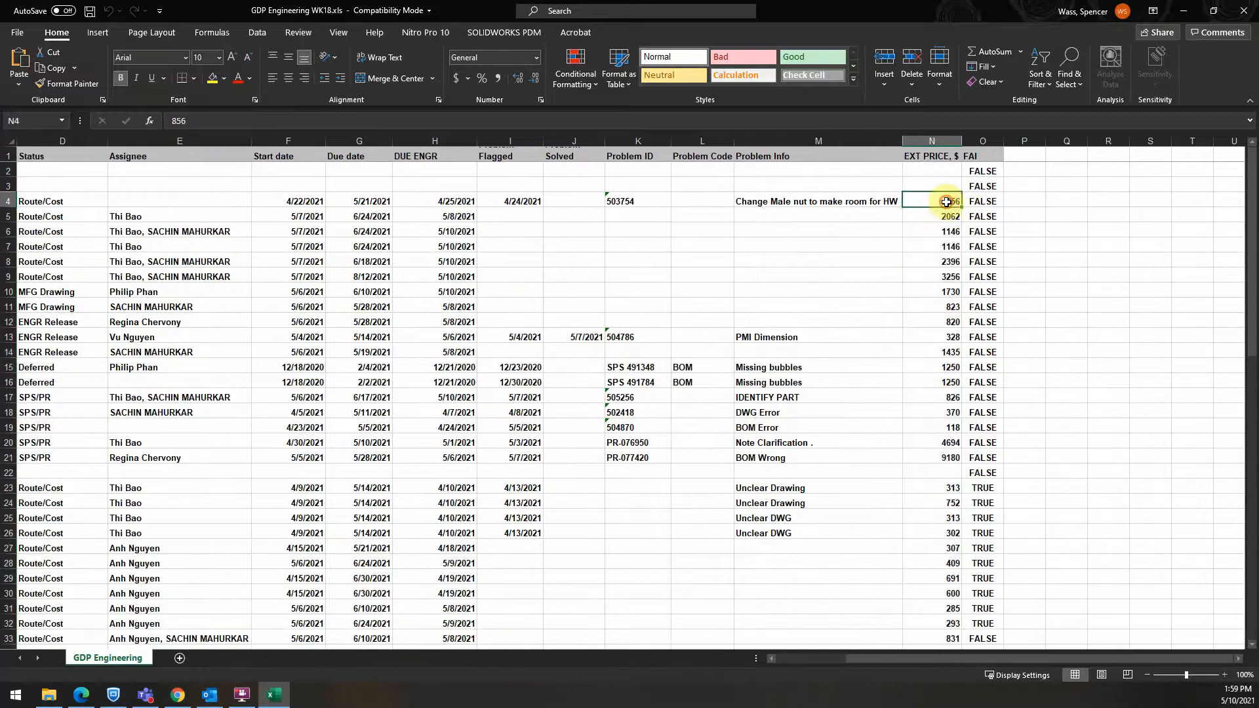
scroll(926, 455, "down", 18)
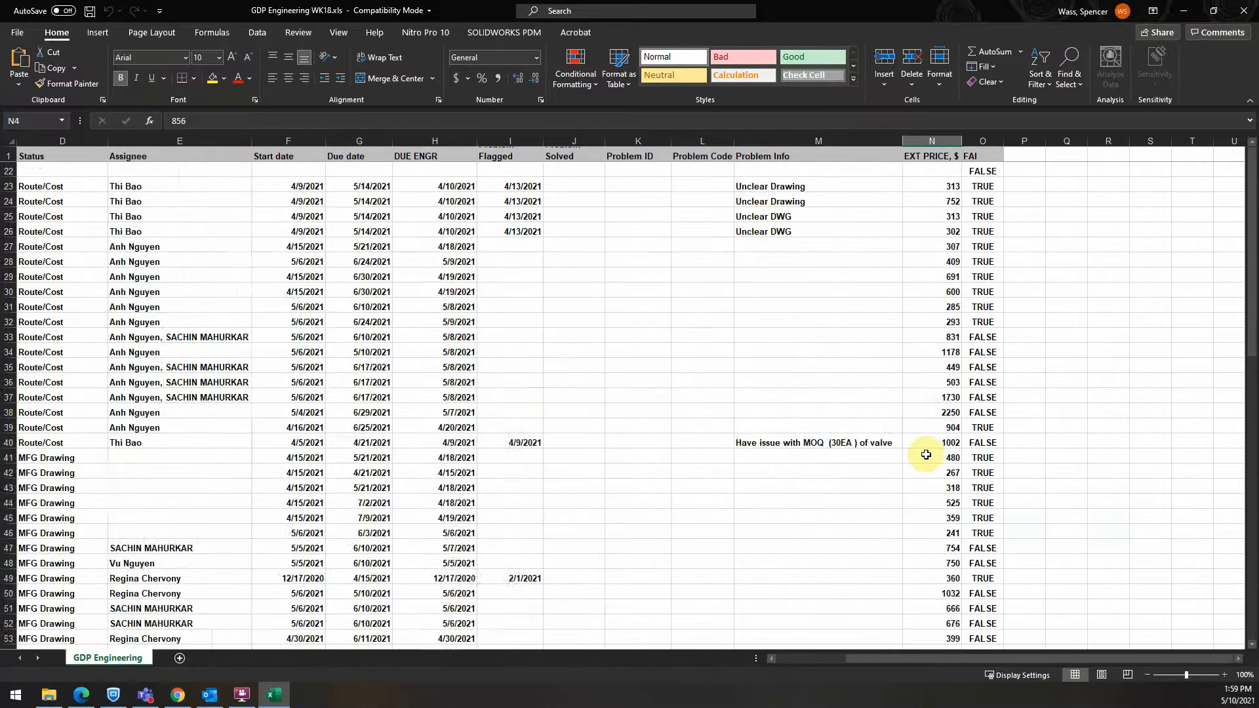
left_click(931, 474, "shift")
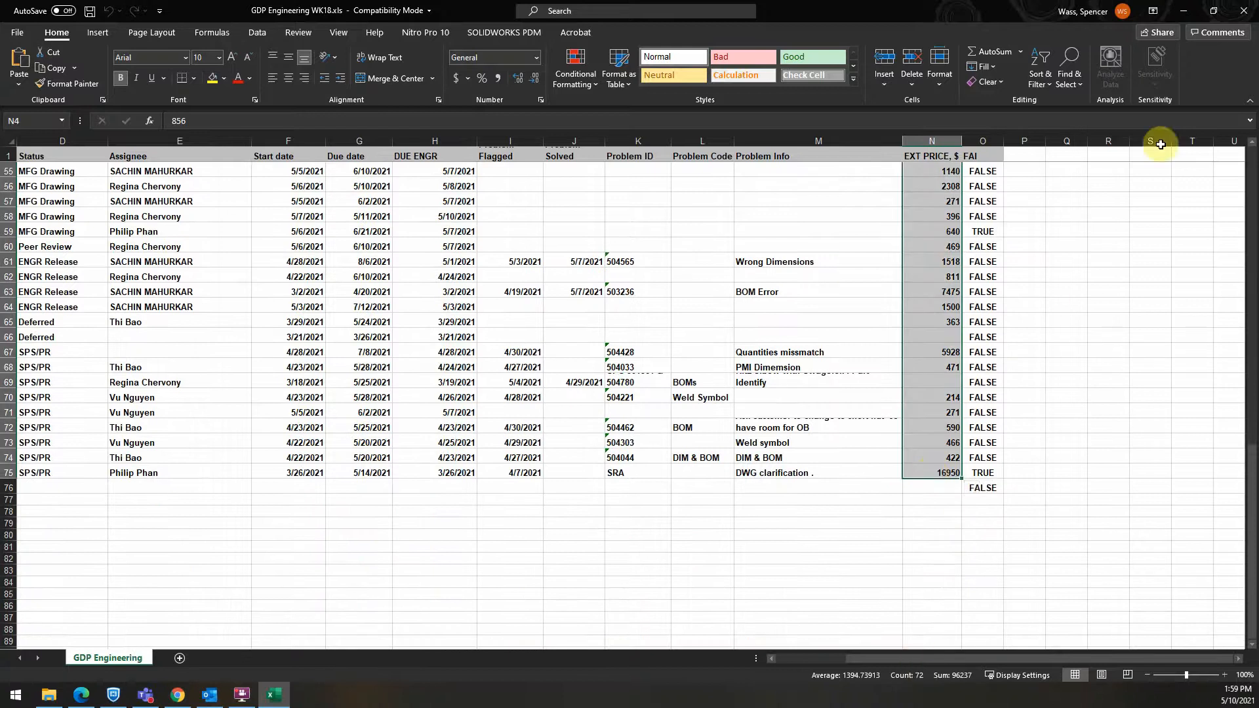
Step: Switch to the AllSites_WklyFlashReport_Master 2020 workbook in the browser and enter 72 as the week 18 GDP ENG BL
left_click(1191, 9)
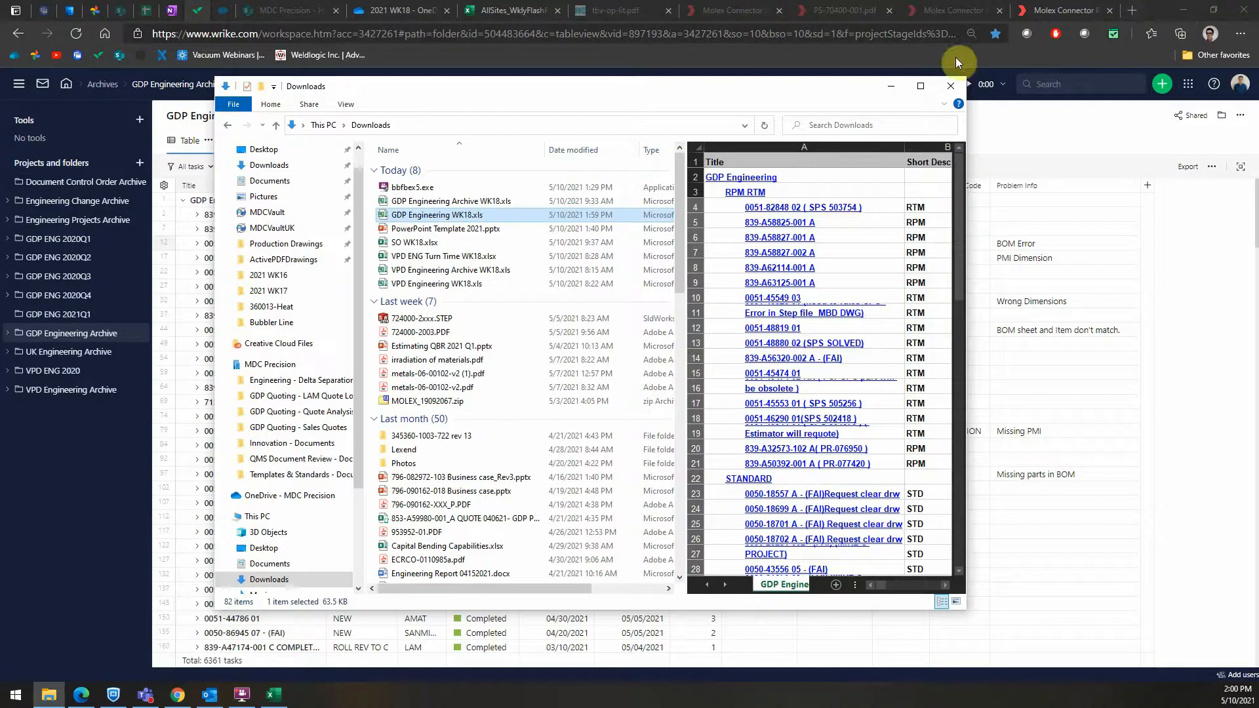
left_click(511, 11)
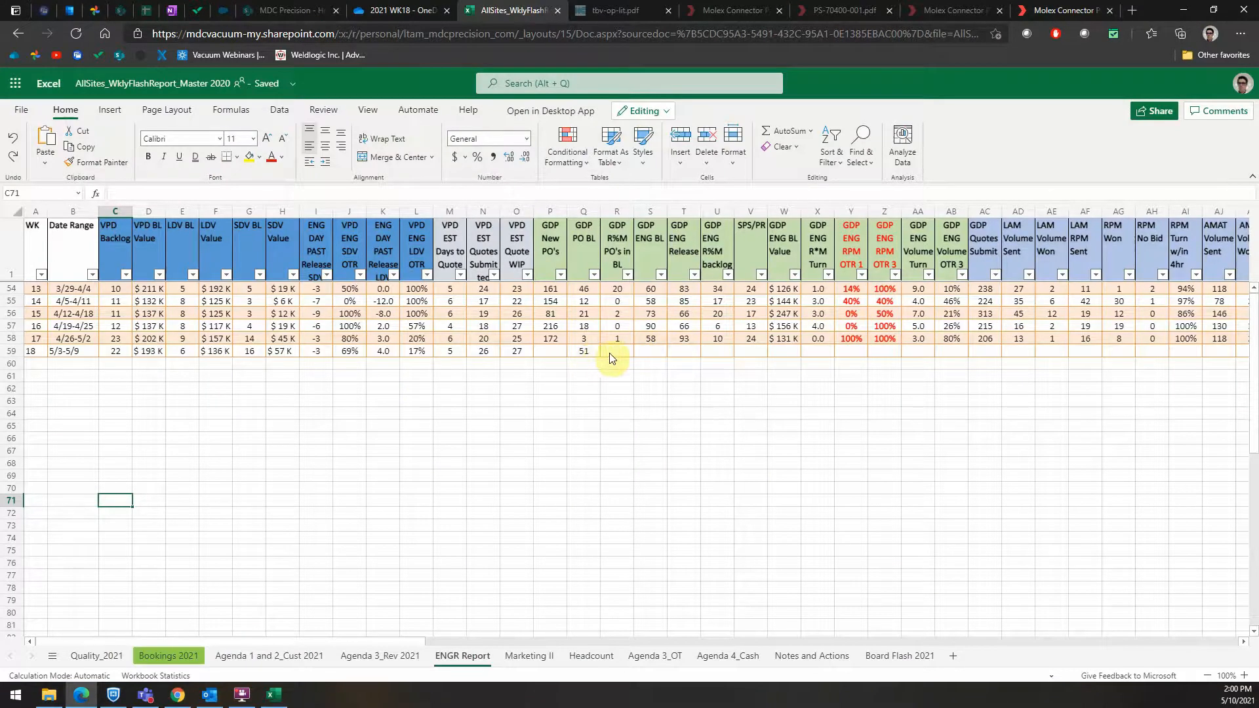
left_click(650, 352)
type("72")
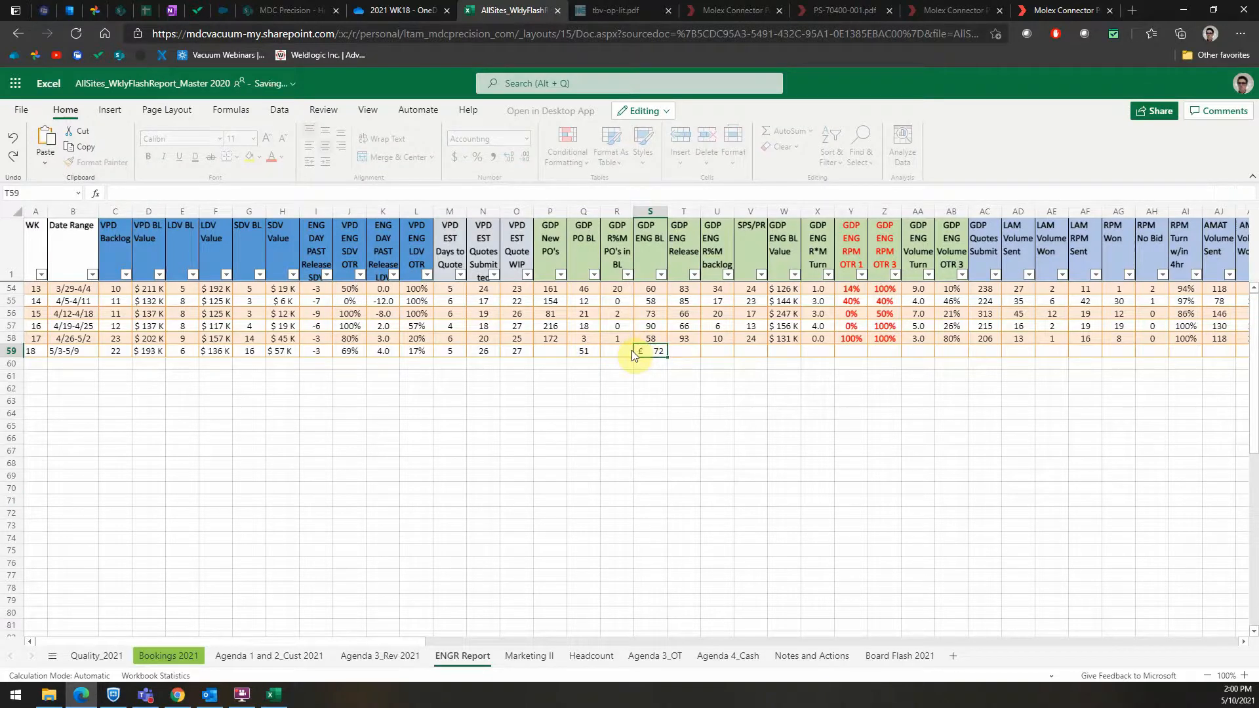
key("Tab")
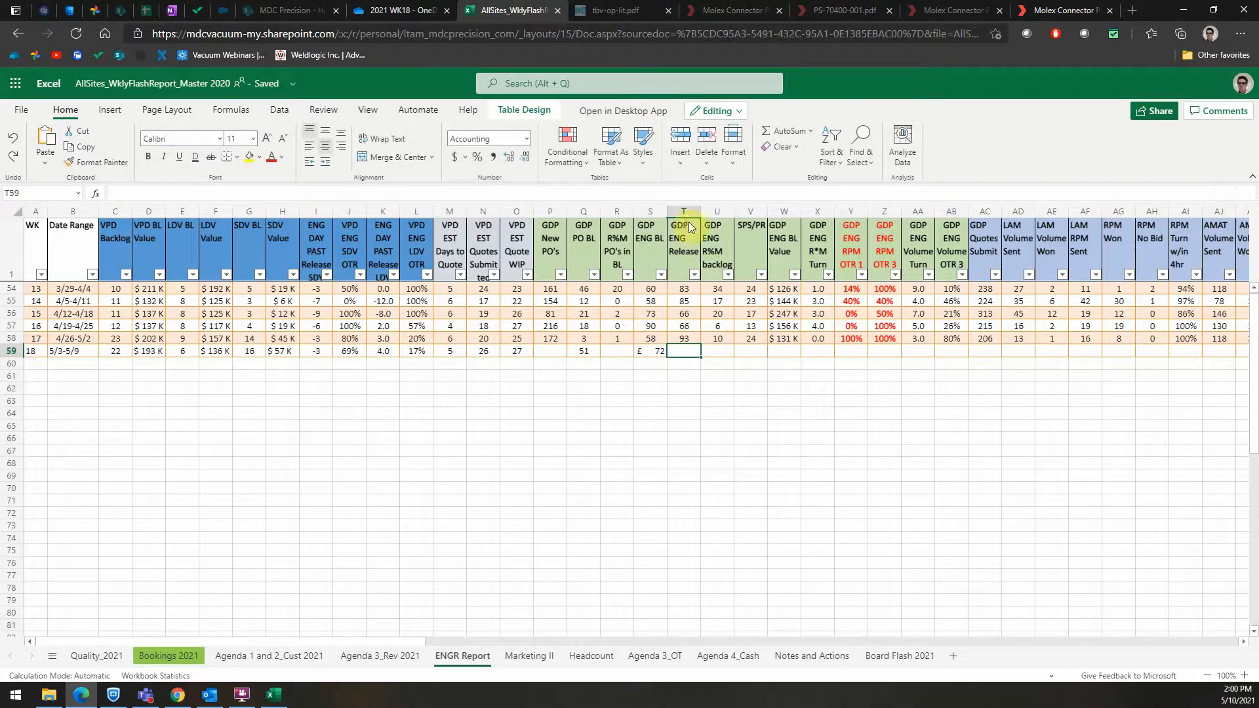
Step: Return to GDP Engineering WK18.xls and select the RPM RTM section's EXT PRICE values in N4:N21 to count its jobs
left_click(718, 351)
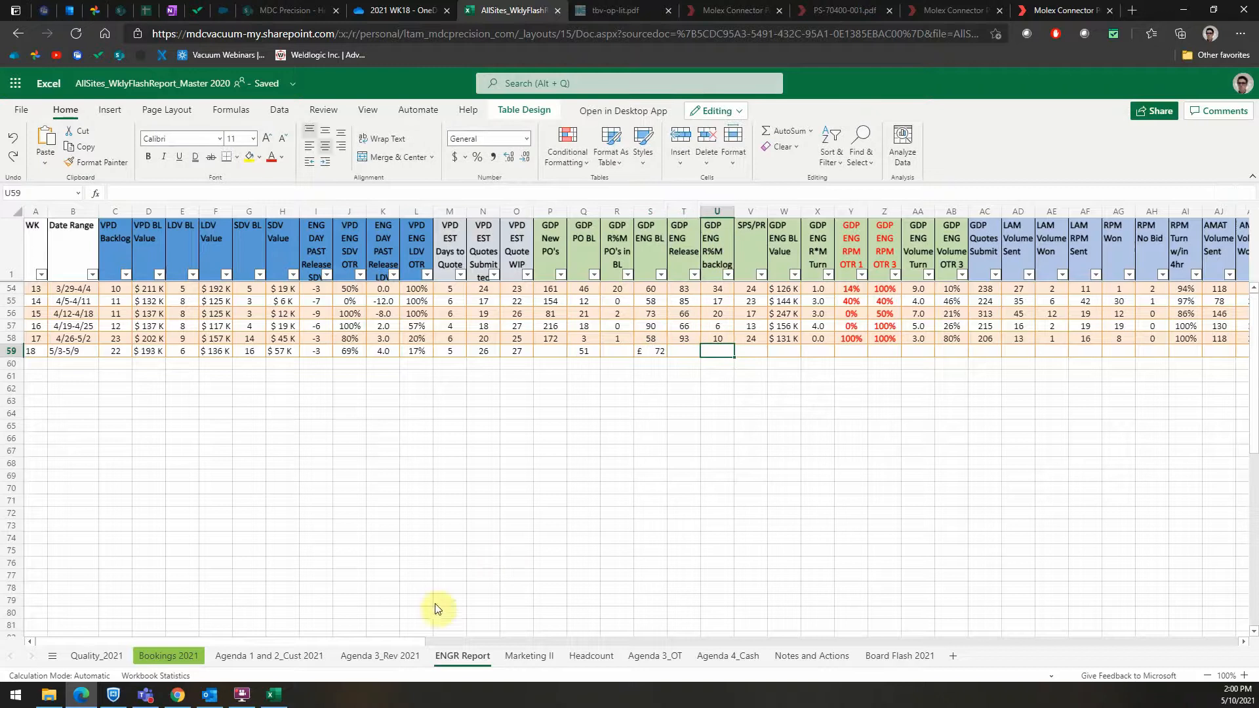
left_click(274, 694)
left_click(923, 337)
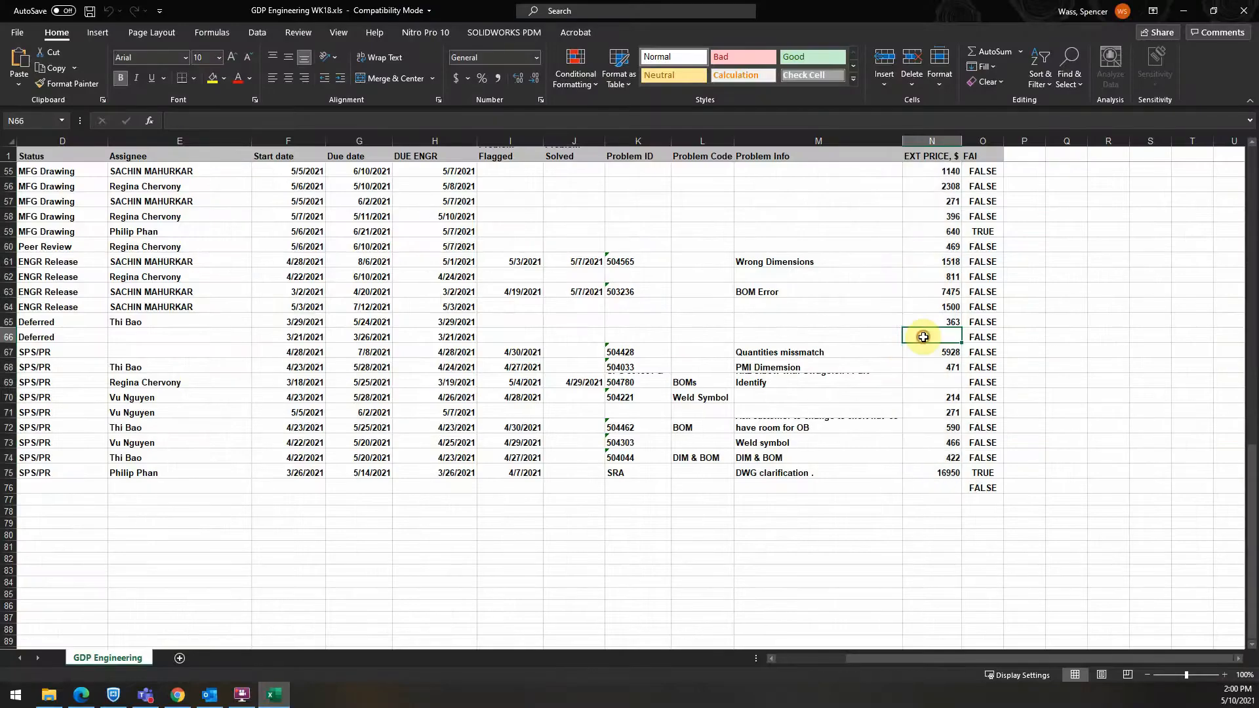
scroll(923, 337, "up", 18)
left_click(938, 203)
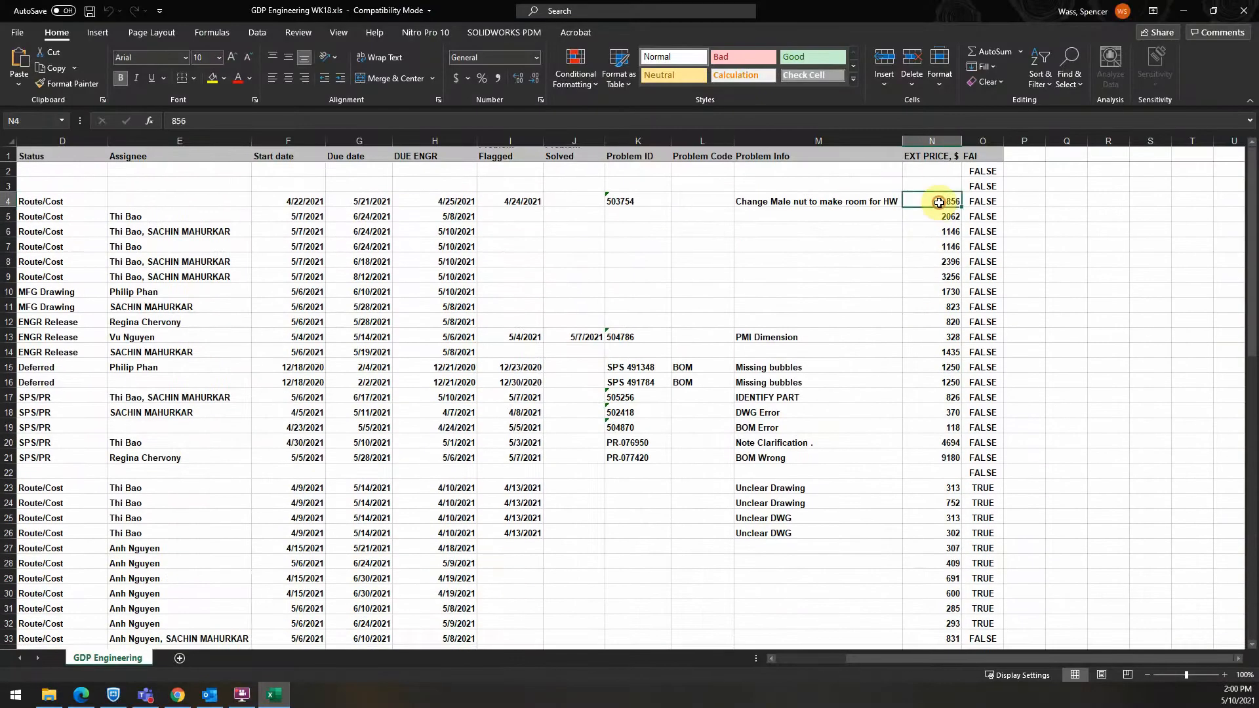
left_click(929, 458, "shift")
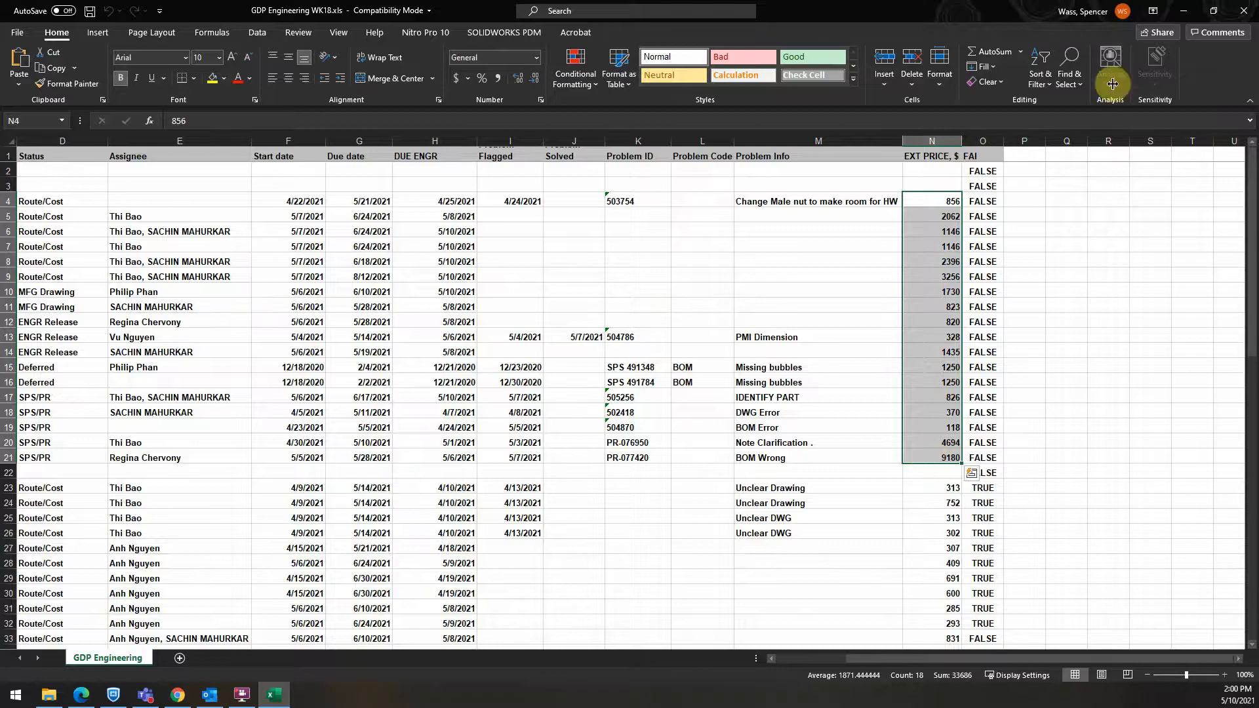
Step: Switch back to the flash report and enter 18 as the week 18 GDP ENG R%M backlog
left_click(1184, 10)
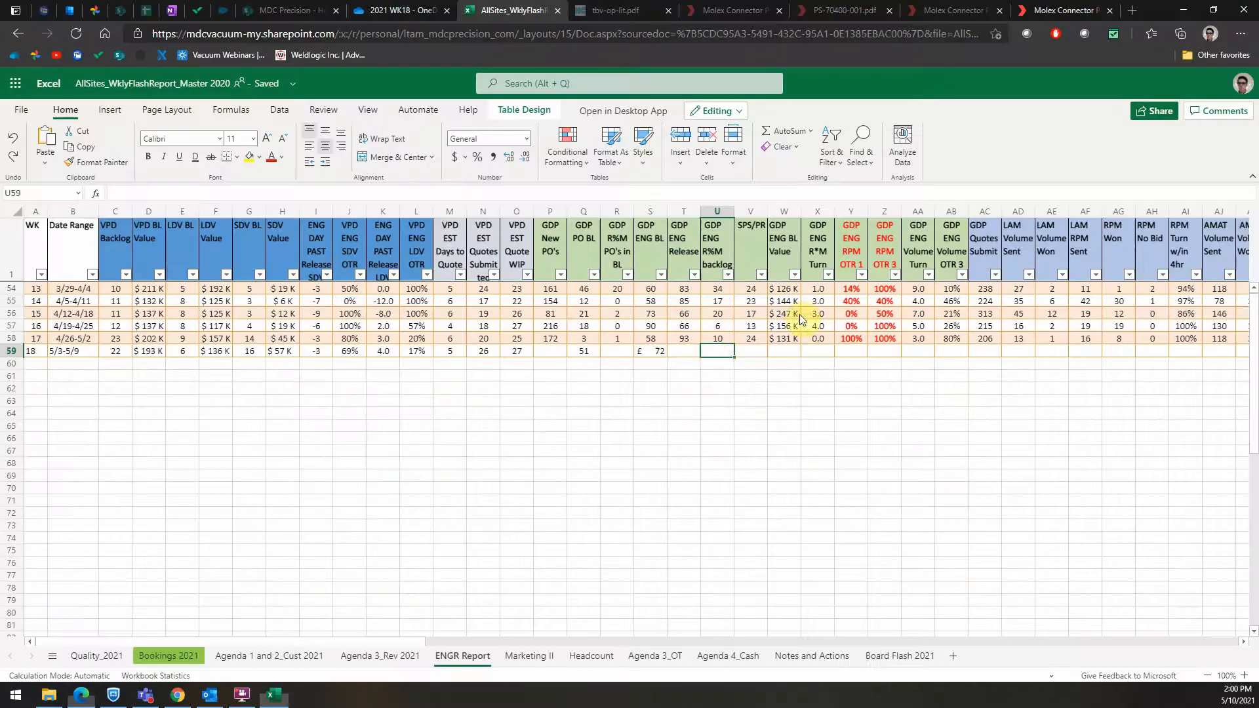
double_click(715, 356)
key("Tab")
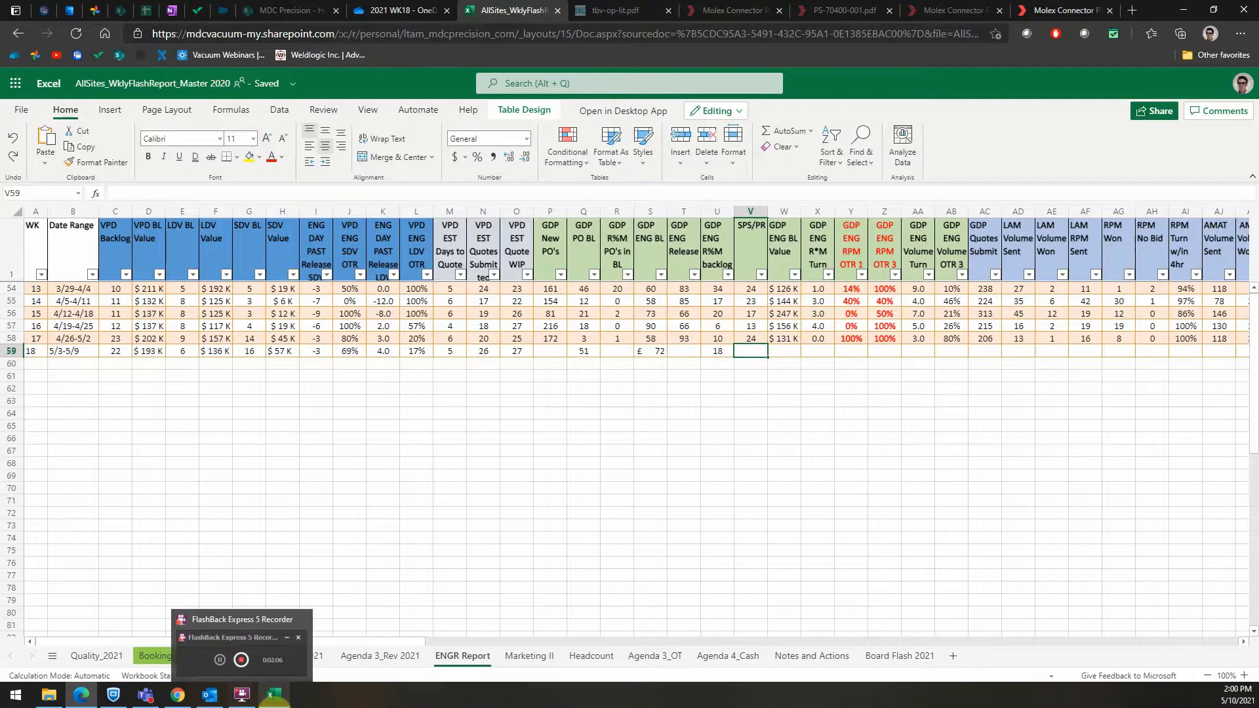
Step: In GDP Engineering WK18.xls, check the RPM RTM rows with SPS/PR status and select the STANDARD ones in D67:D75 to count them
left_click(274, 697)
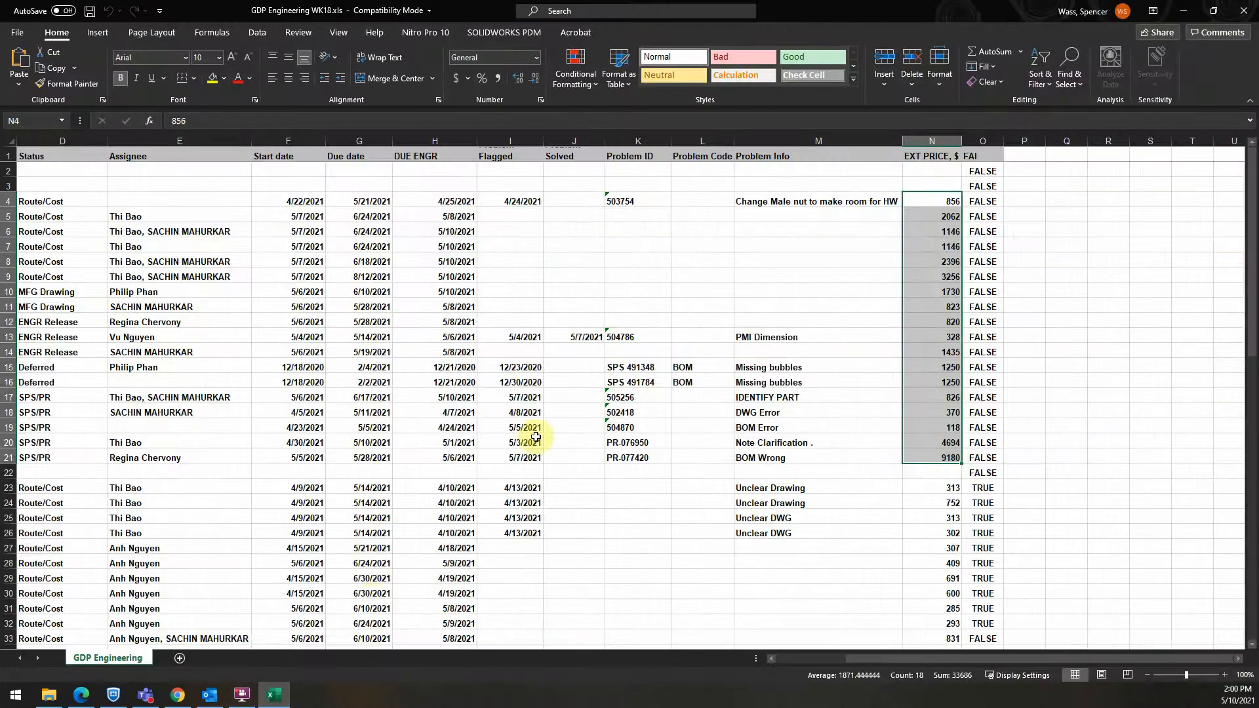
scroll(535, 436, "right", 2)
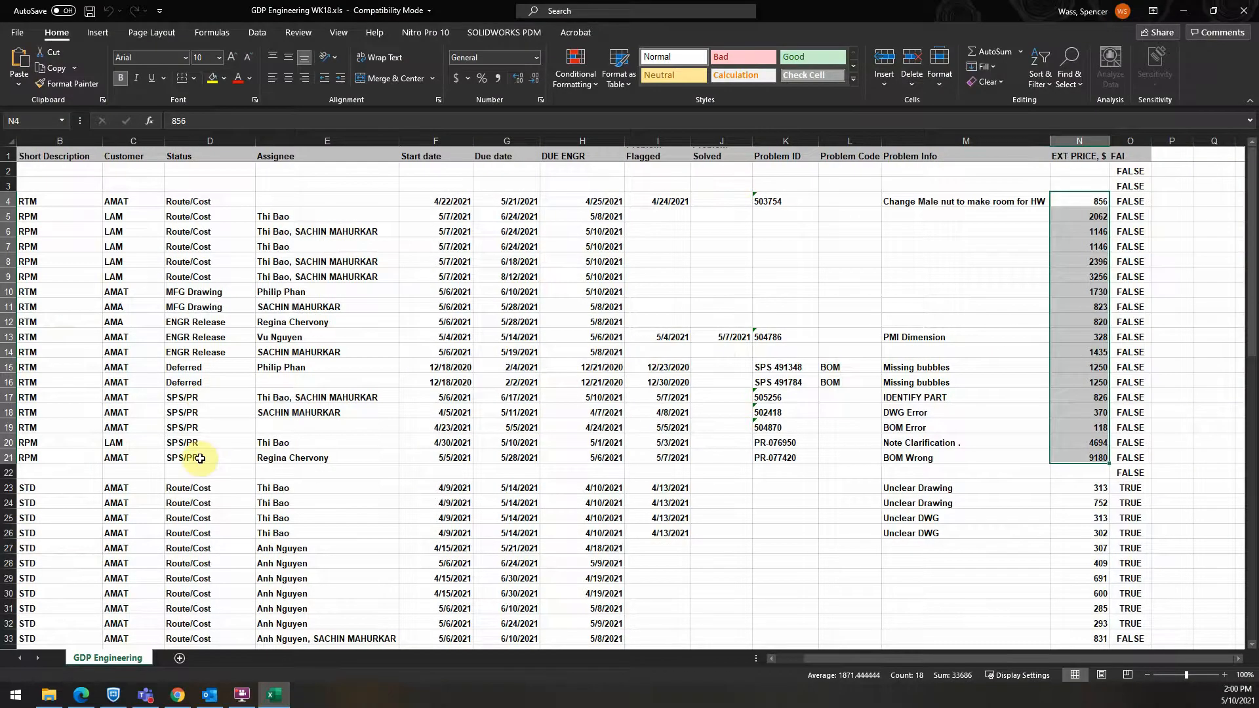
scroll(200, 459, "down", 15)
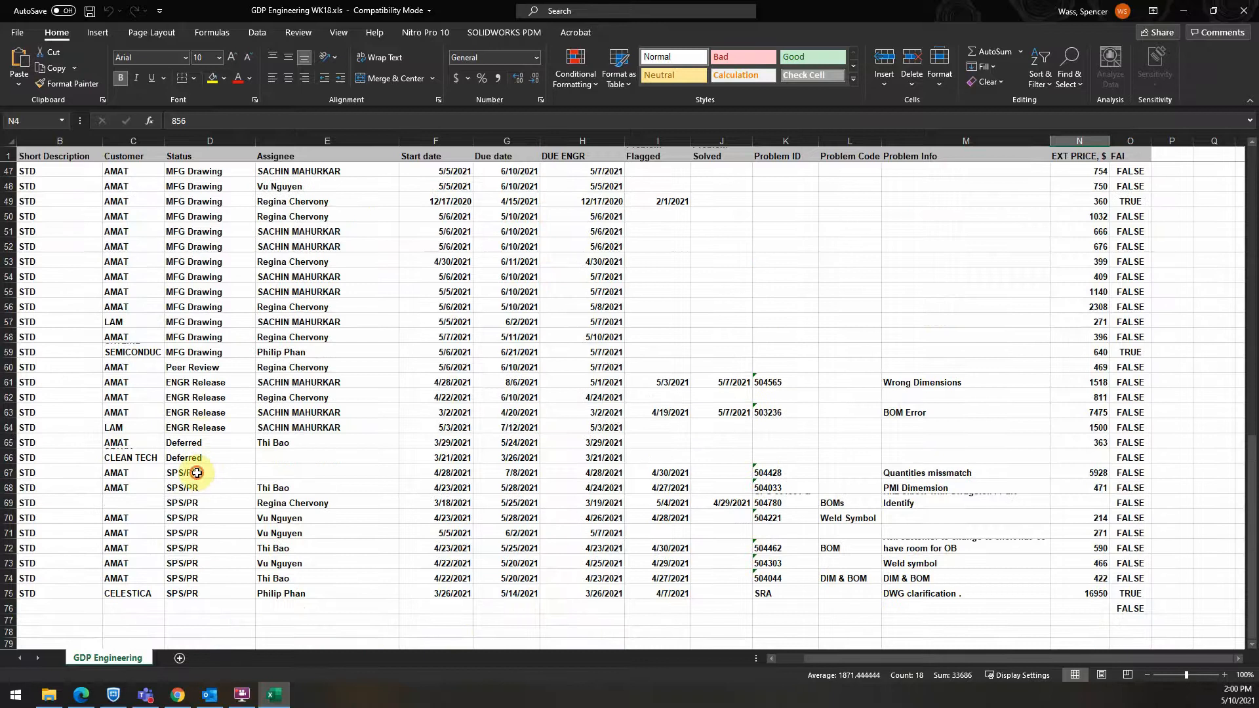
left_click(197, 473)
left_click(211, 592, "shift")
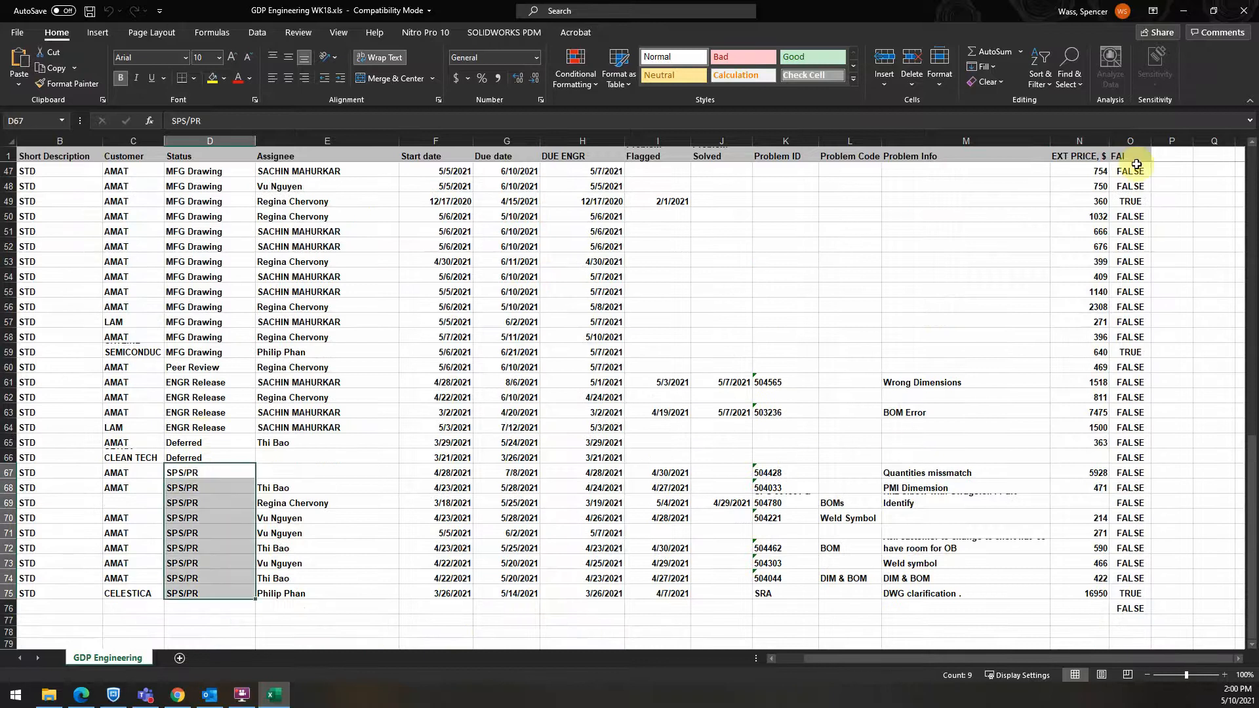
Step: Switch back to the flash report and enter 14 in the week 18 SPS/PR cell
left_click(1183, 9)
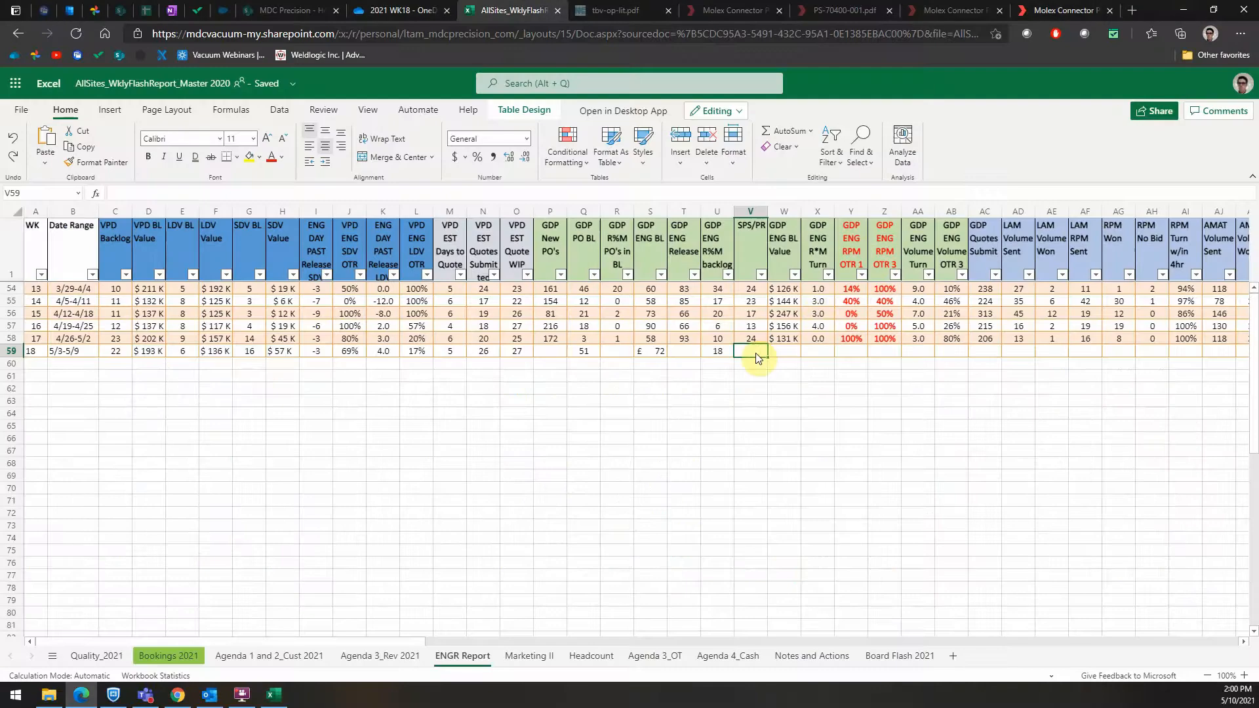
type("14")
key("Tab")
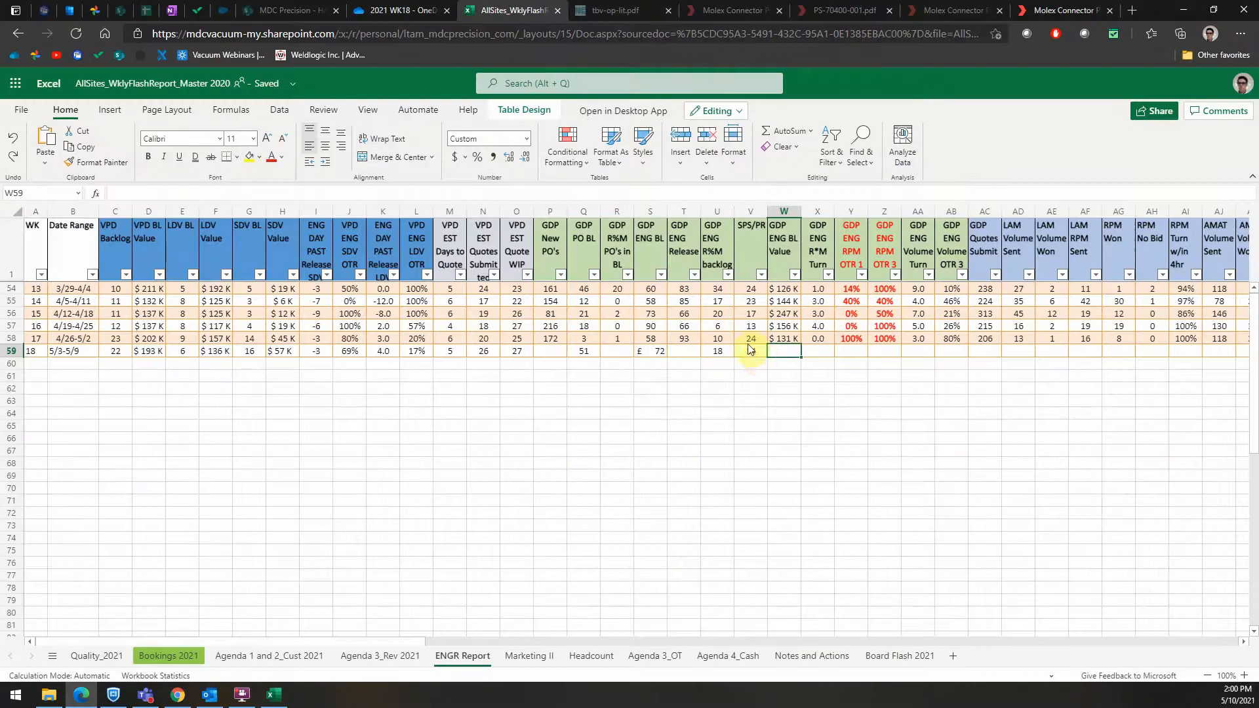
Step: In GDP Engineering WK18.xls, select all the EXT PRICE values in N4:N75 to total them
left_click(272, 697)
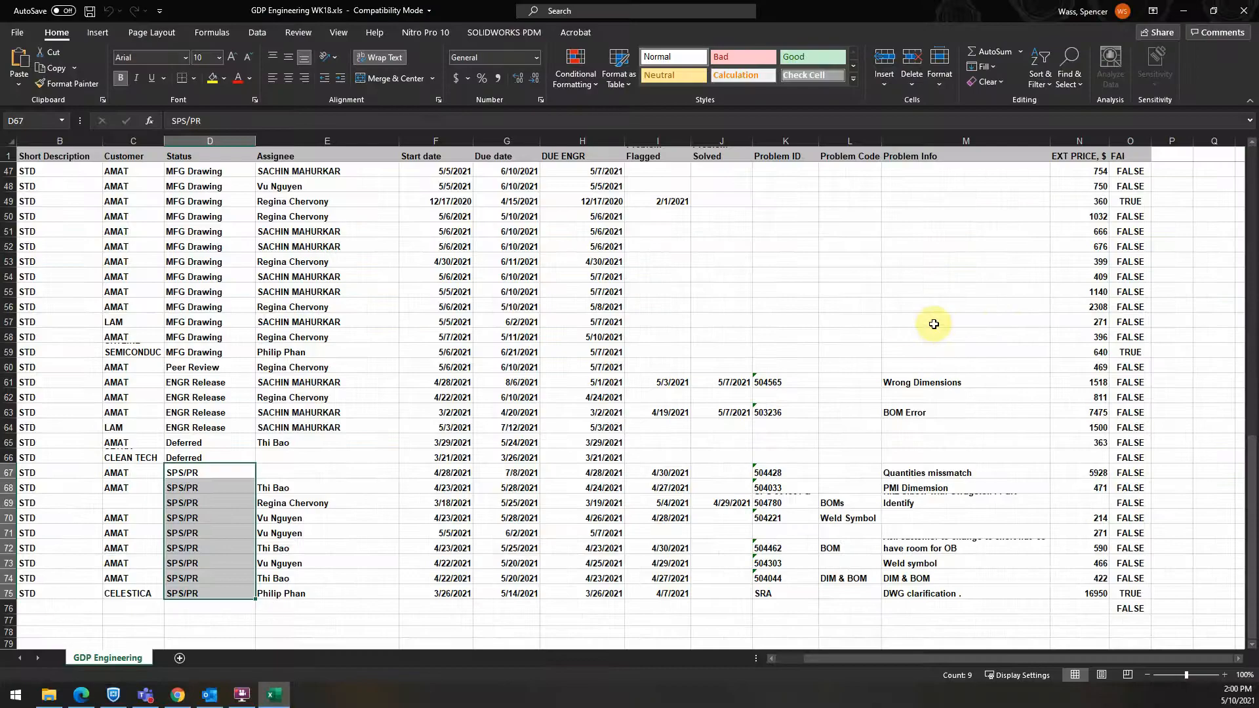
left_click(1092, 599)
scroll(1094, 595, "up", 15)
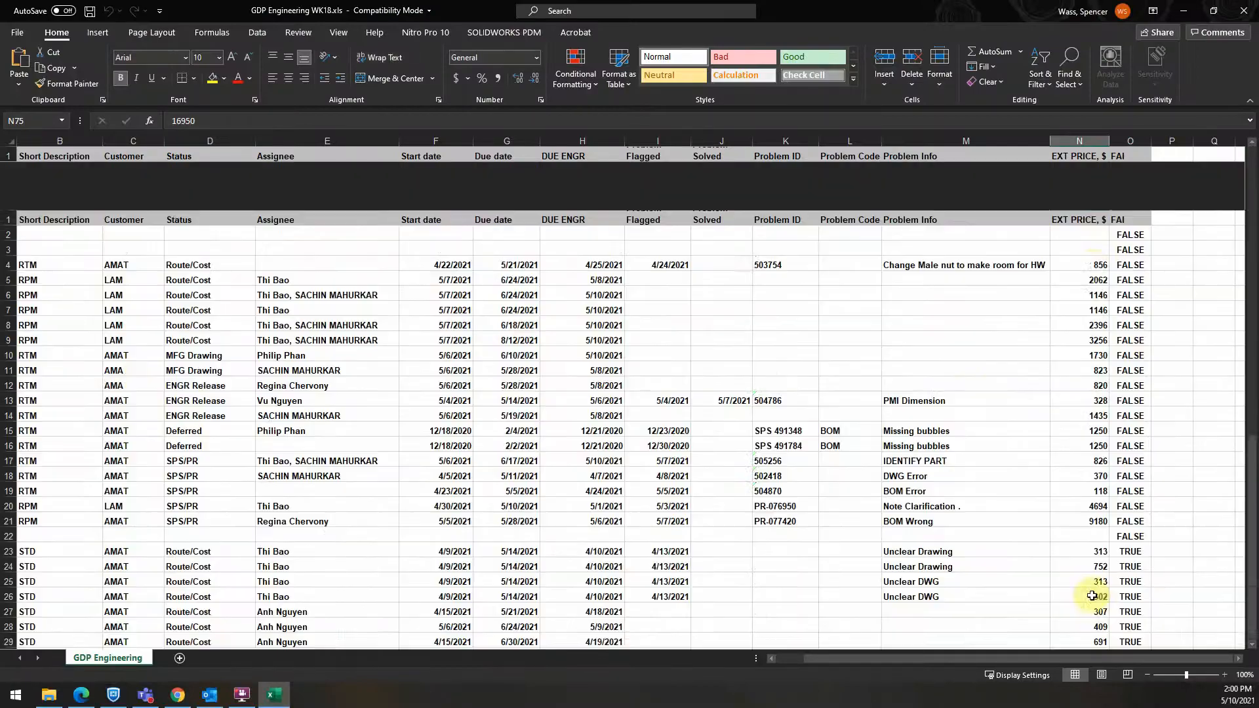
left_click(1093, 204, "shift")
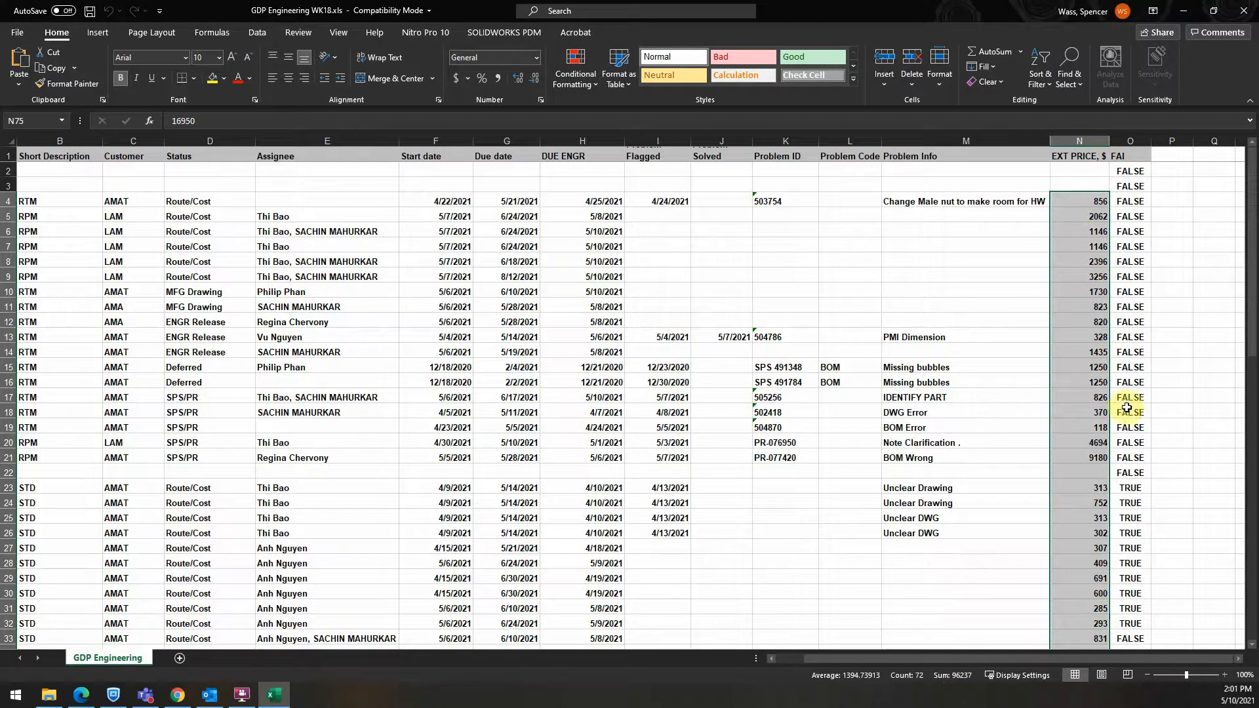
Step: Switch back to the flash report and enter 96237 as the week 18 GDP ENG BL Value
left_click(1184, 11)
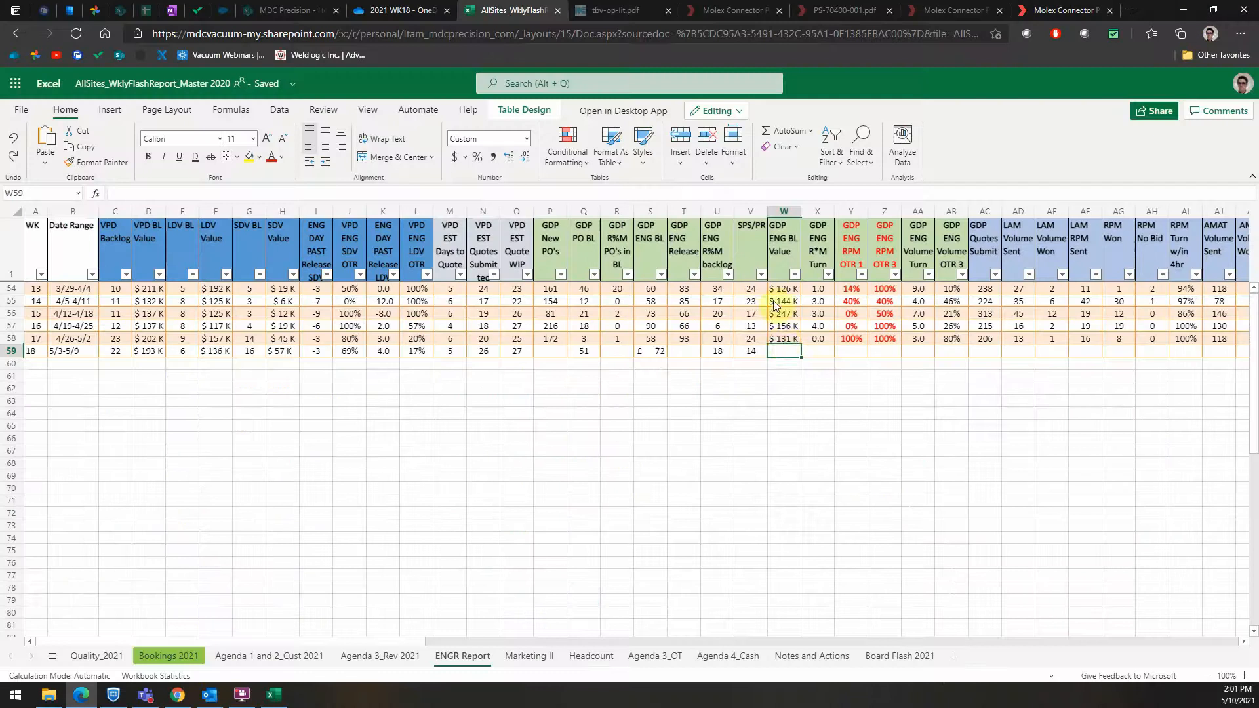
left_click(784, 349)
type("96000")
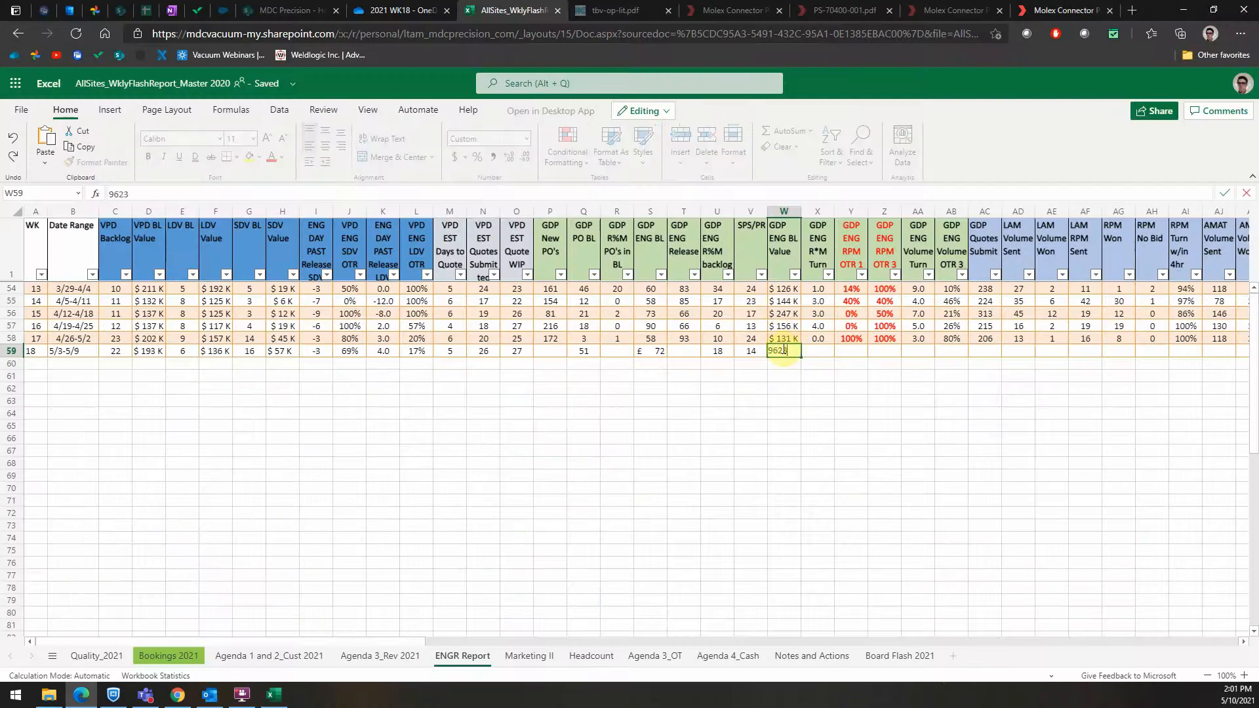
key("Return")
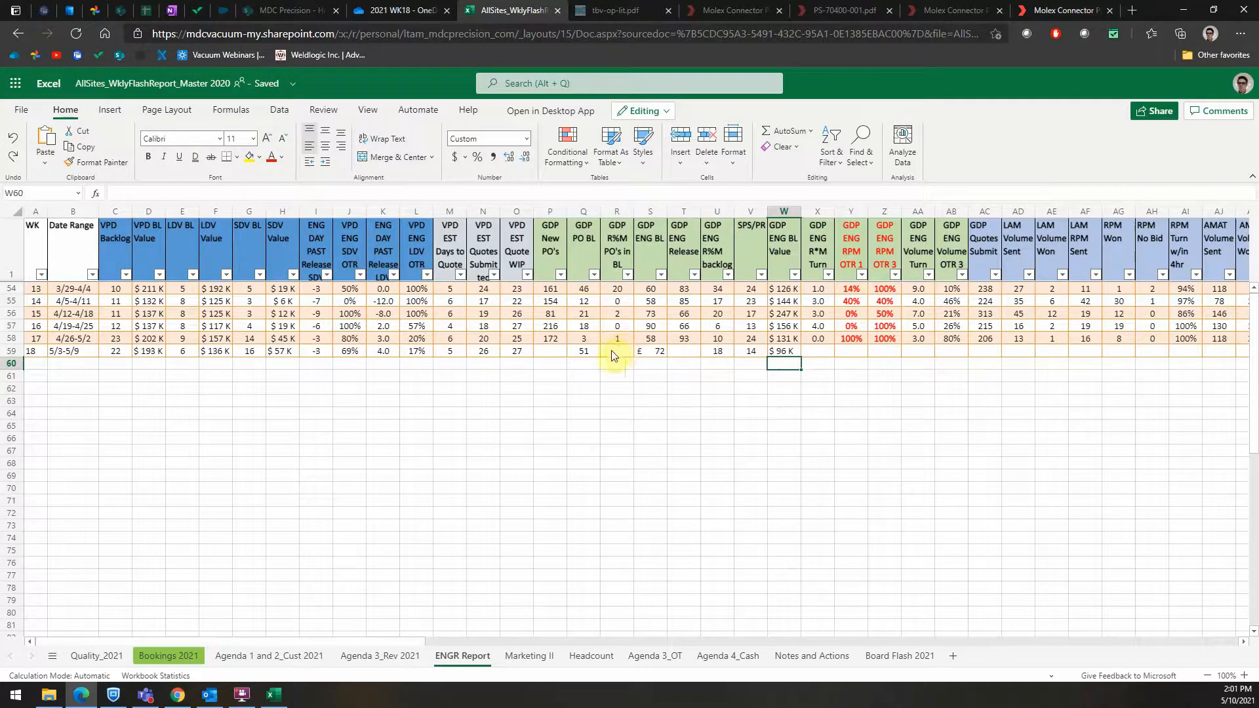
Step: Select the week 18 GDP ENG R*M Turn cell, and open GDP ENG Turn TIme.xlsx from the FLASH folder in OneDrive
left_click(826, 354)
scroll(878, 328, "right", 4)
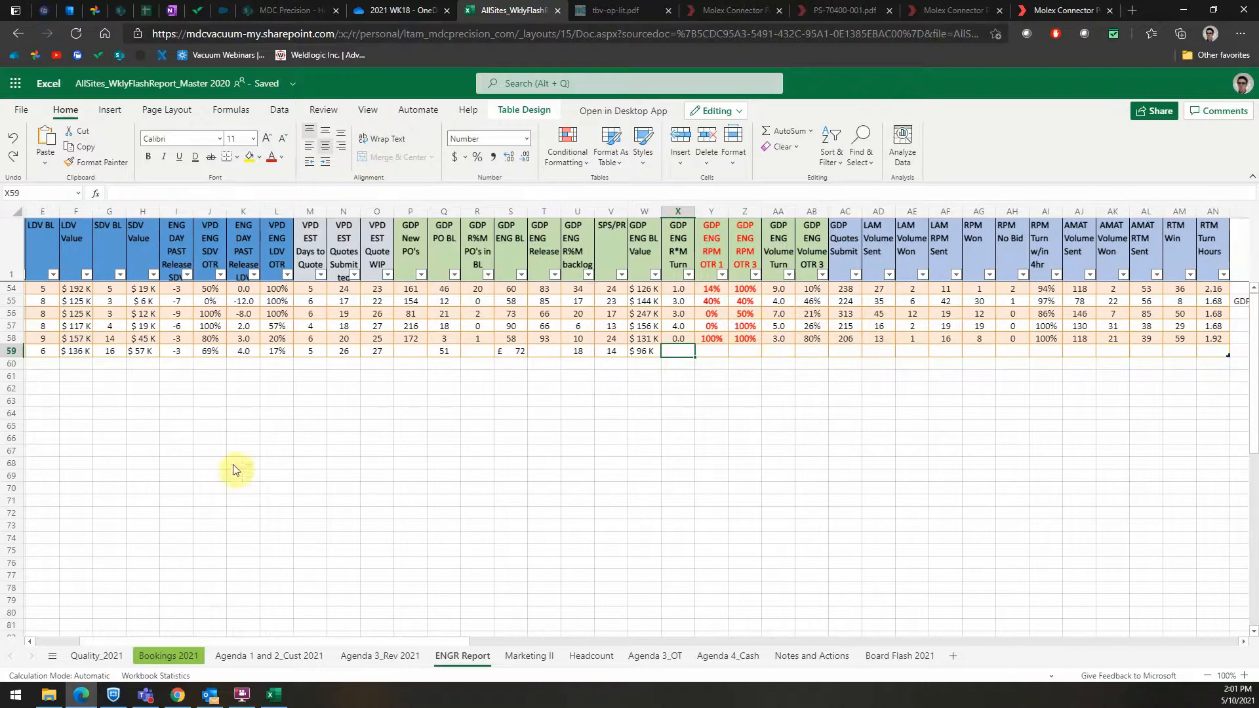
left_click(383, 5)
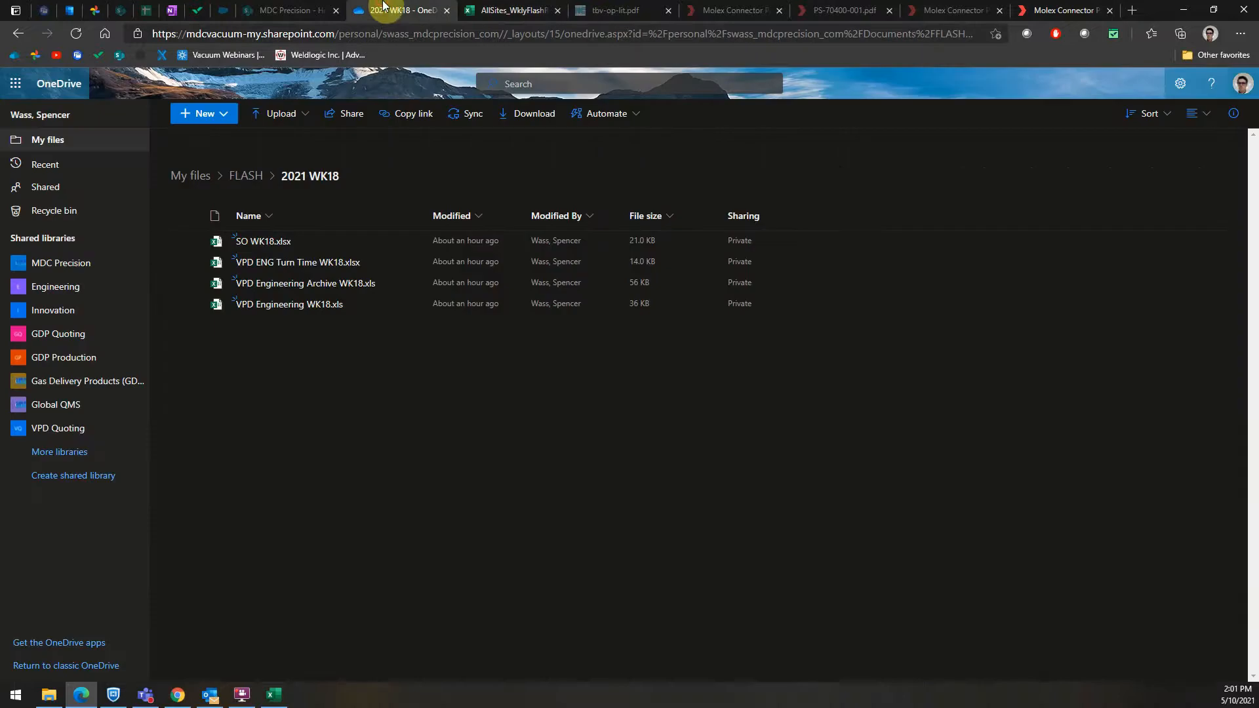
left_click(246, 176)
scroll(270, 501, "down", 1)
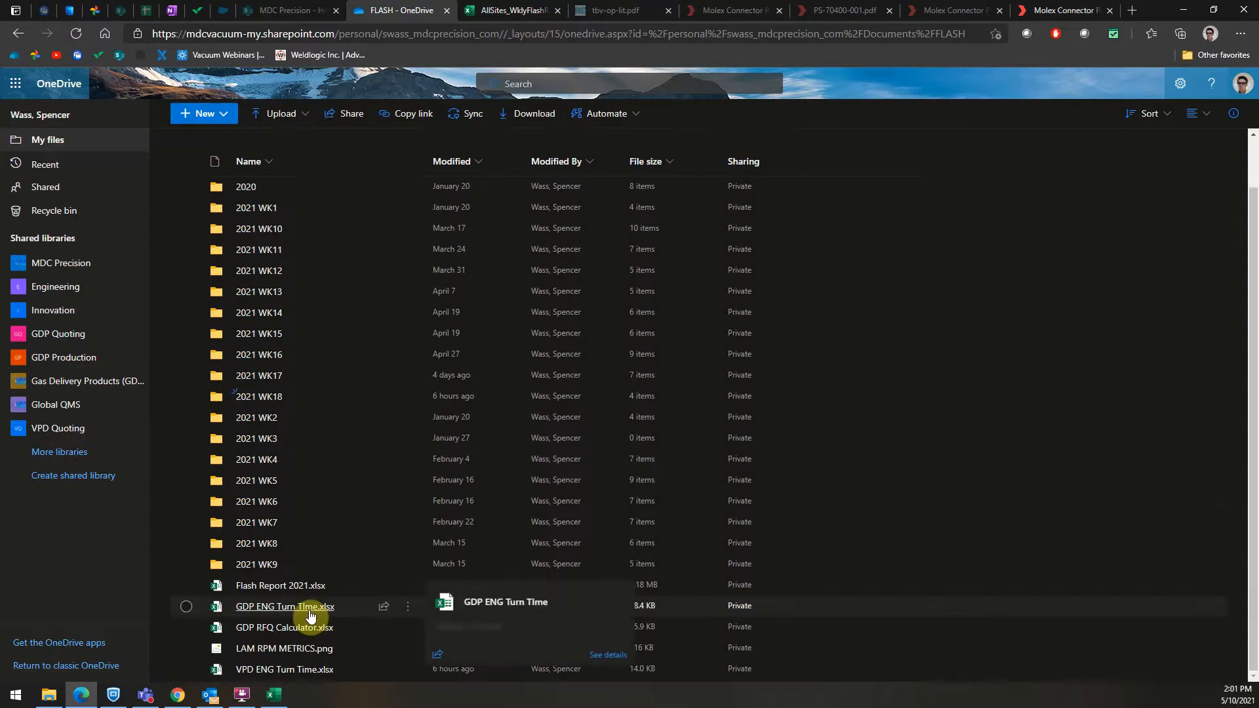
left_click(309, 612)
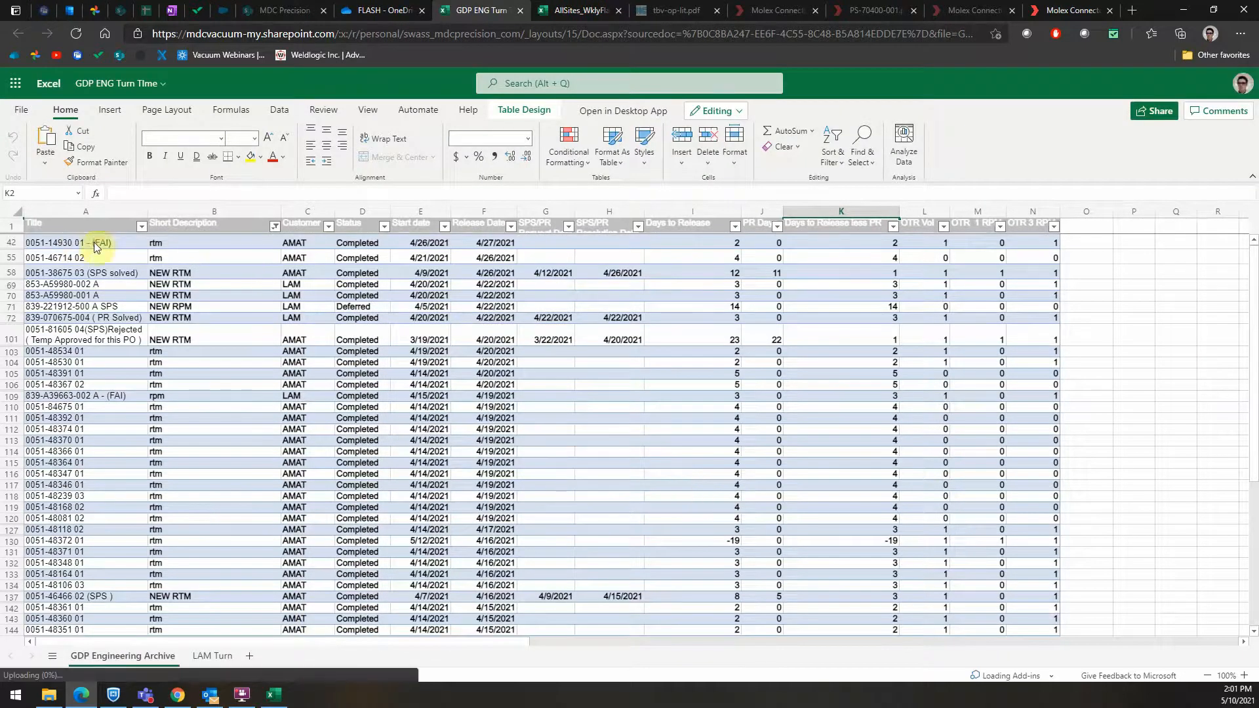
Step: Clear the Short Description filter in the turn time table and check its SPS/PR request and resolution date columns
left_click(274, 228)
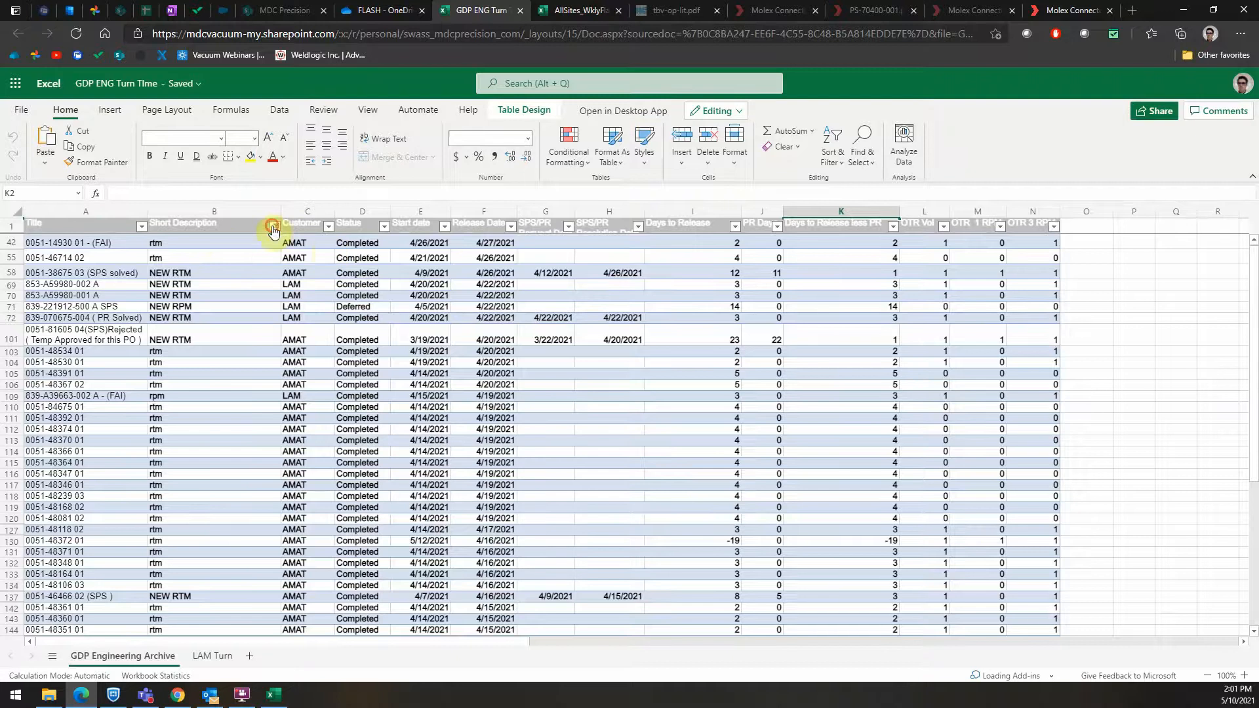
left_click(328, 341)
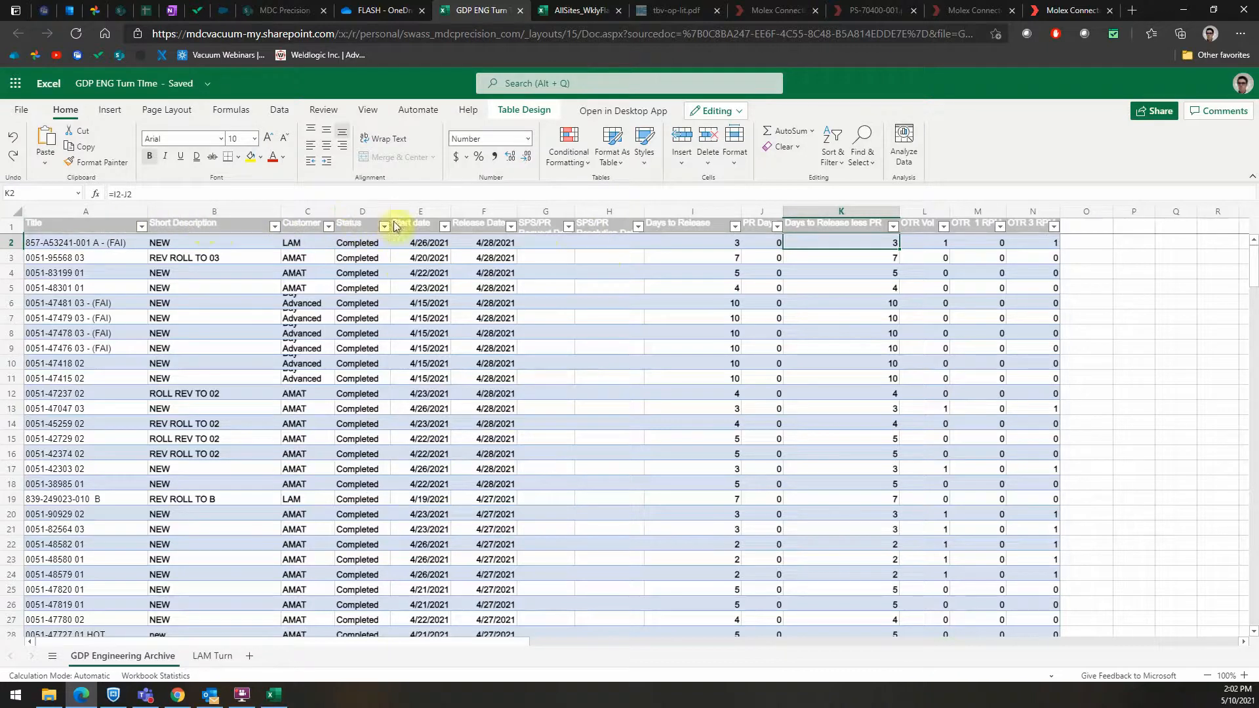
left_click(542, 227)
left_click(592, 225)
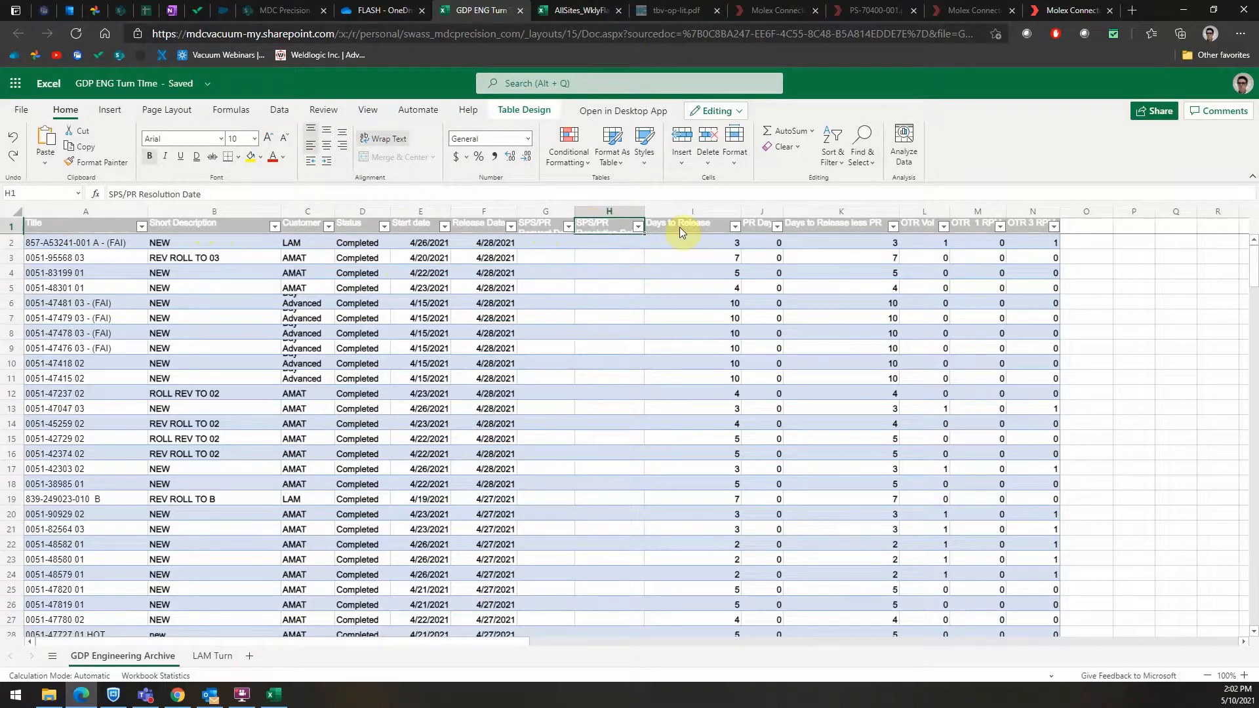
left_click(604, 243)
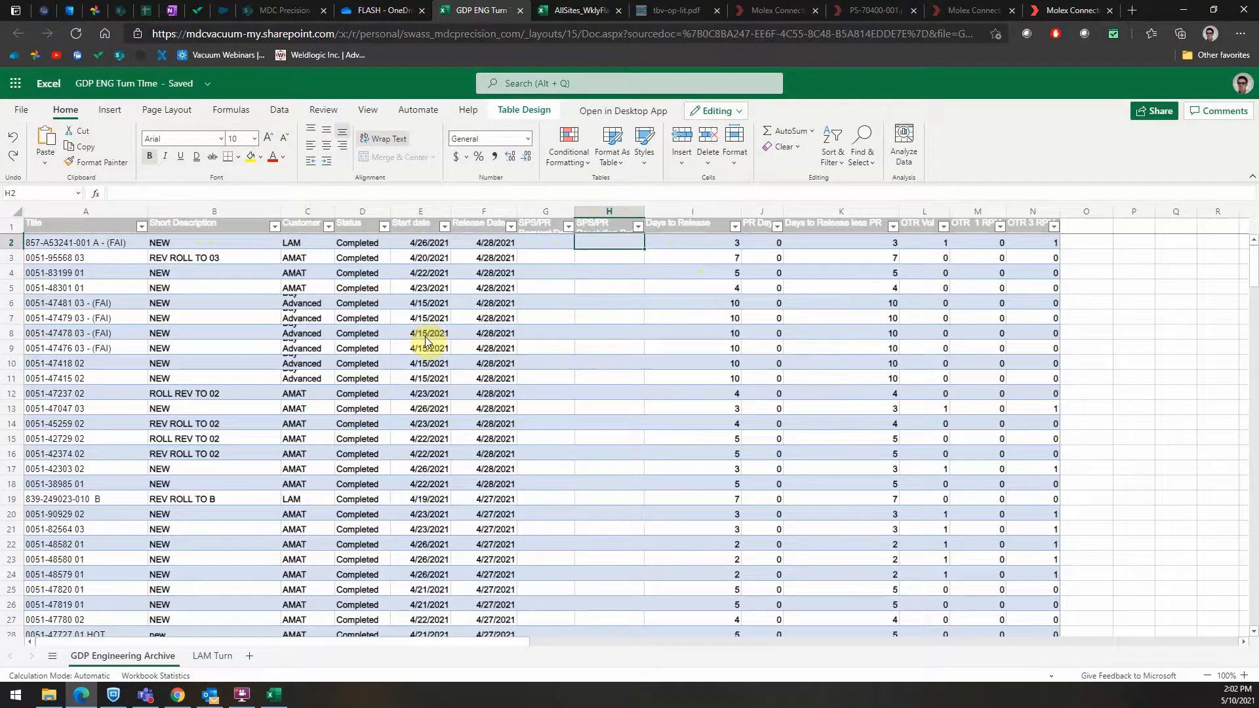
Step: Close GDP Engineering WK18.xls and open GDP Engineering Archive WK18.xls from the Downloads folder
right_click(276, 695)
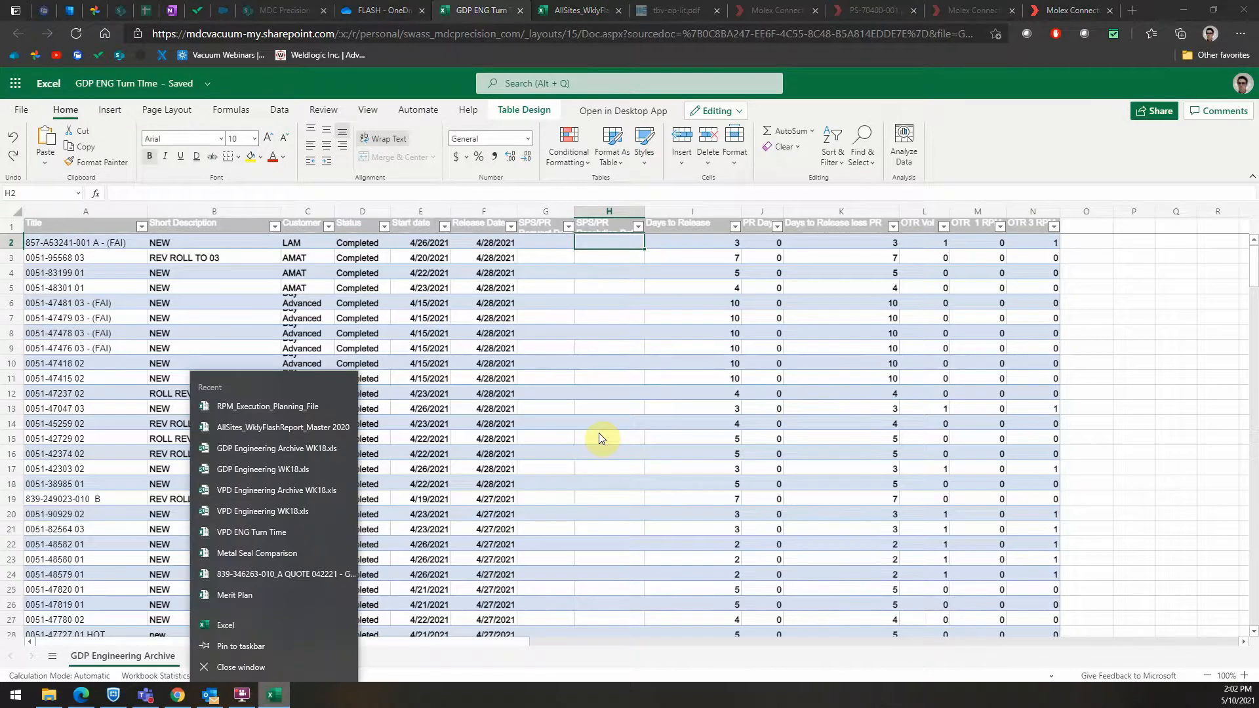
left_click(275, 696)
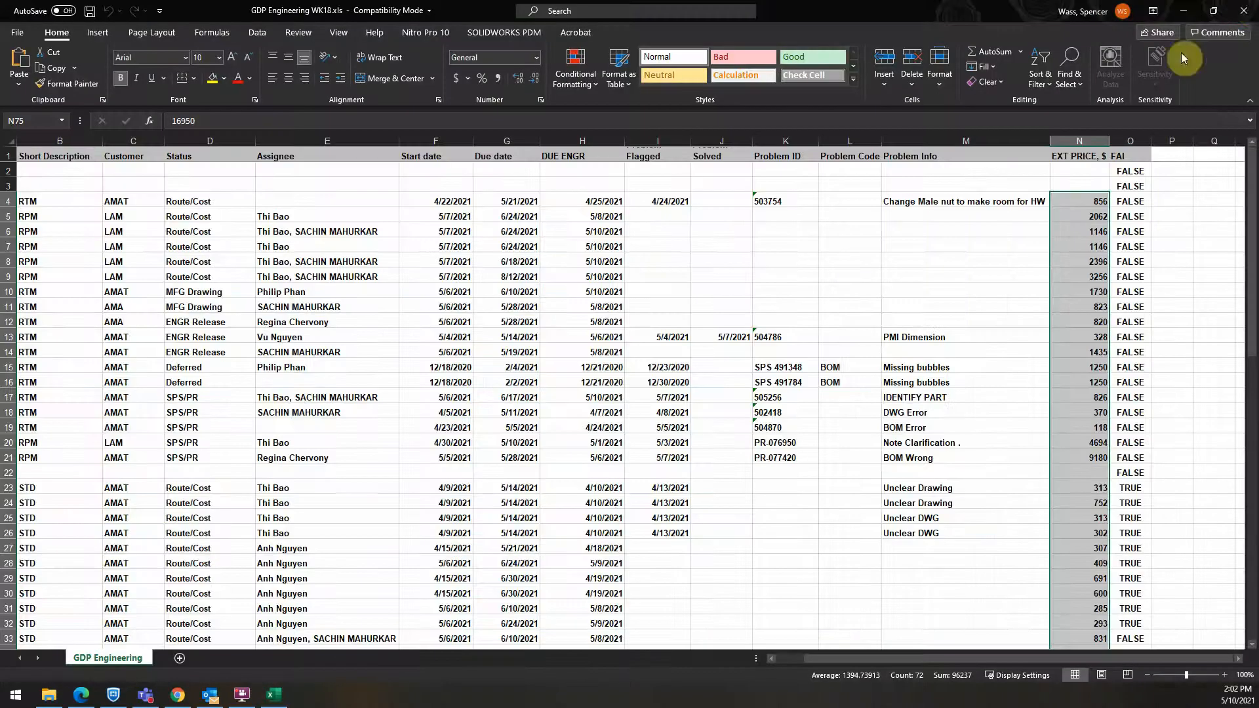
left_click(1248, 8)
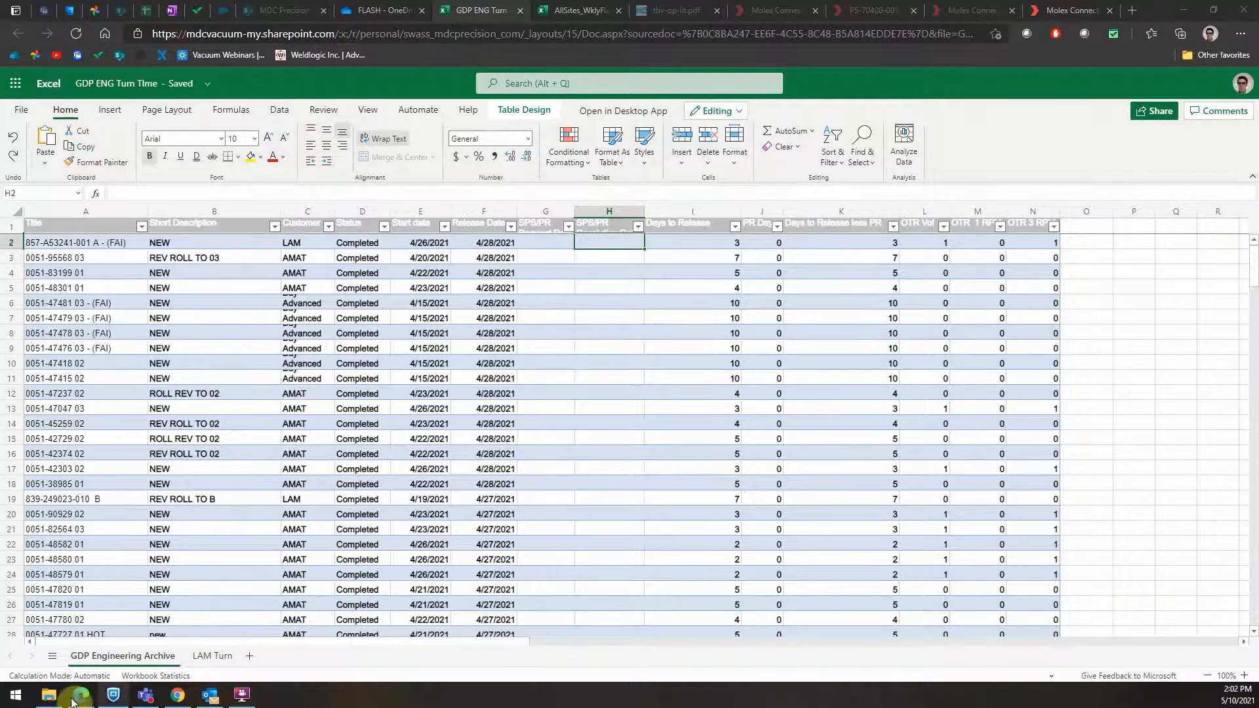
left_click(49, 695)
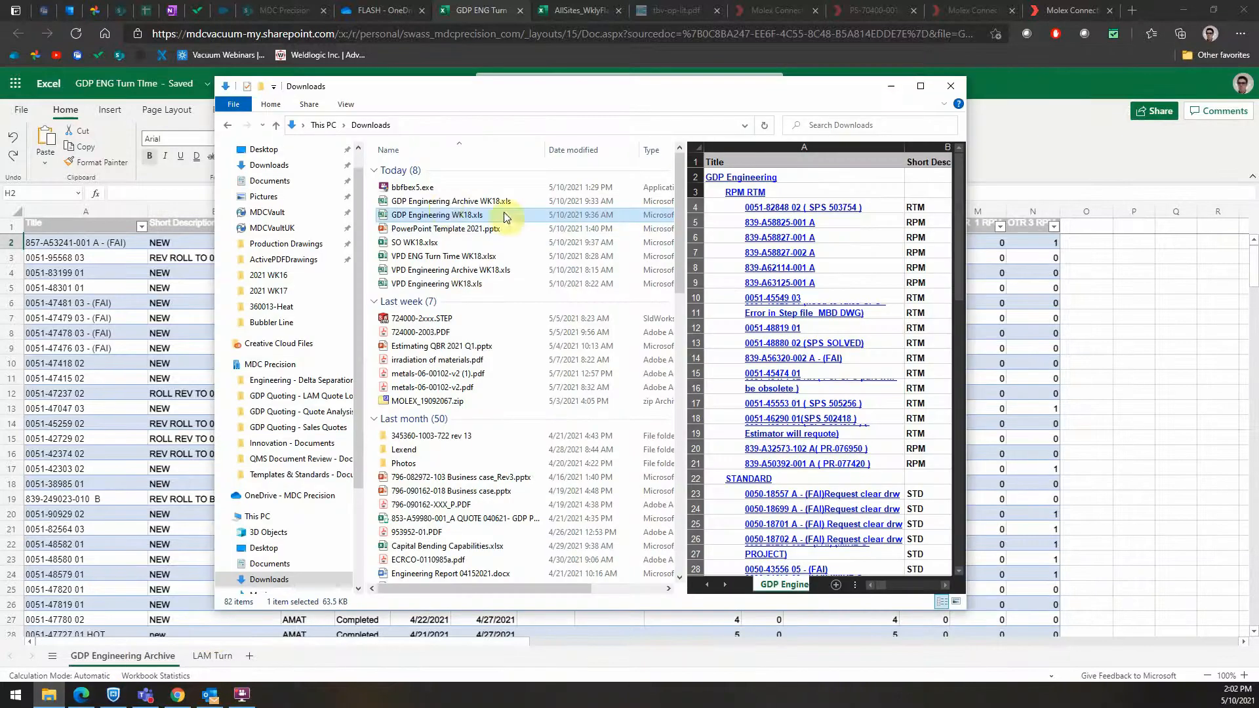
double_click(442, 203)
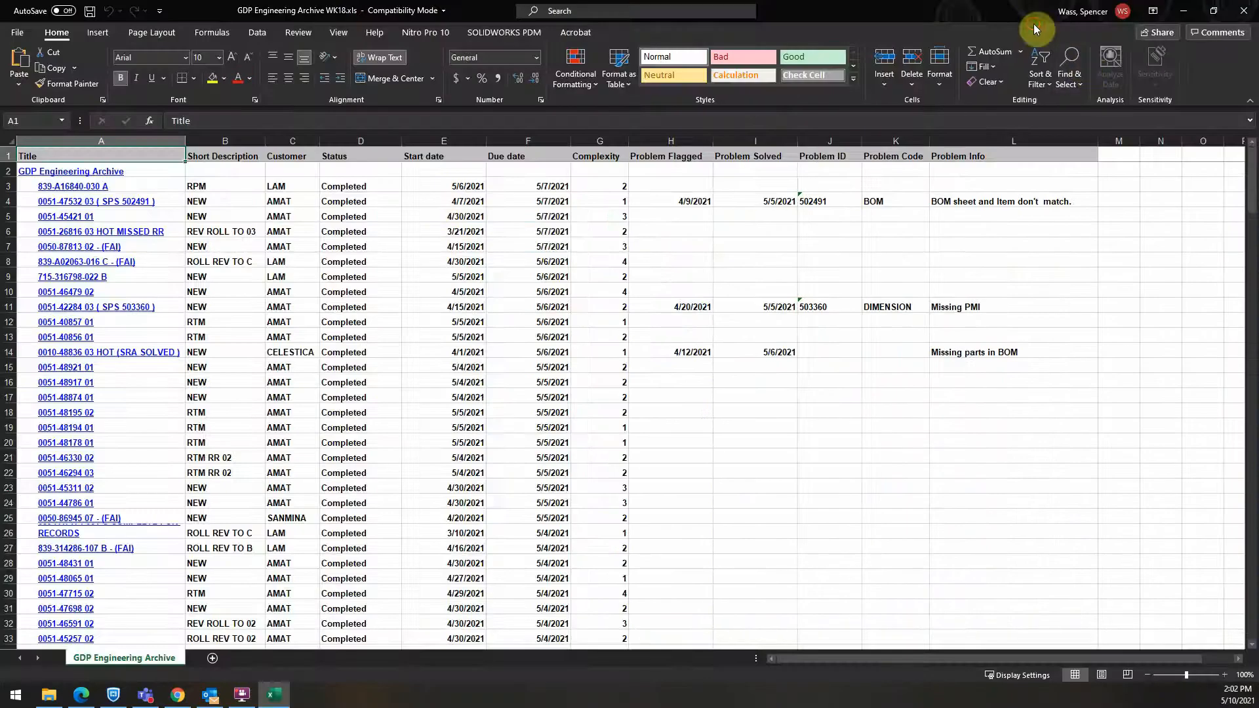
Step: Close the Downloads window and float the archive workbook over the turn time table, widened to show all its columns
left_click_drag(1015, 11, 553, 262)
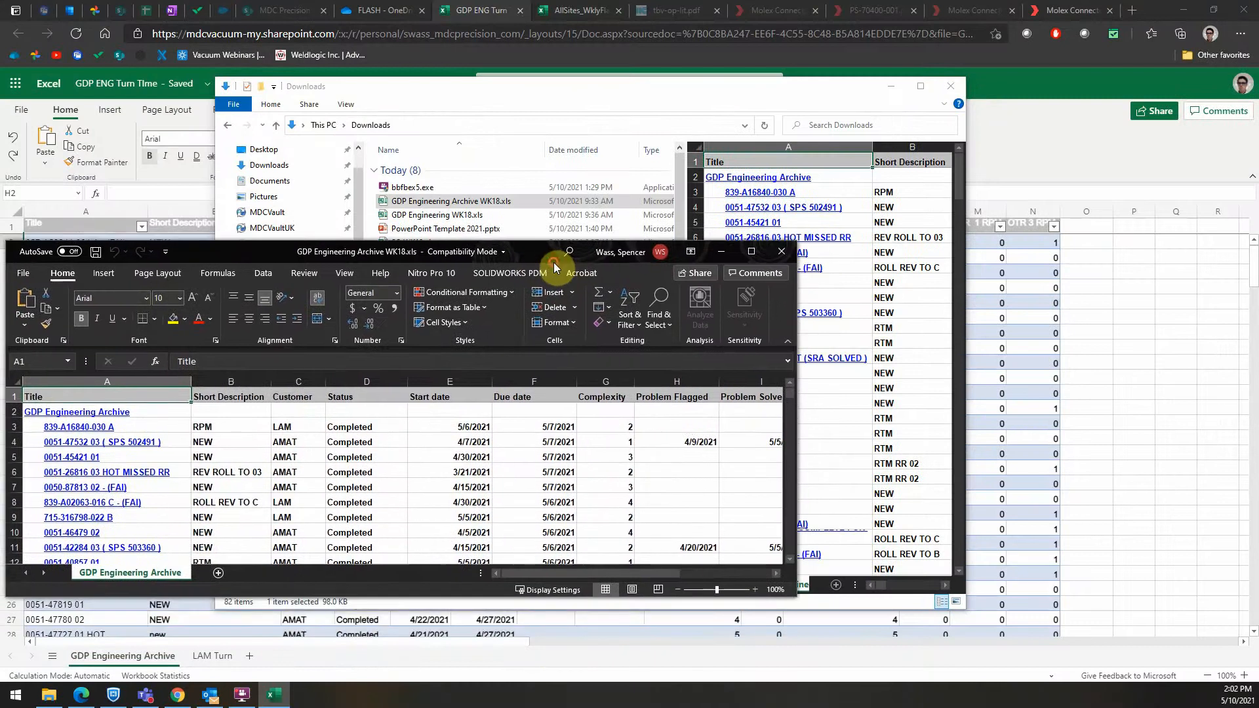
left_click(944, 80)
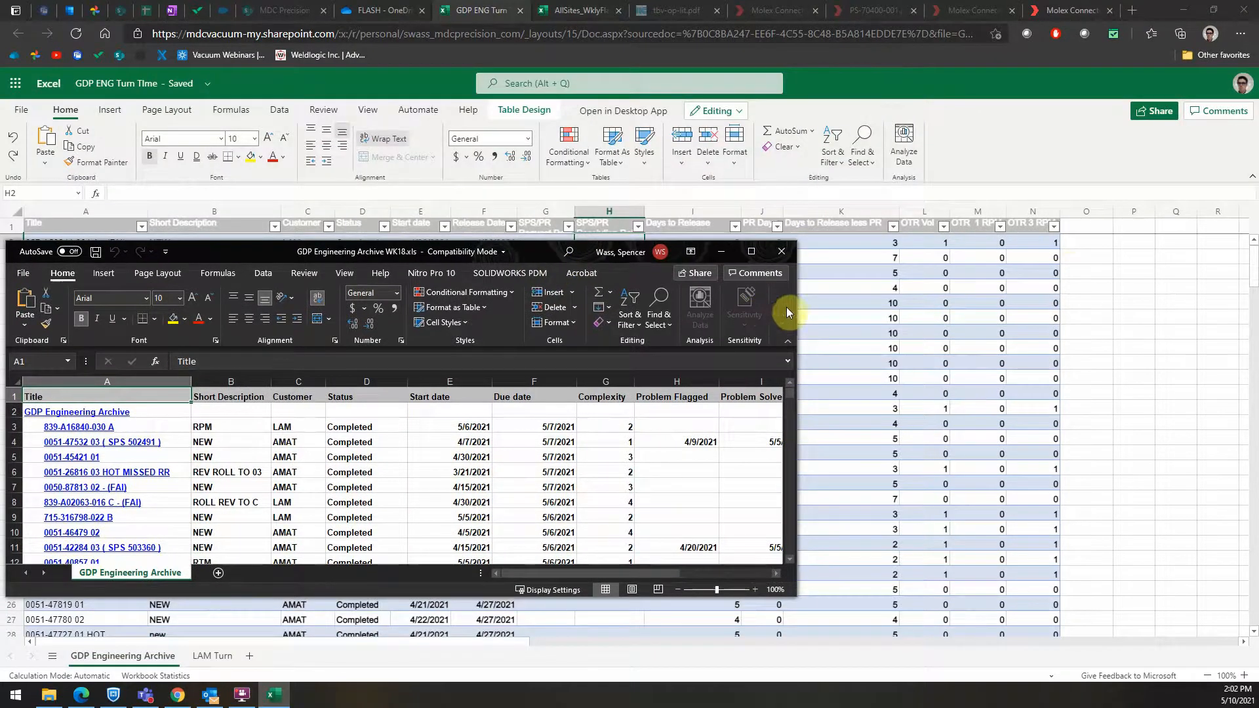
left_click_drag(800, 308, 1243, 296)
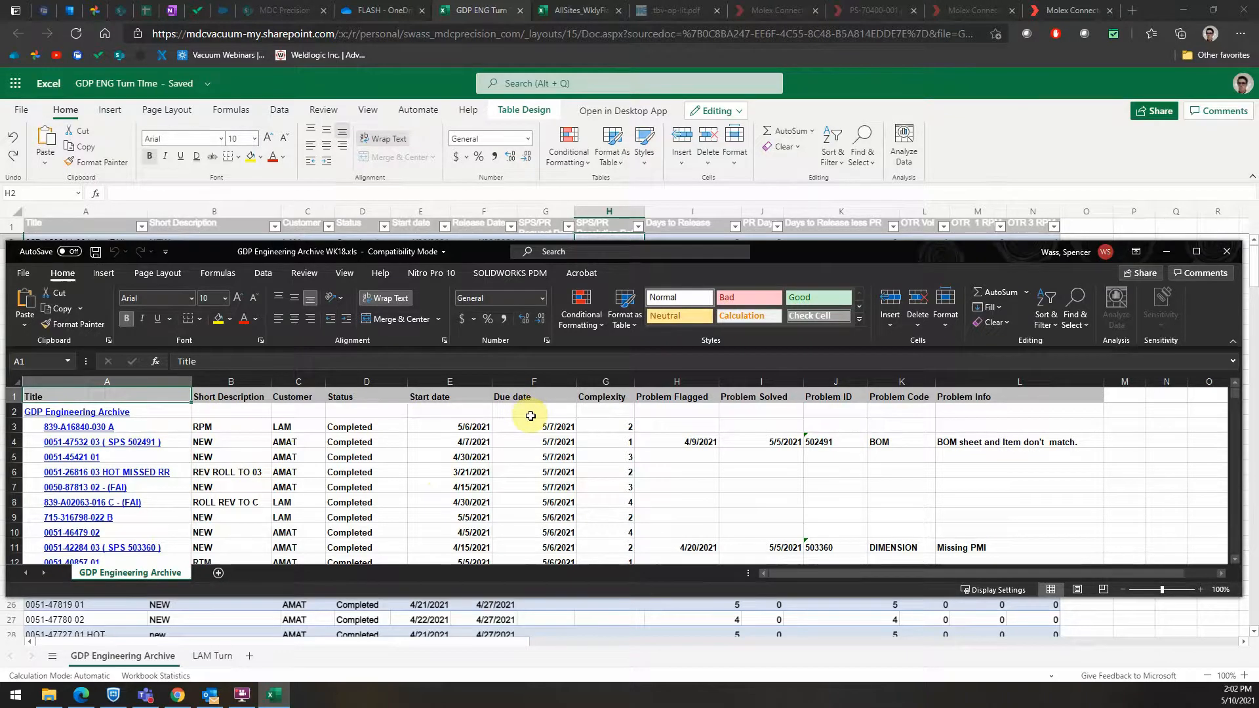
Step: Delete the Complexity, Problem ID, Problem Code and Problem Info columns from the archive export
left_click(608, 395)
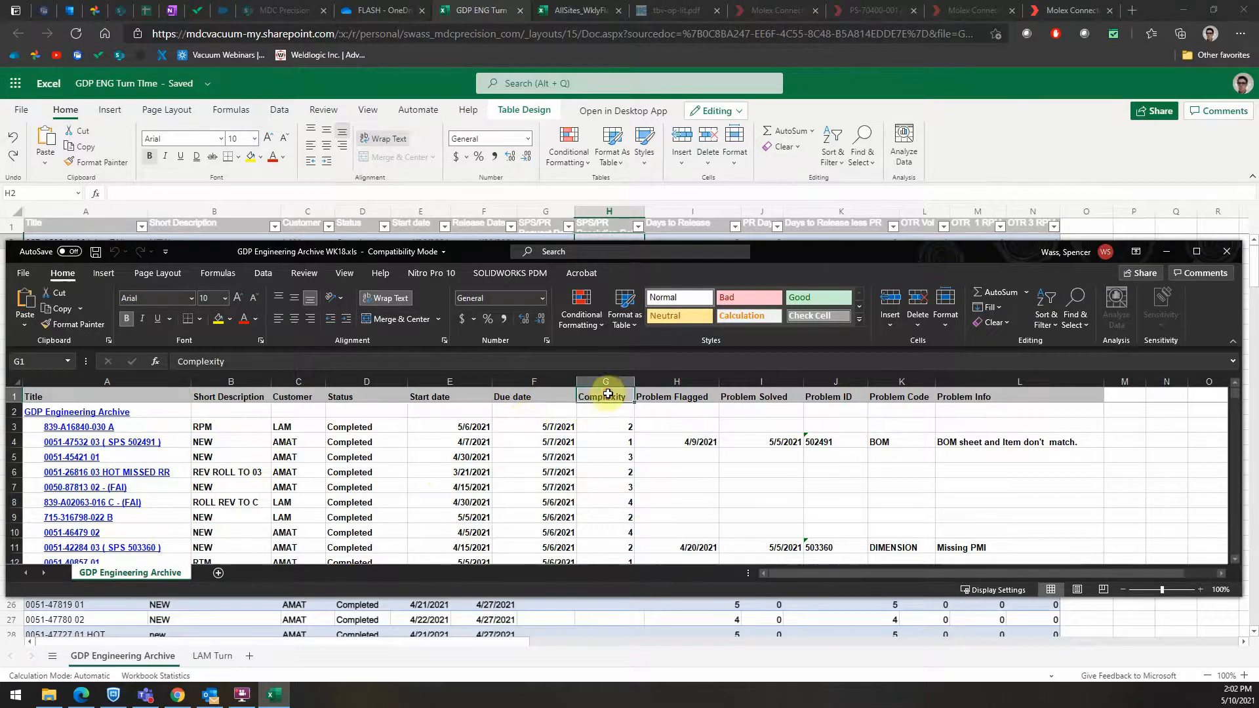
left_click(606, 381)
right_click(607, 382)
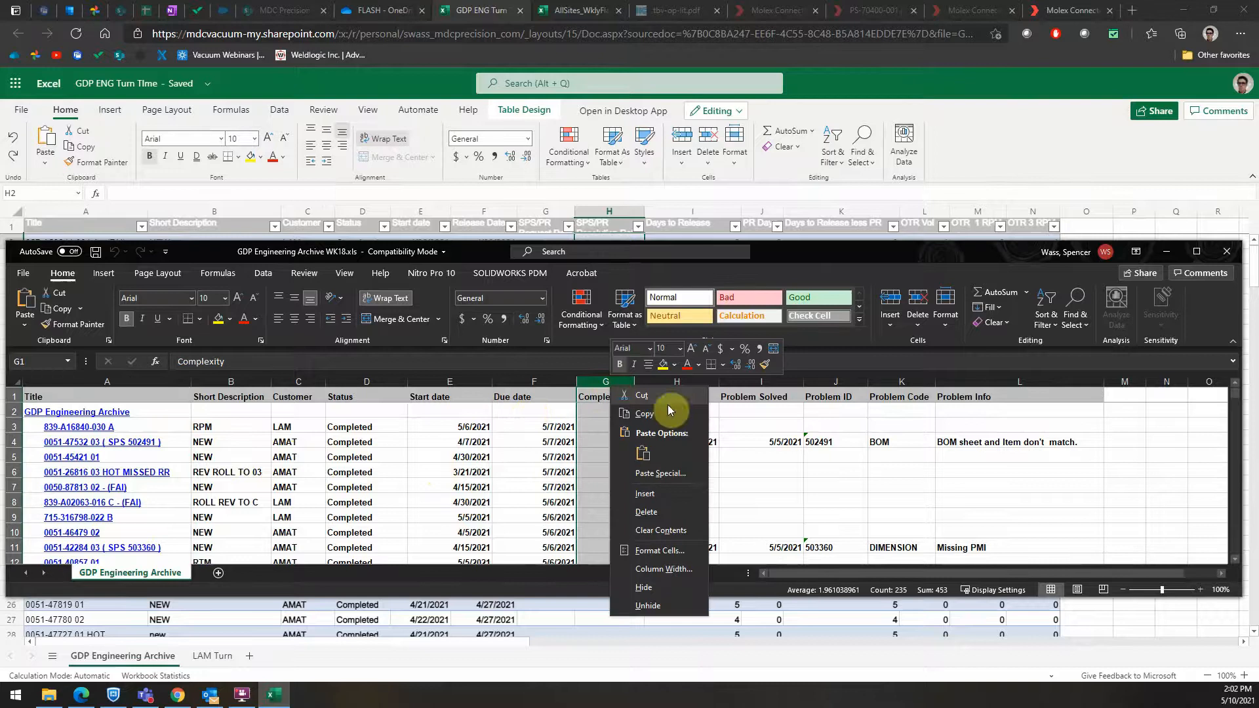
left_click(688, 518)
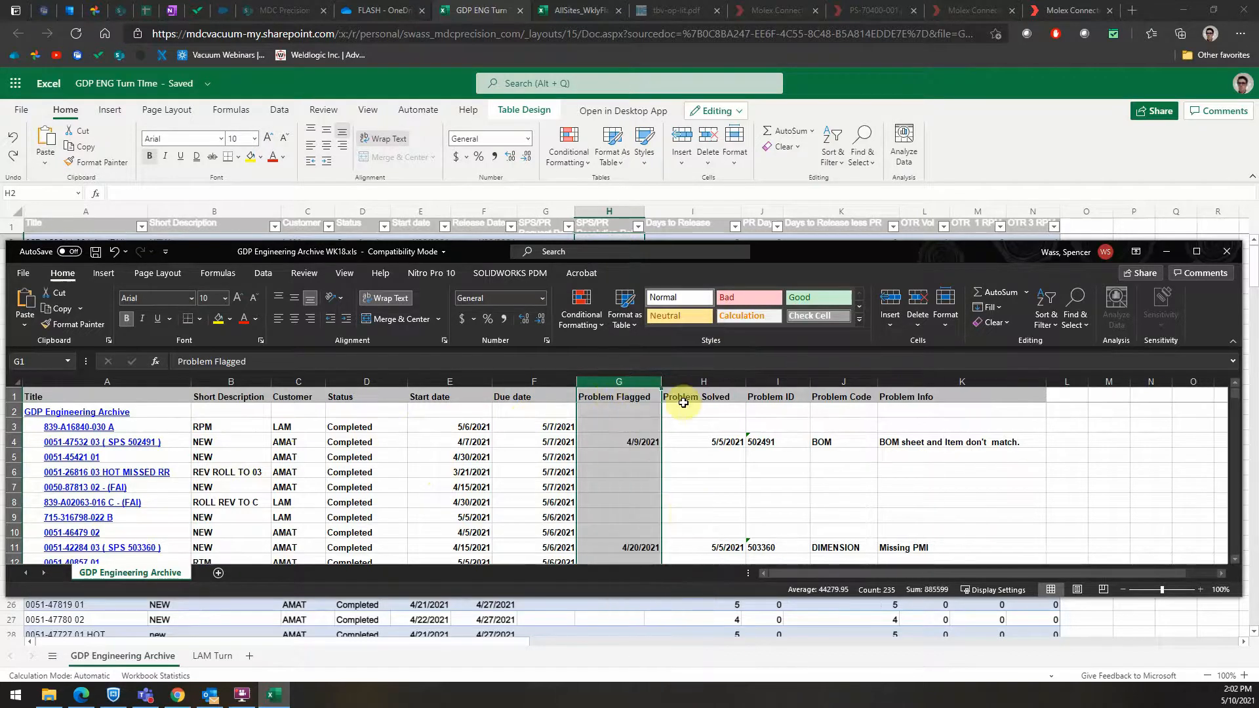
left_click(782, 380)
left_click(984, 381, "shift")
right_click(986, 381)
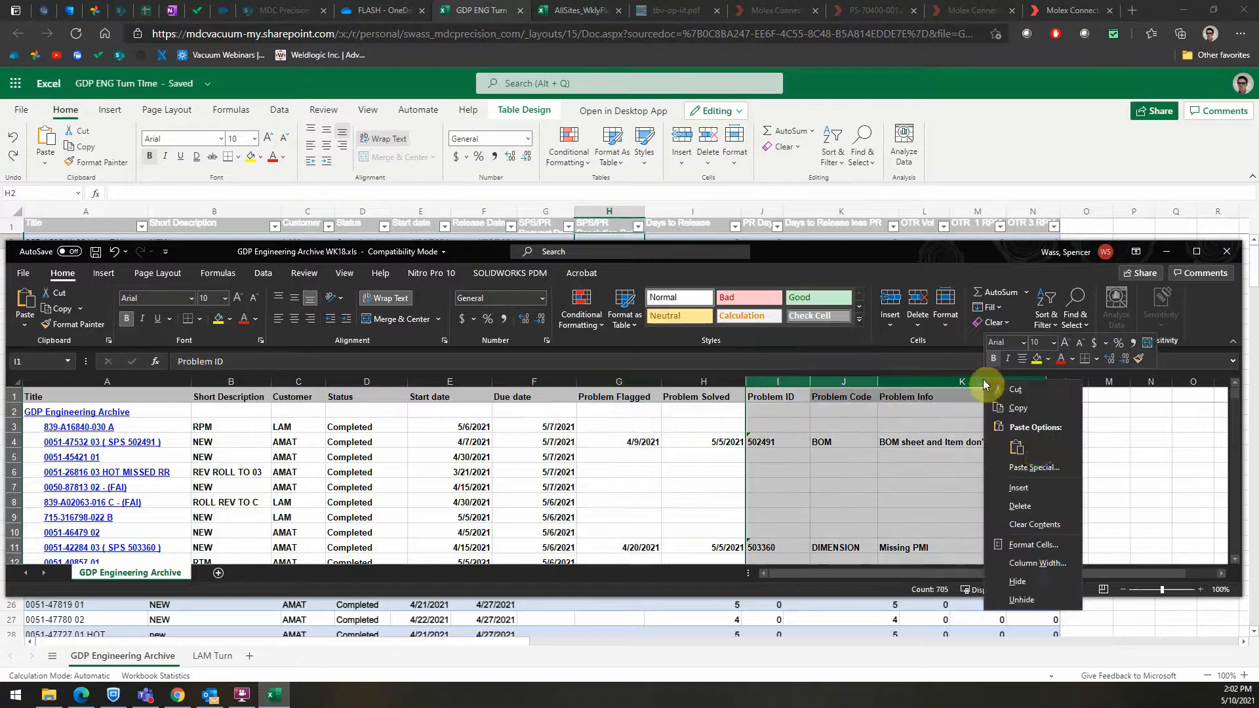
left_click(1020, 488)
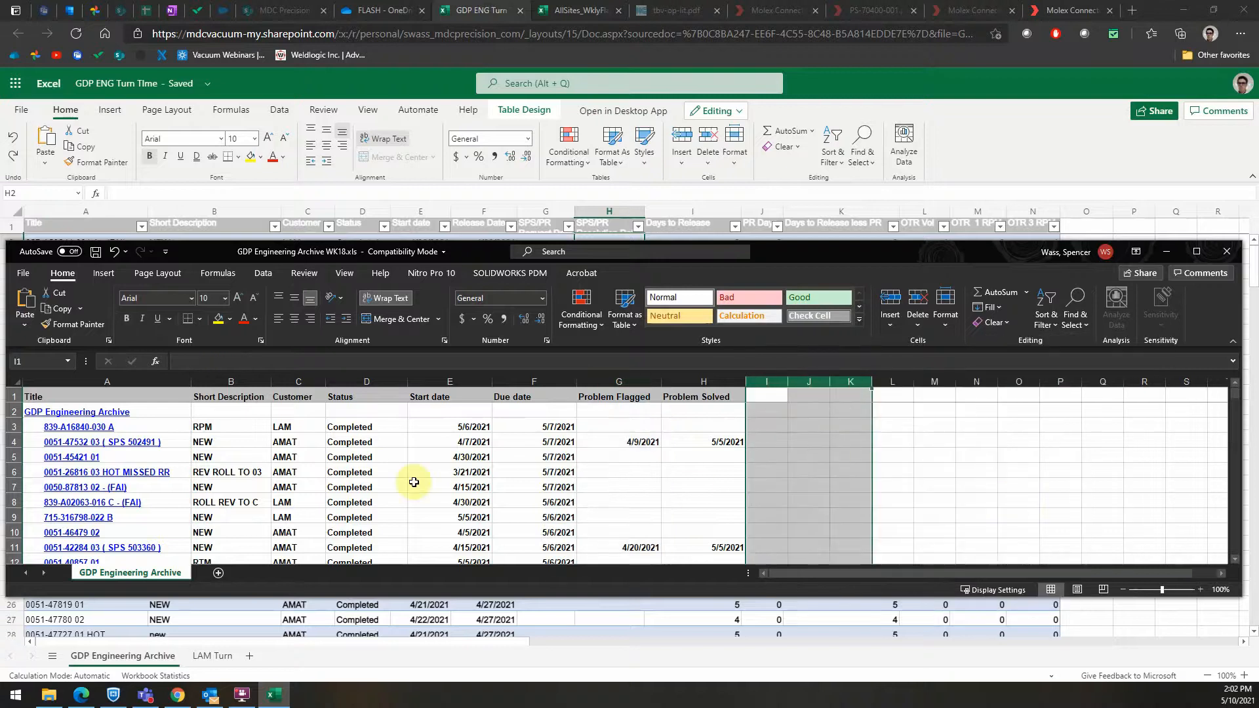
Step: Delete the GDP Engineering Archive heading row directly below the column titles
left_click(273, 437)
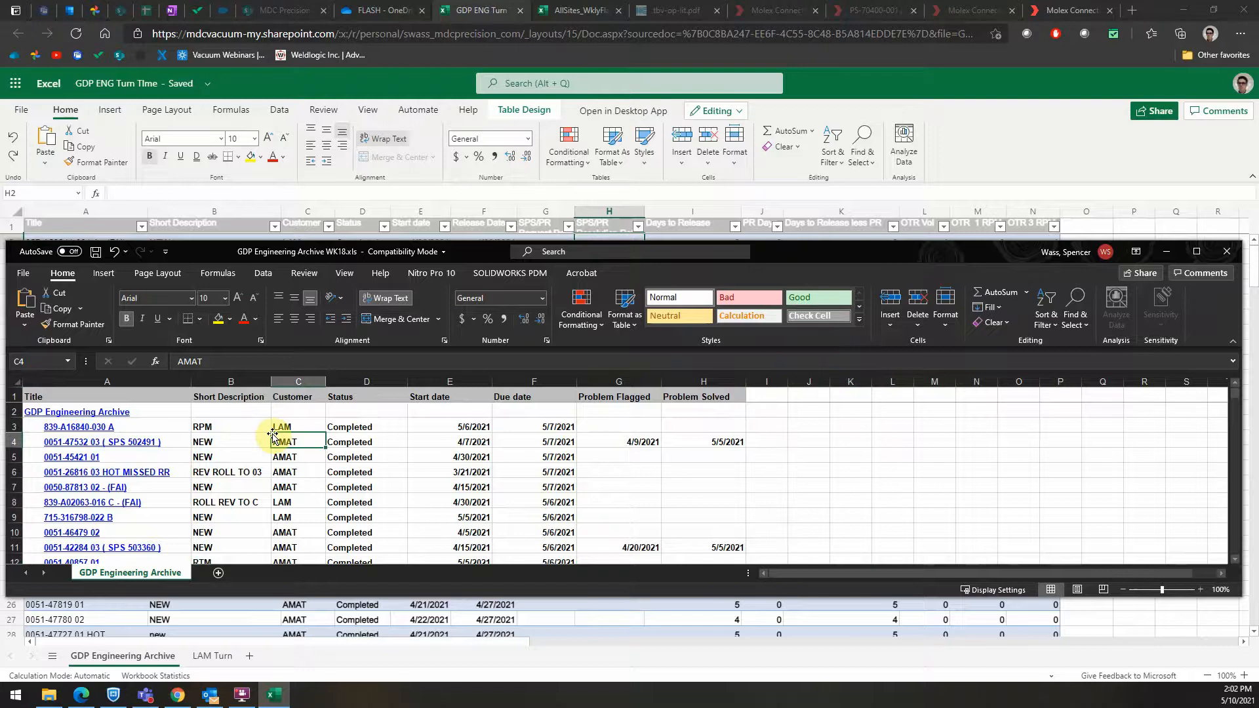
left_click(12, 411)
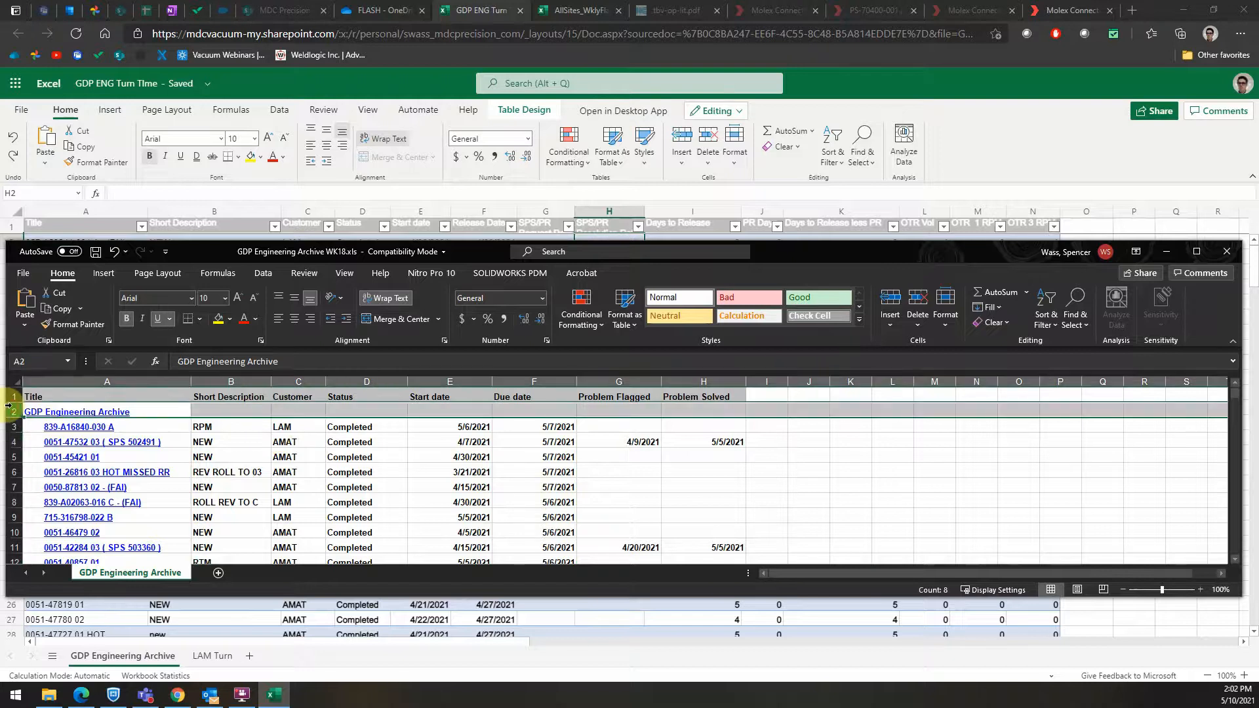
right_click(12, 410)
left_click(65, 532)
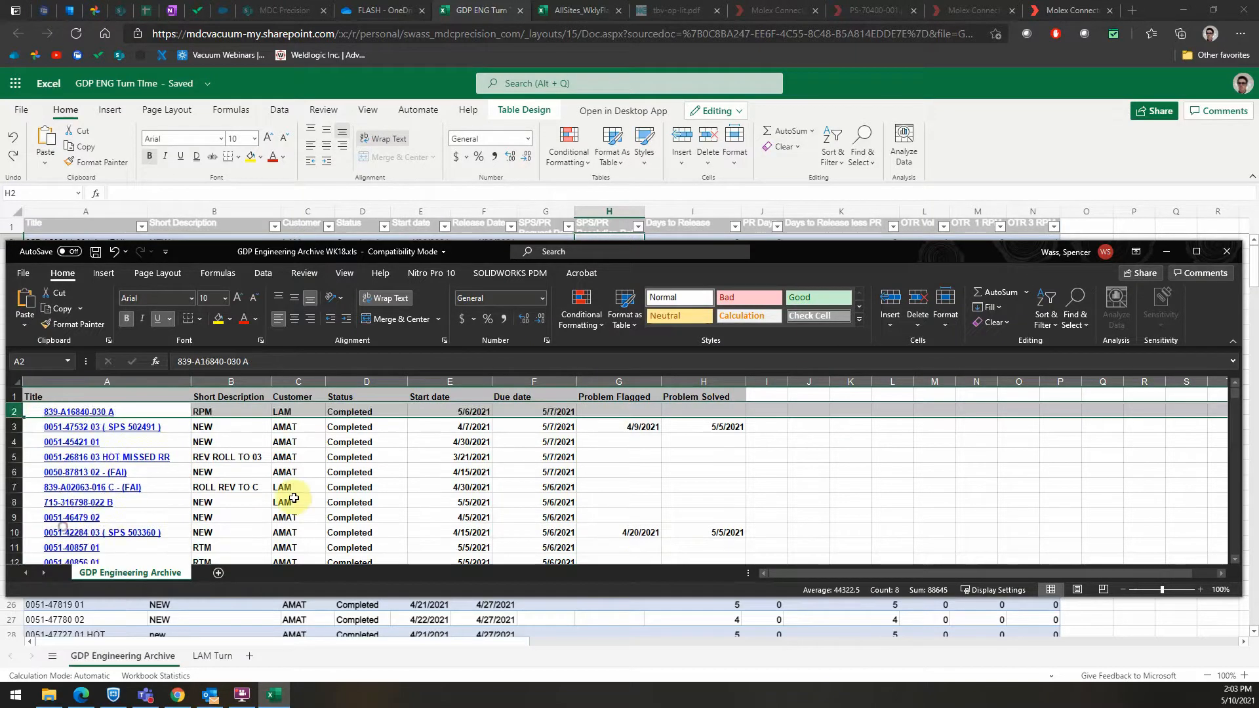
Step: Delete the 2021Q1 row and the total tasks row at the end of the archive export
scroll(293, 499, "down", 15)
scroll(293, 498, "down", 14)
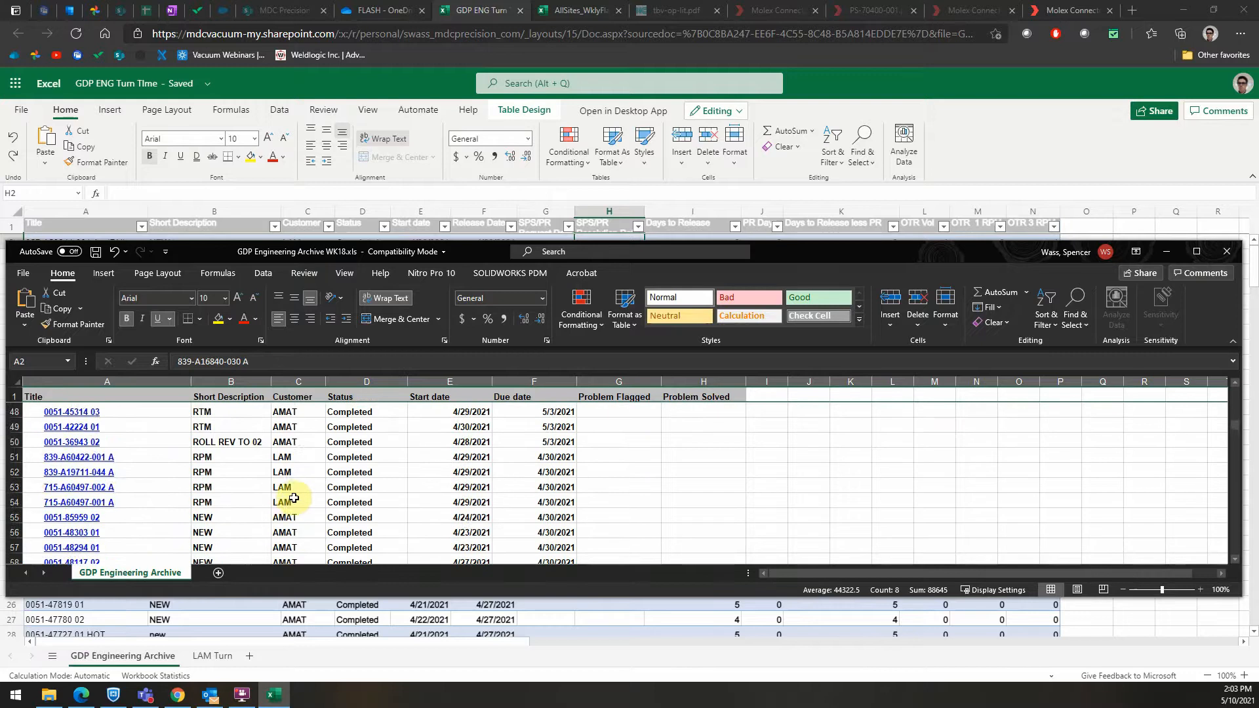
scroll(294, 498, "down", 20)
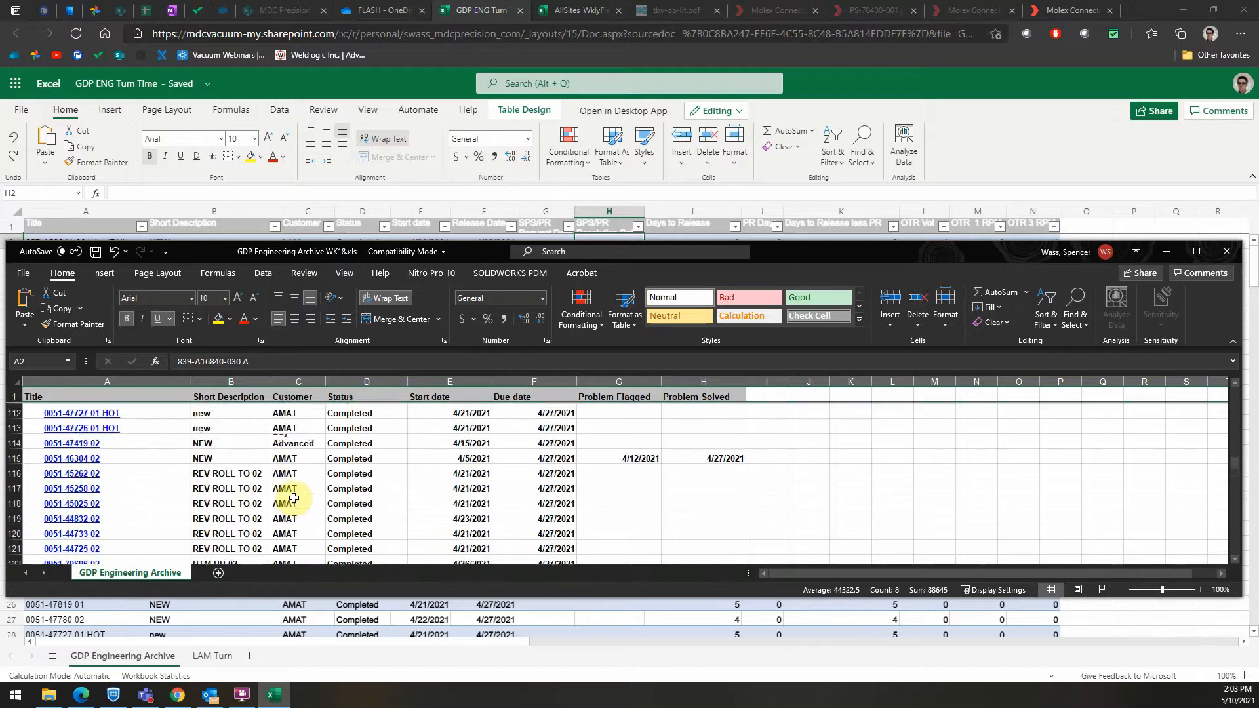
scroll(294, 498, "down", 20)
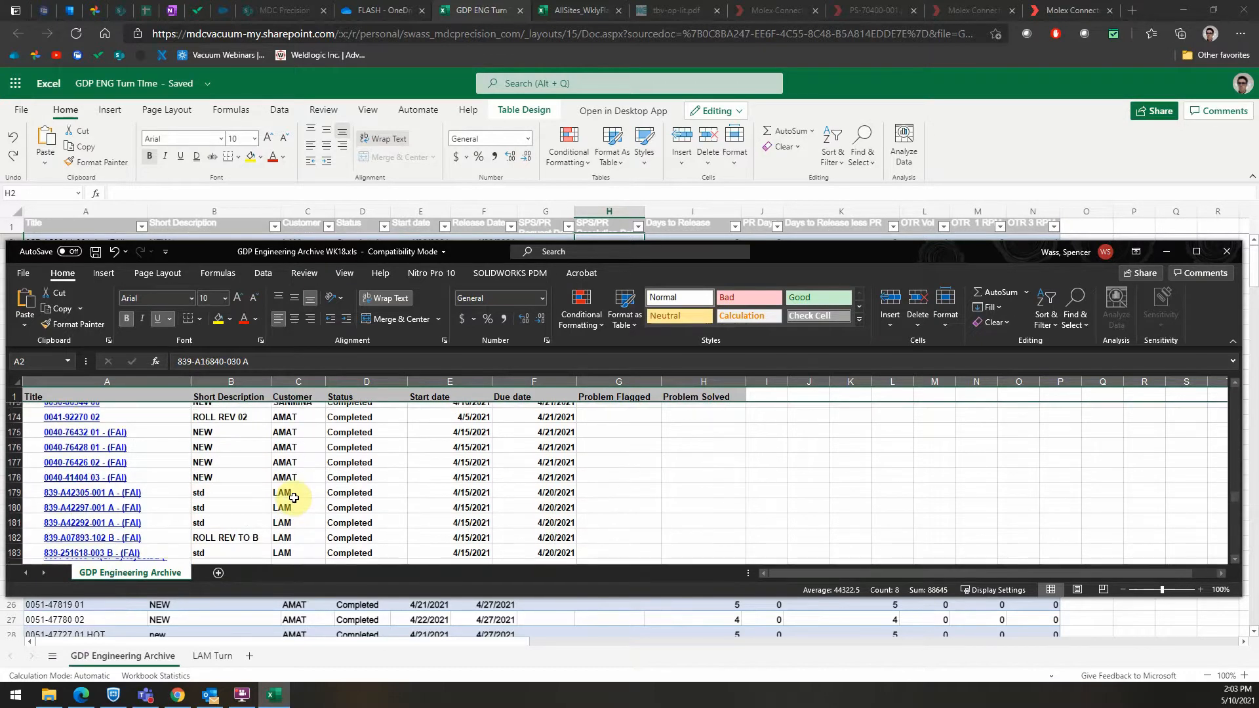
scroll(294, 498, "down", 3)
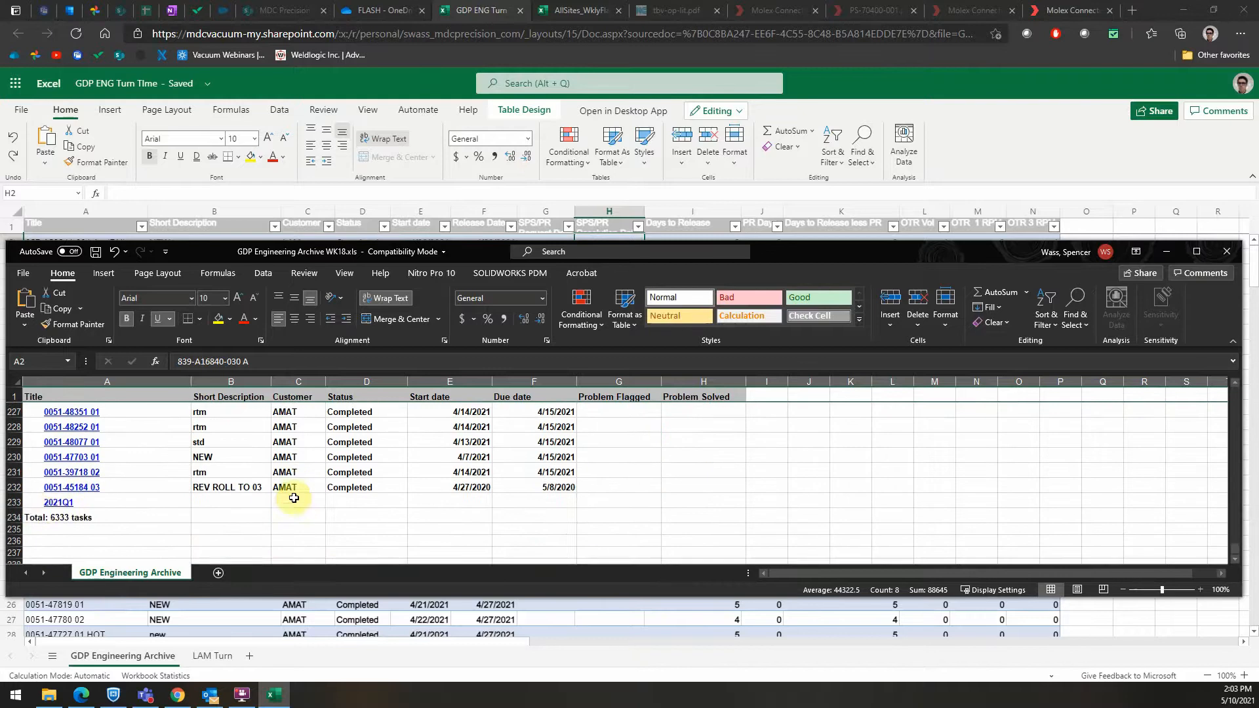
left_click(12, 517)
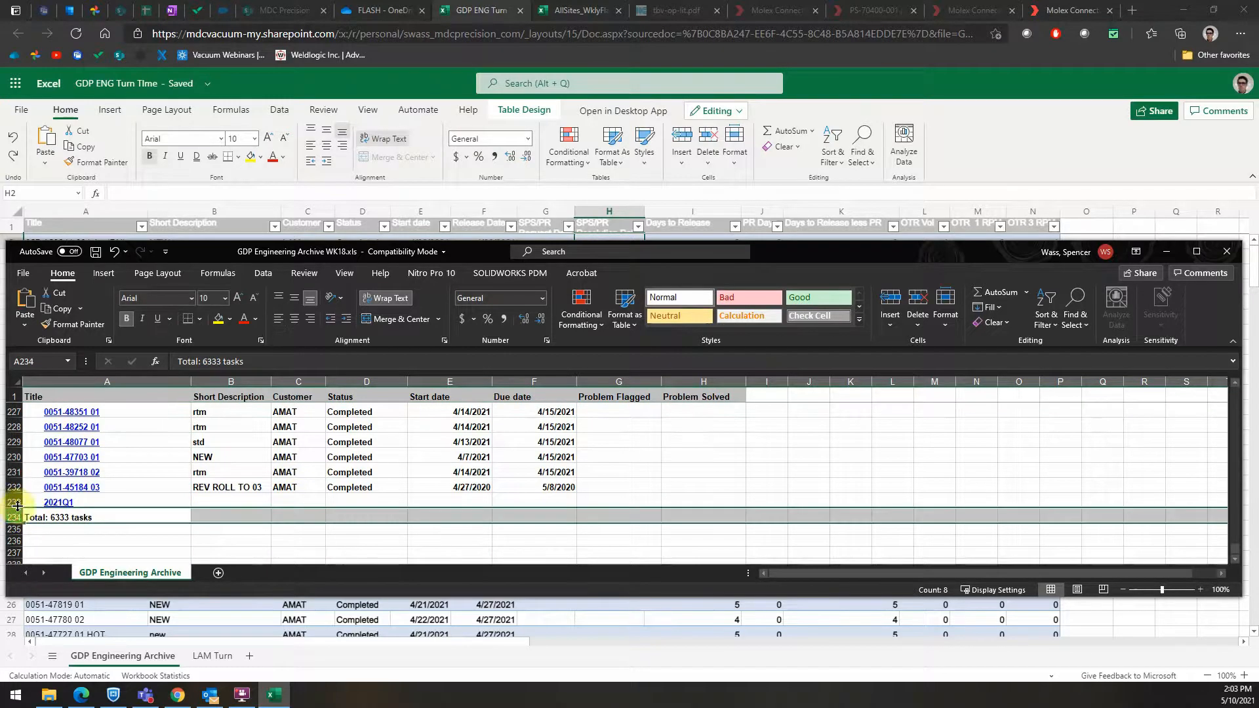
left_click(7, 502, "shift")
right_click(9, 502)
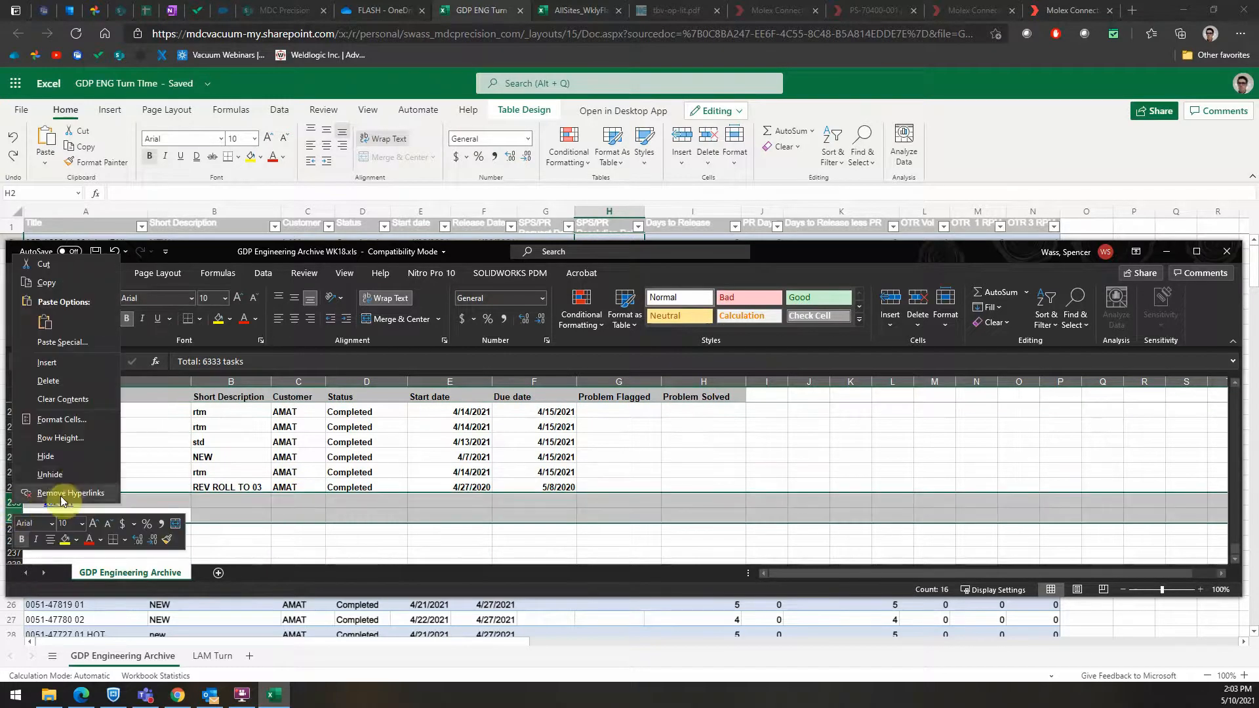
left_click(48, 380)
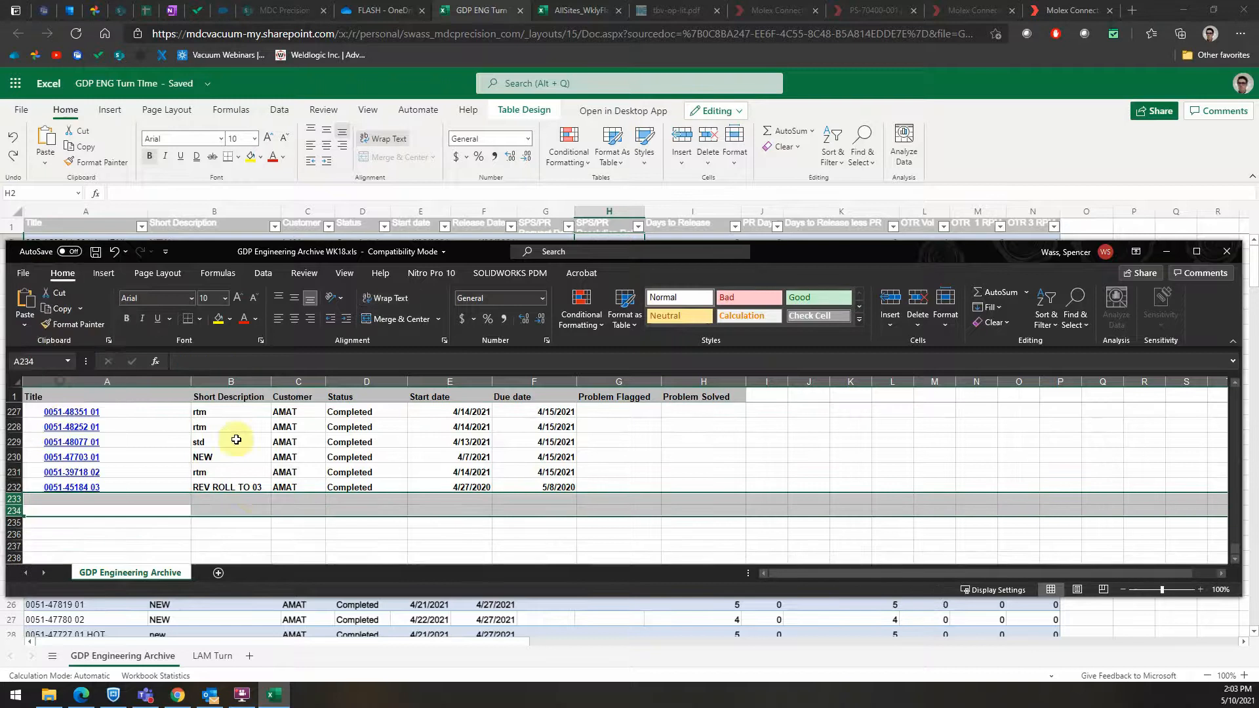
Step: Remove the hyperlinks from all entries in the Title column, from the last data row up to row 2
left_click(237, 488)
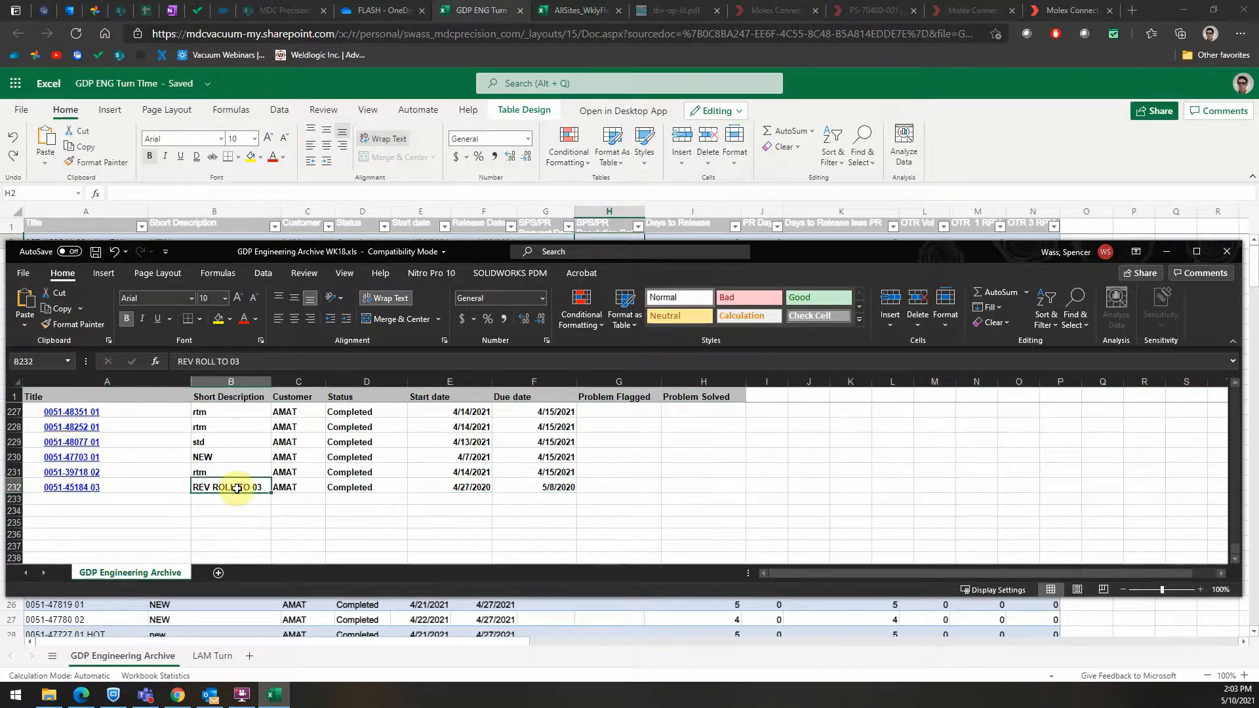
key("Left")
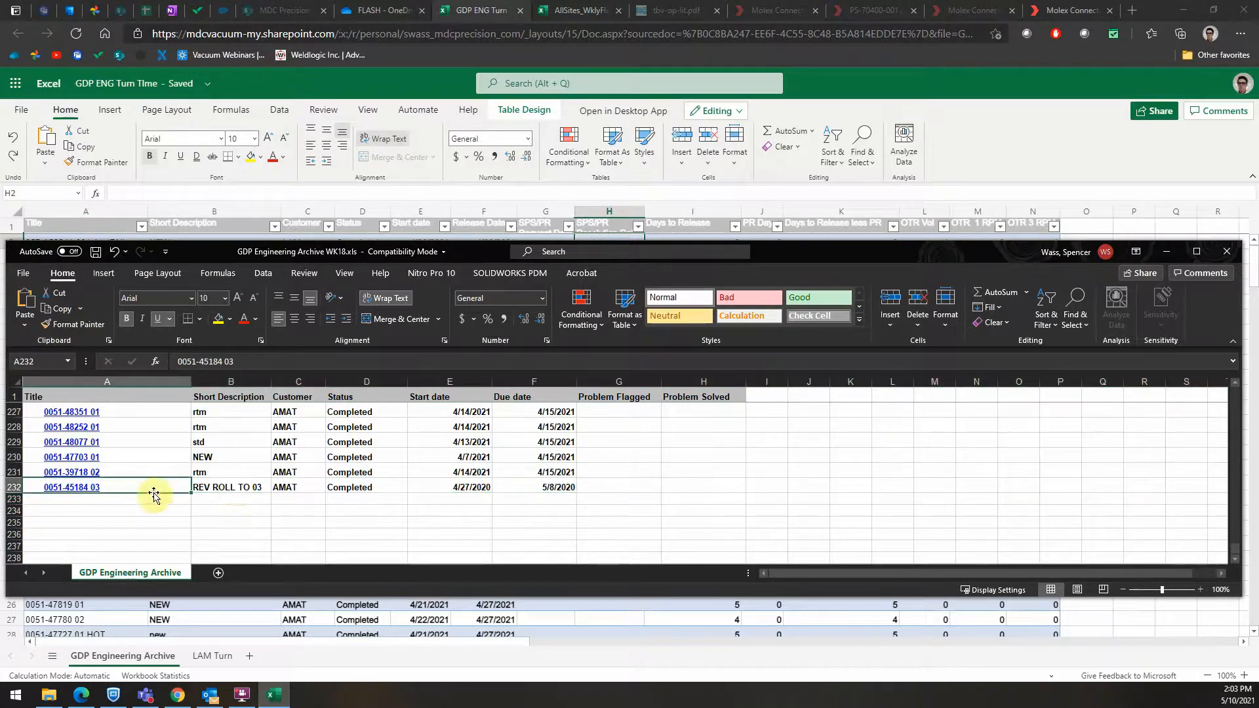
scroll(154, 496, "up", 20)
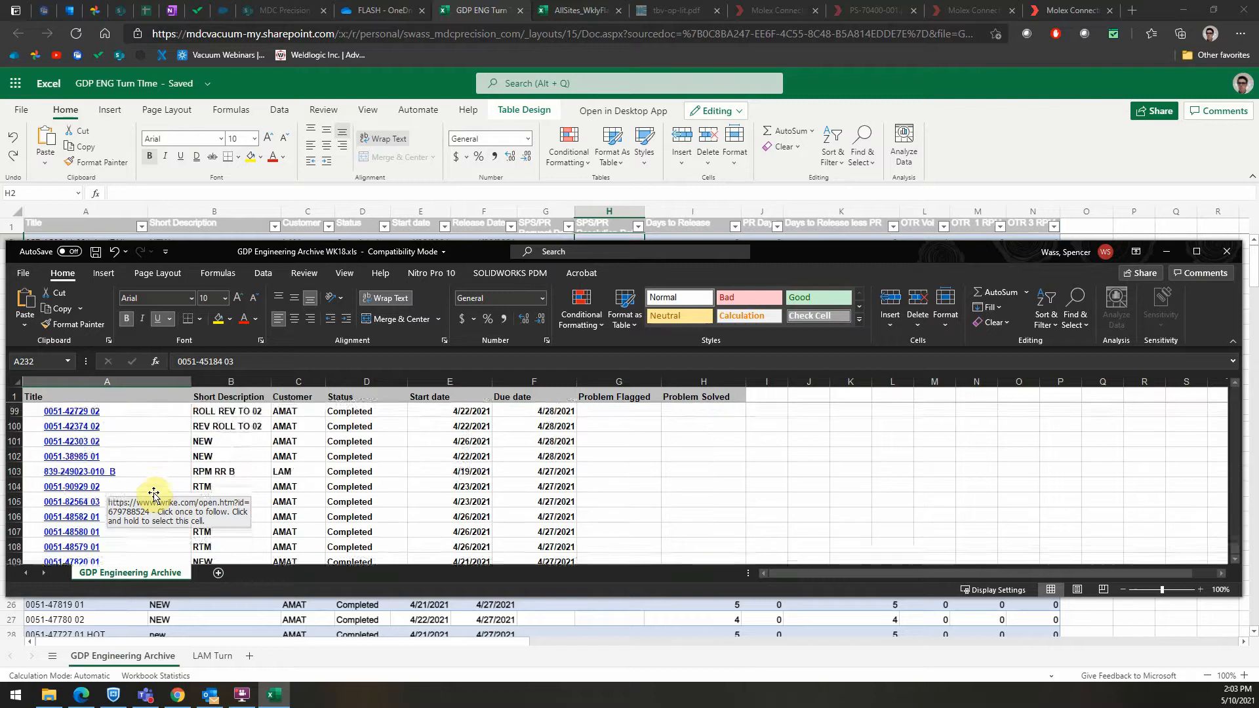
scroll(153, 495, "up", 20)
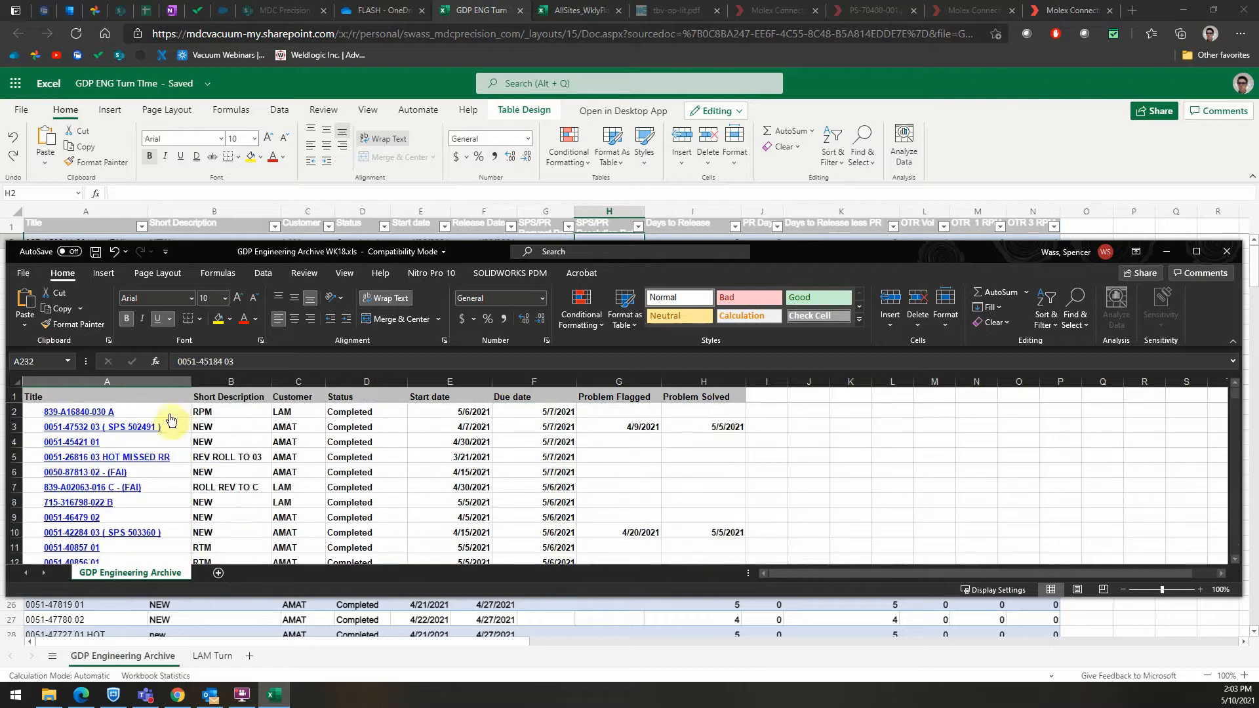
left_click(171, 411, "shift")
right_click(171, 412)
left_click(202, 401)
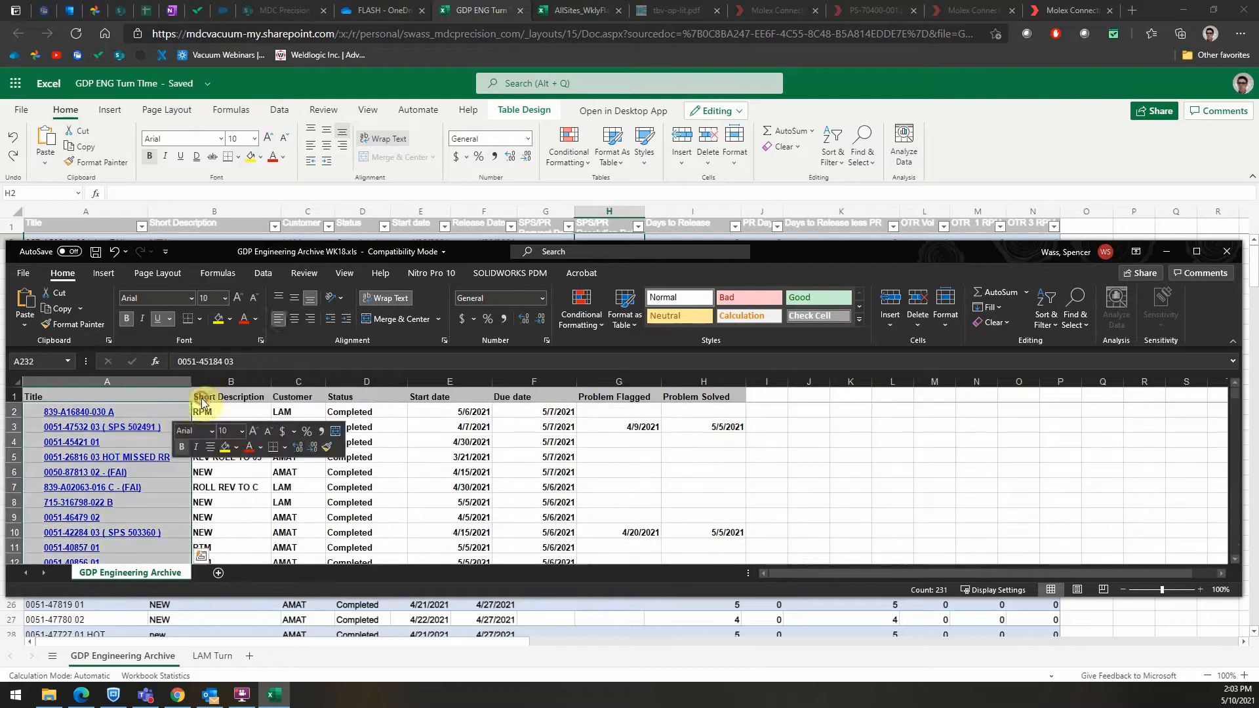
left_click(176, 412)
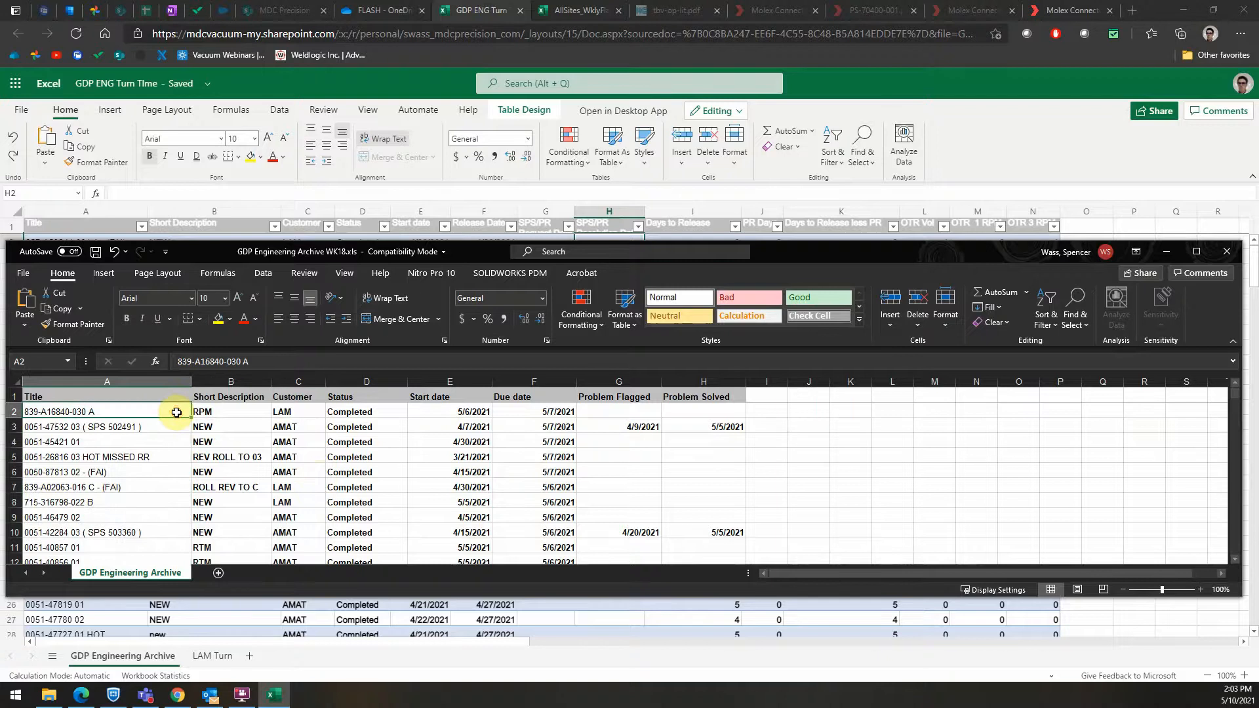
Step: Review the archive rows, examining the start, due, Problem Flagged and Problem Solved dates
scroll(703, 507, "down", 20)
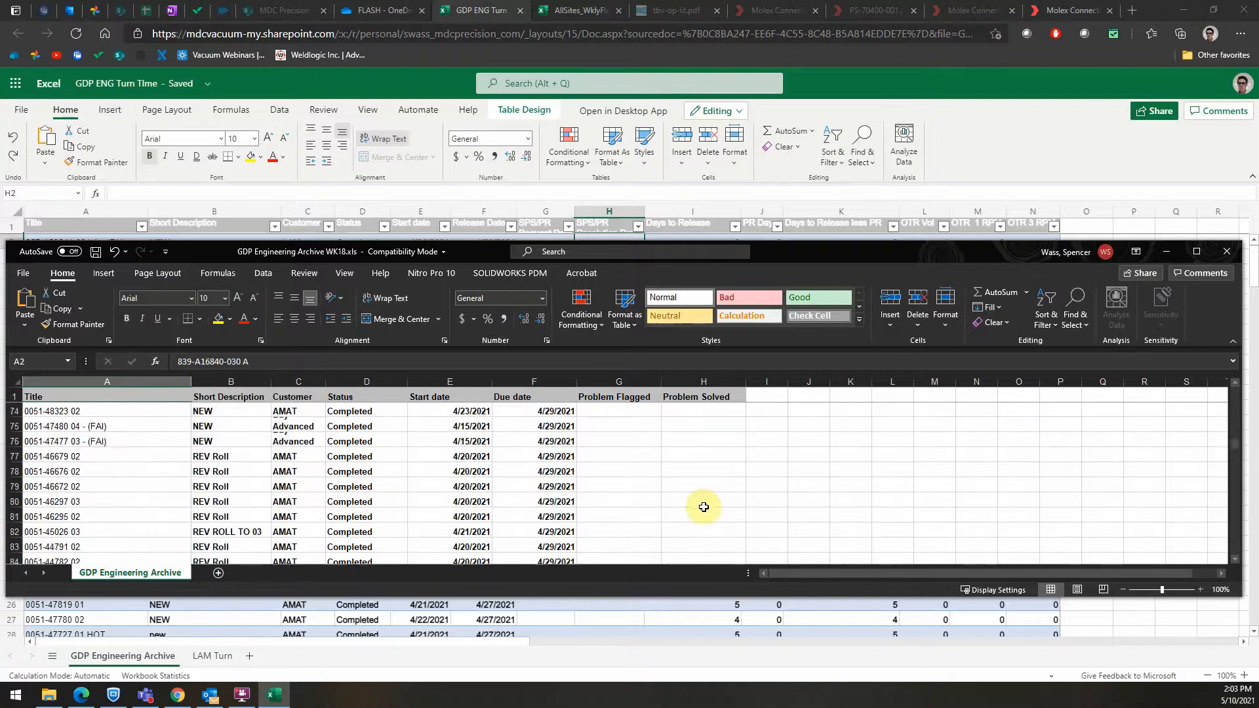
scroll(704, 507, "down", 20)
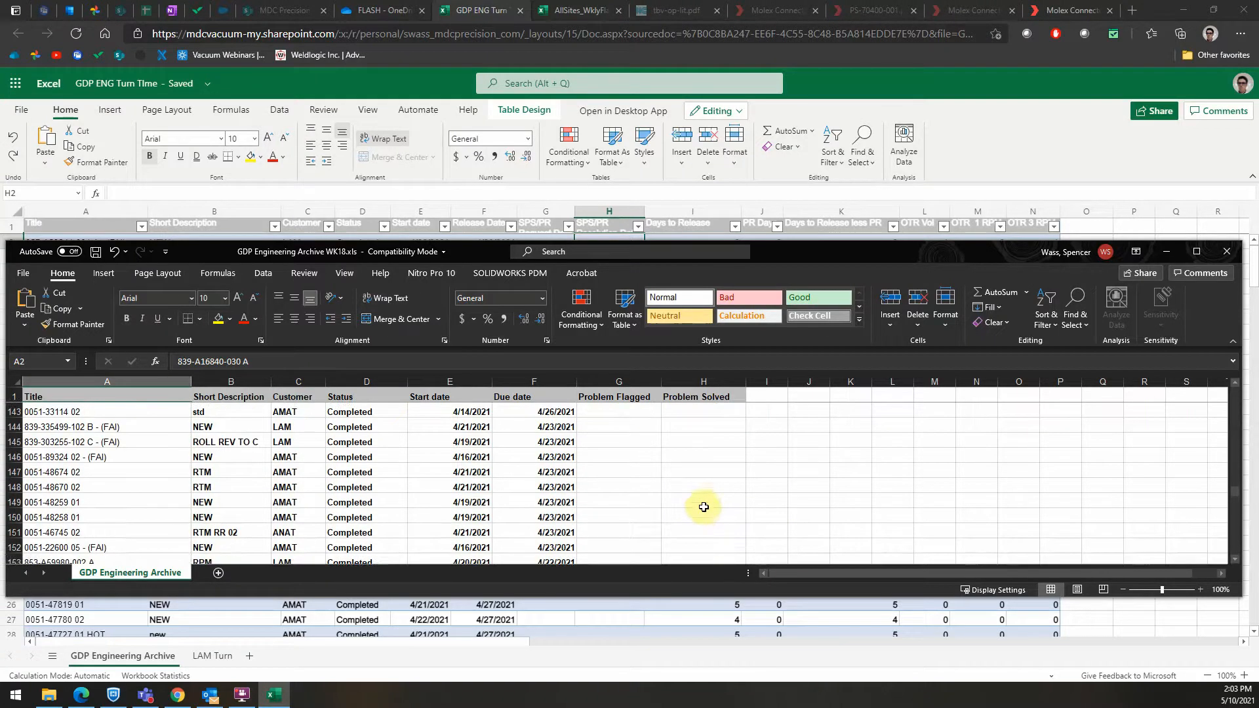
scroll(696, 489, "down", 4)
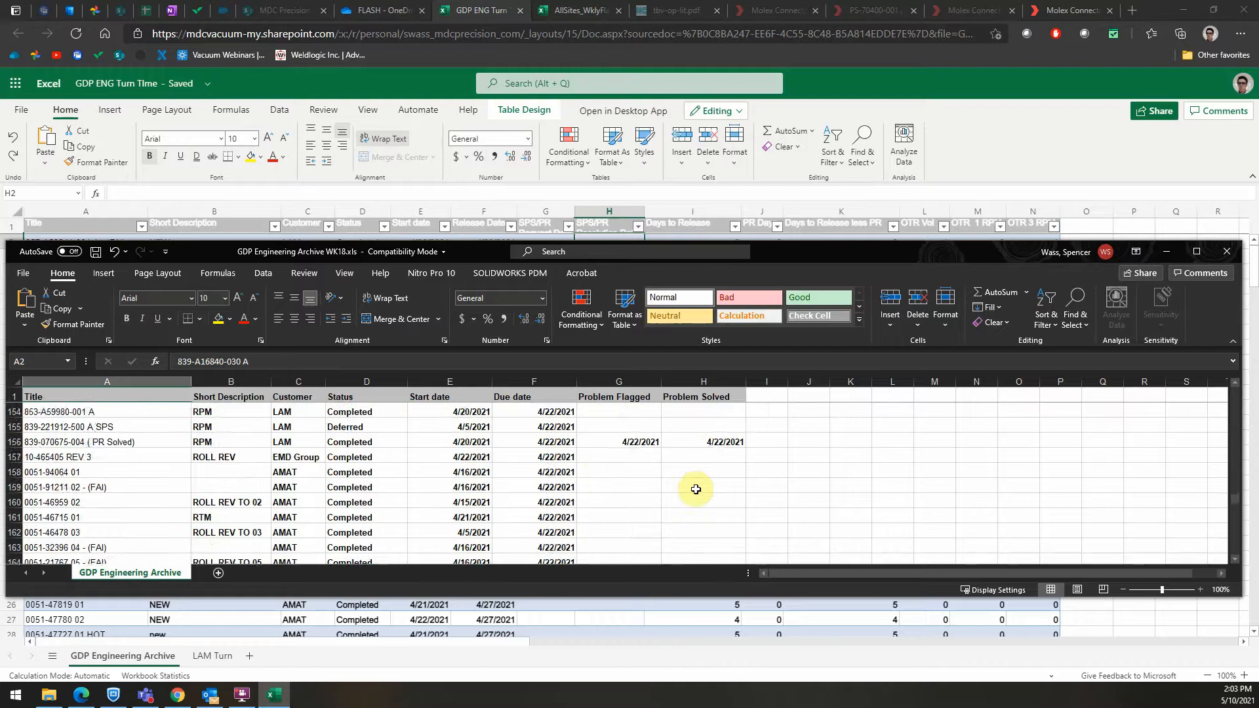
scroll(696, 489, "down", 2)
scroll(696, 489, "down", 11)
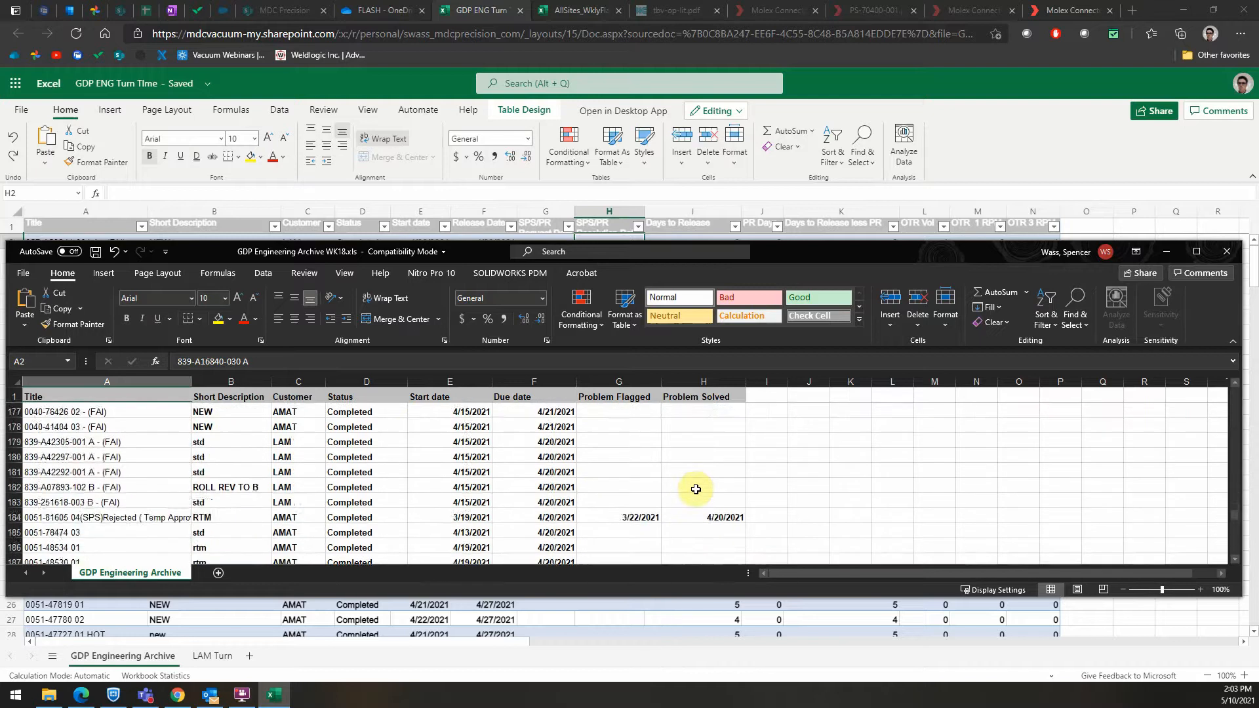
scroll(695, 489, "down", 4)
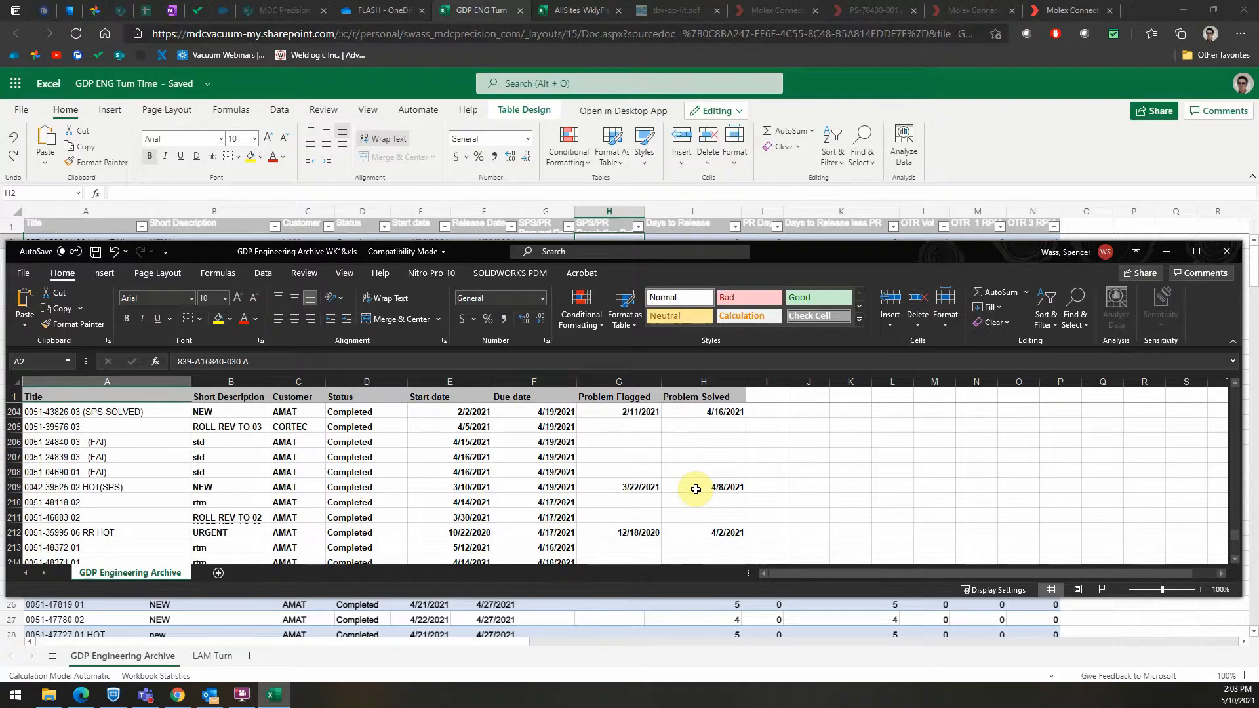
scroll(696, 489, "down", 2)
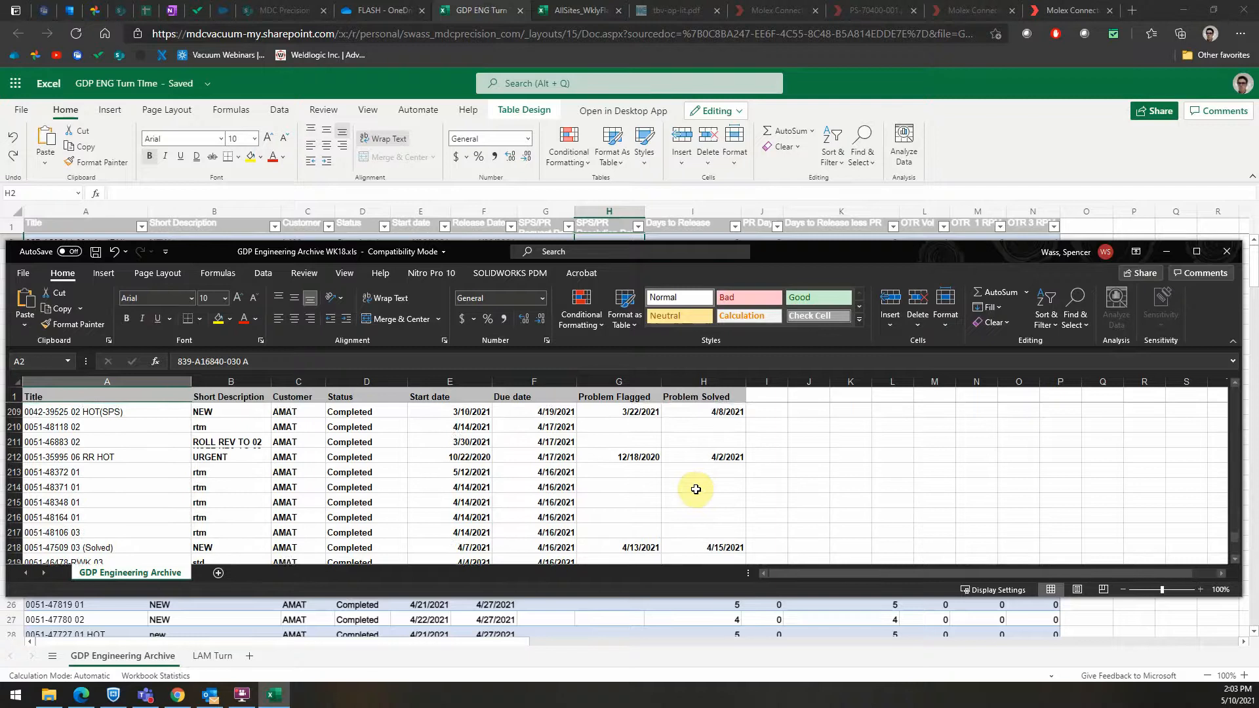
Step: Maximize the archive workbook and convert its whole data range, A1:H232, into a table with headers
left_click(1196, 251)
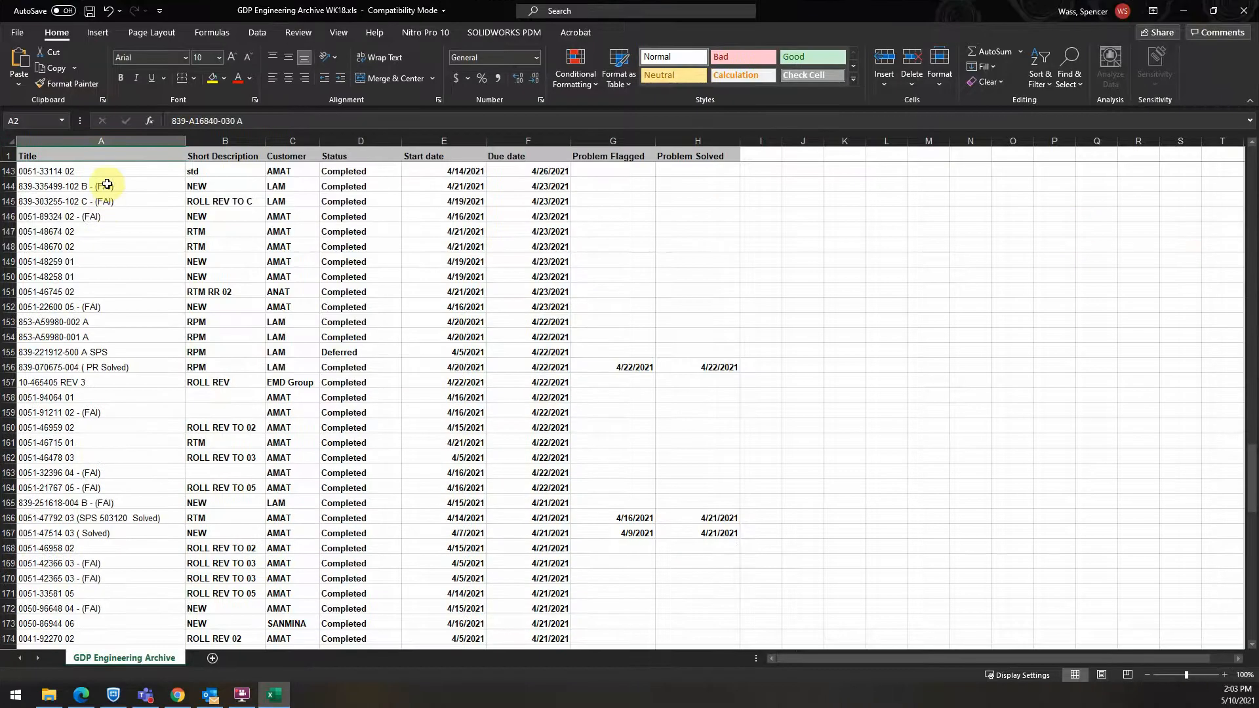
left_click(109, 155)
scroll(705, 349, "down", 20)
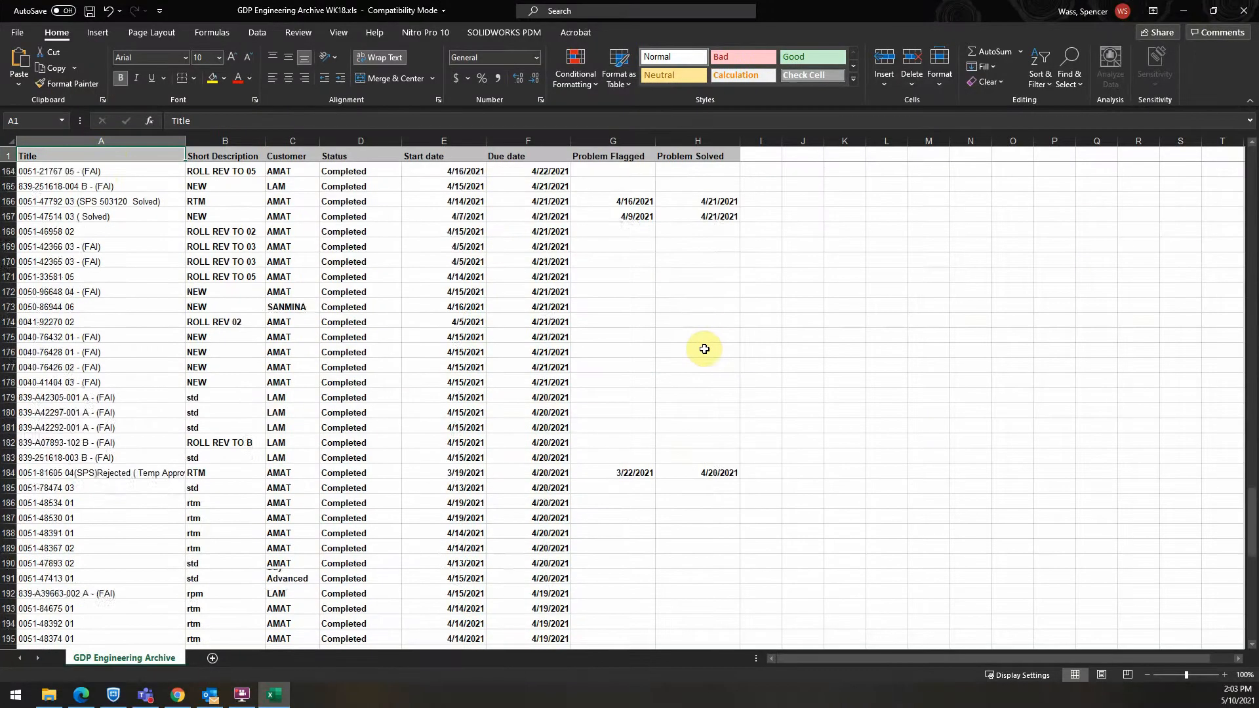
scroll(705, 349, "down", 5)
key("ctrl+a")
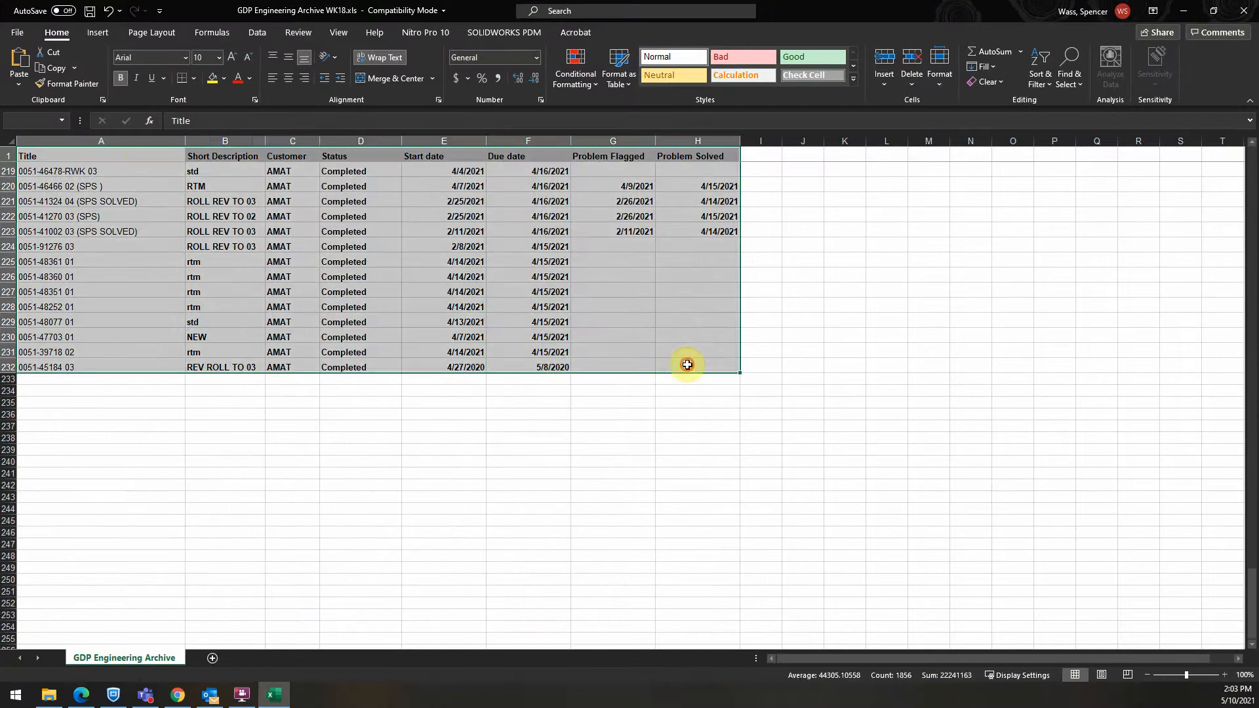
left_click(98, 32)
left_click(128, 63)
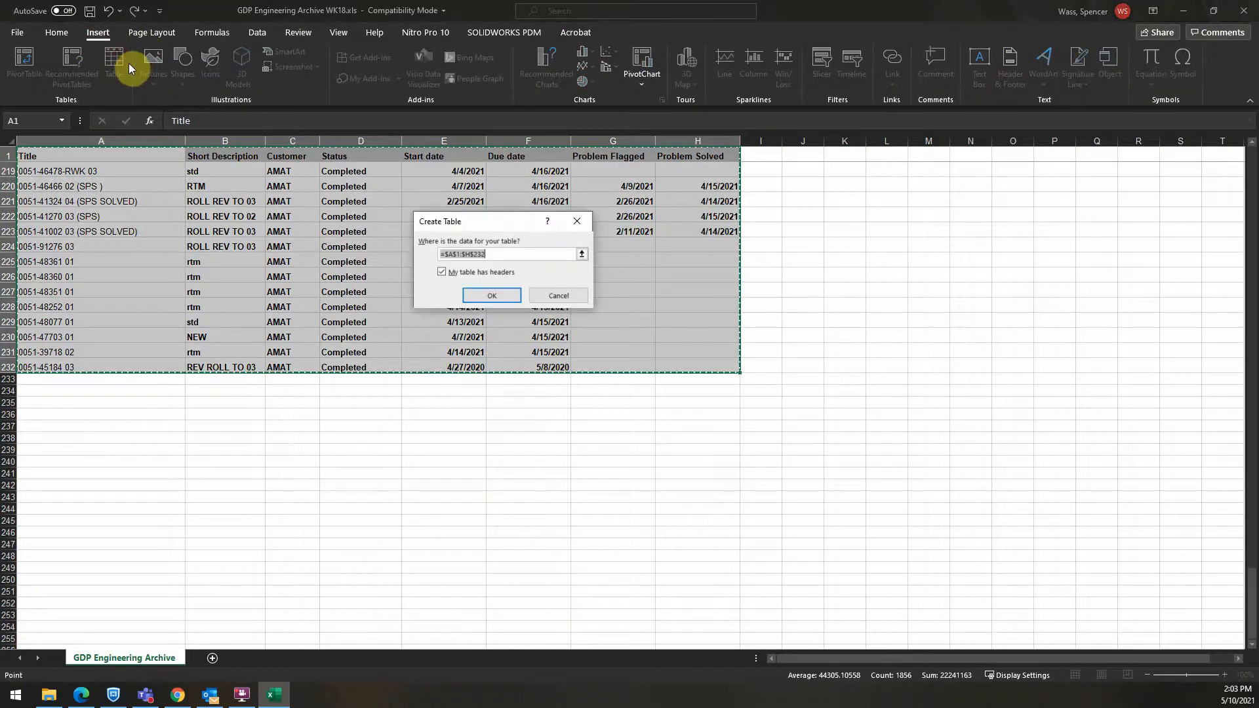
key("Return")
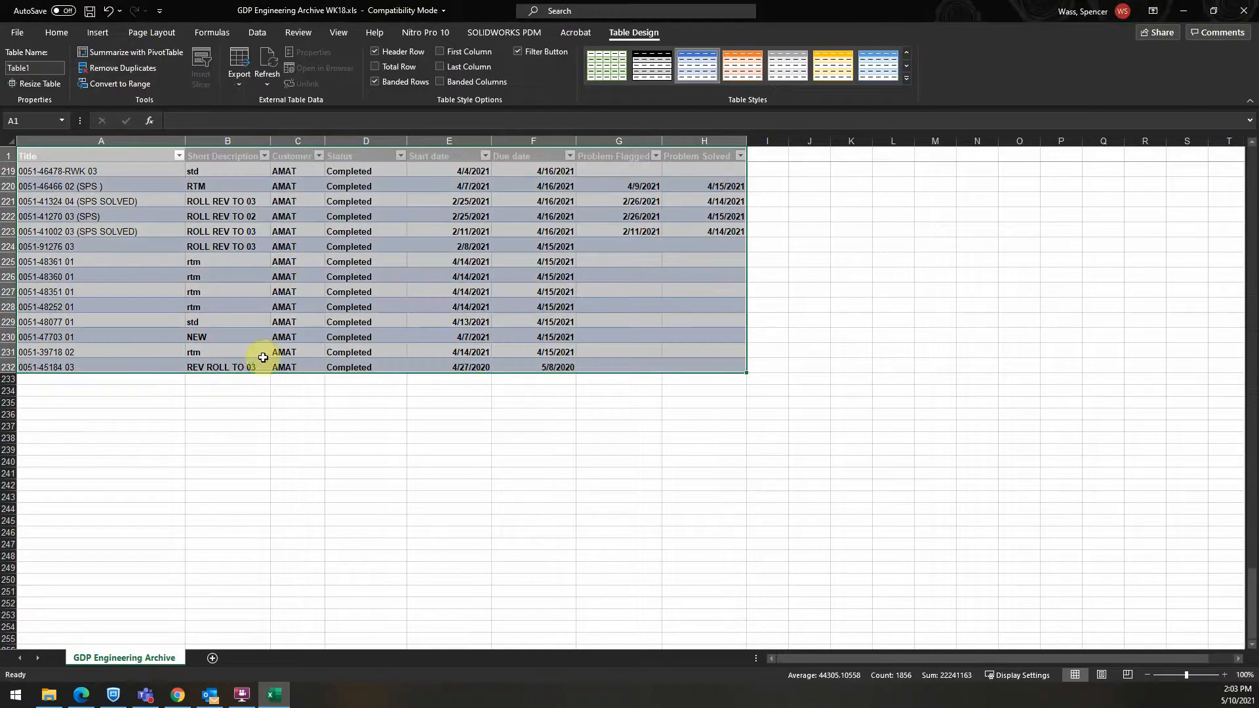
left_click(430, 473)
Step: Minimize the archive workbook and check the week 18 date range on the ENGR Report sheet of the weekly flash report
left_click(1184, 11)
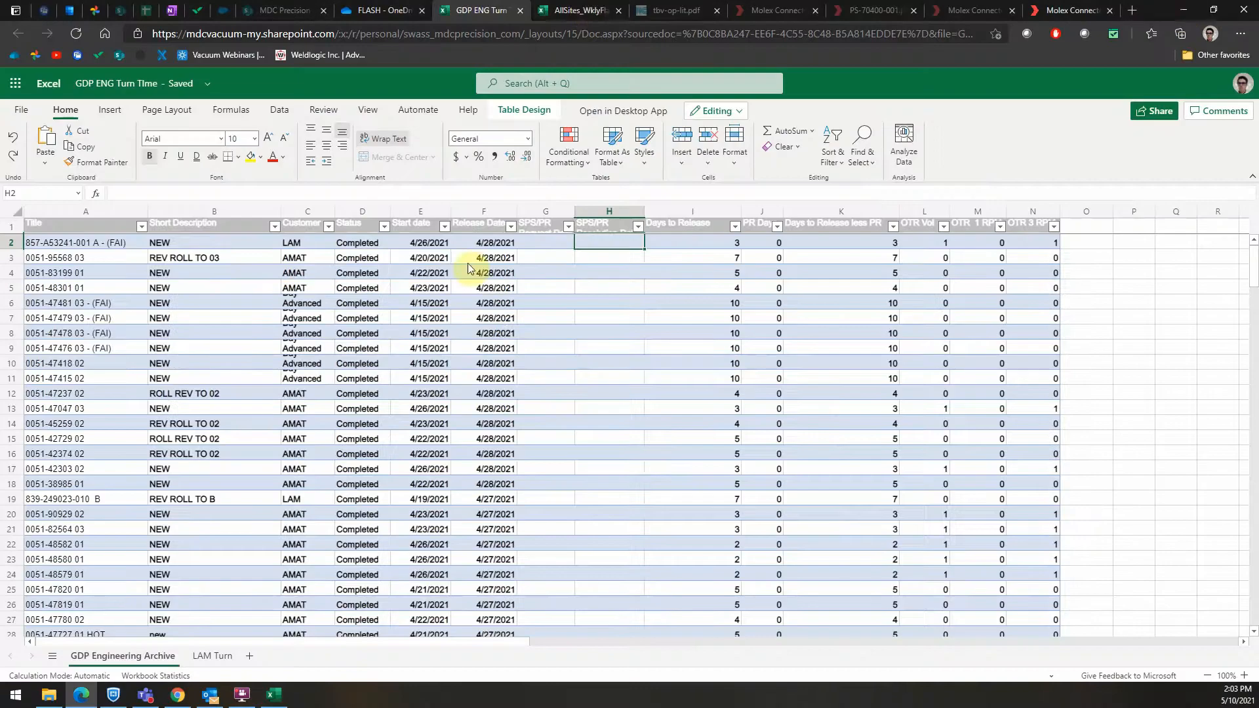
left_click(581, 10)
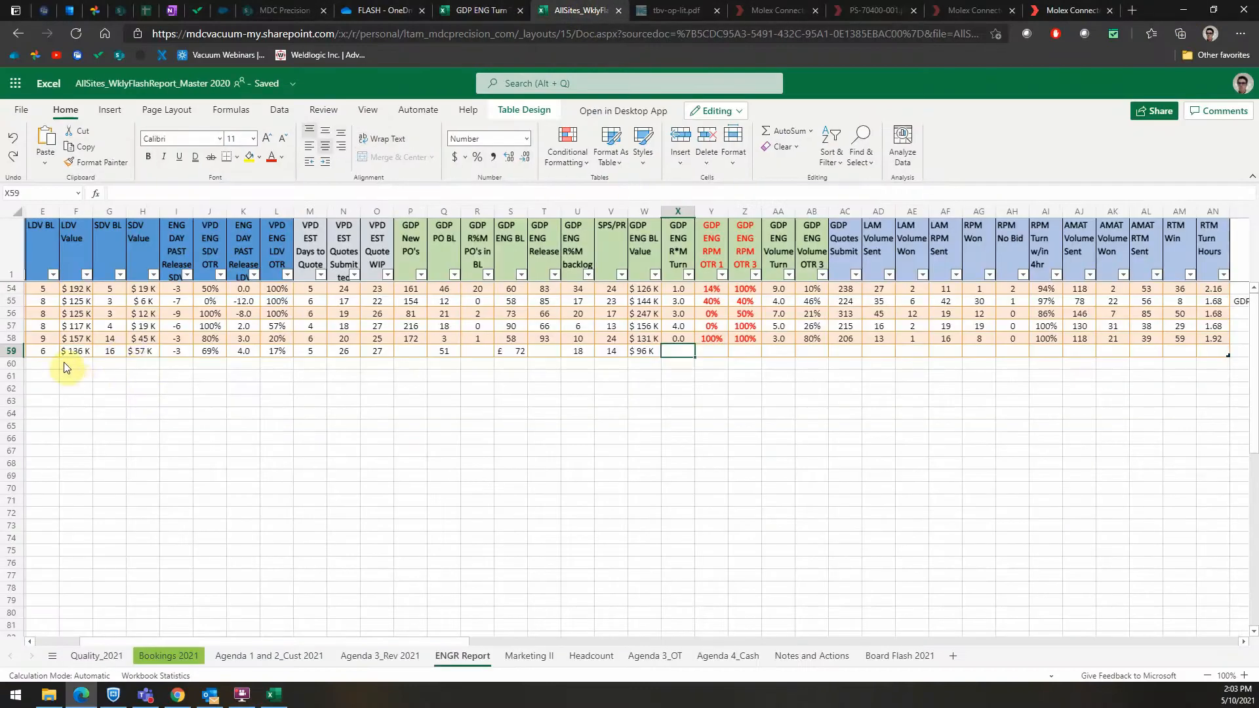
scroll(128, 357, "left", 2)
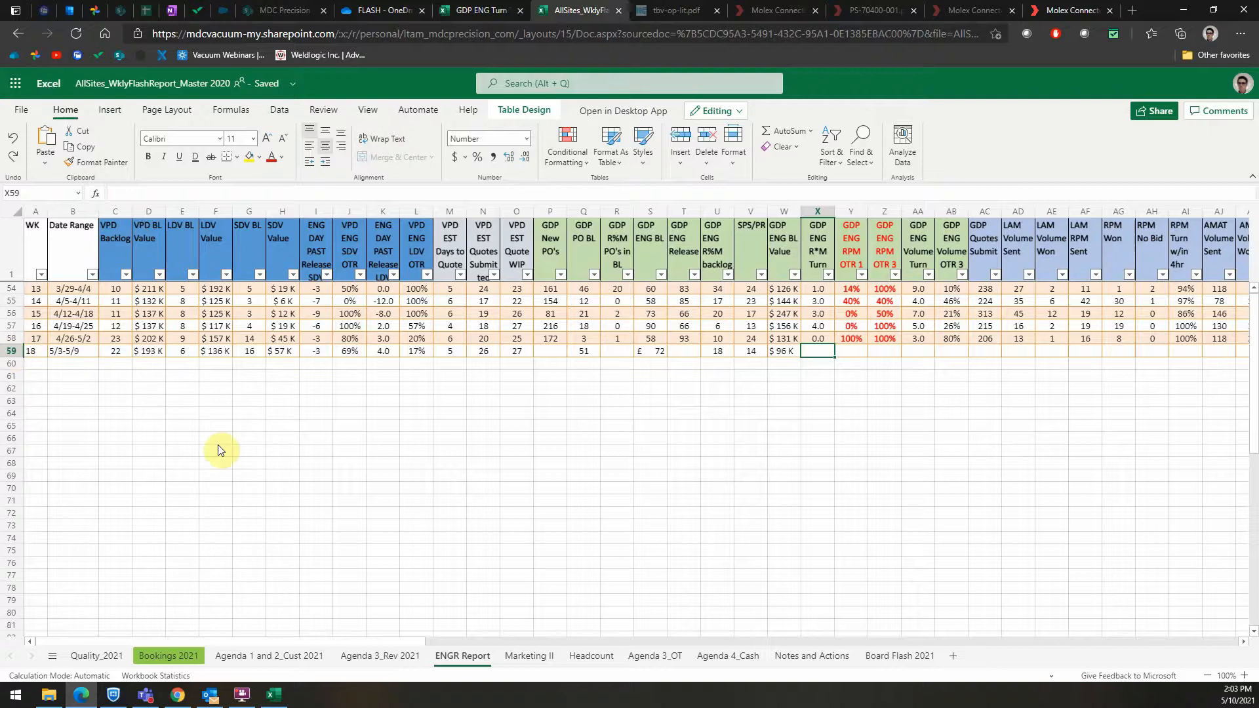
Step: Return to GDP Engineering Archive WK18.xls and filter the Due date column to May 03 through 07, 2021
left_click(276, 696)
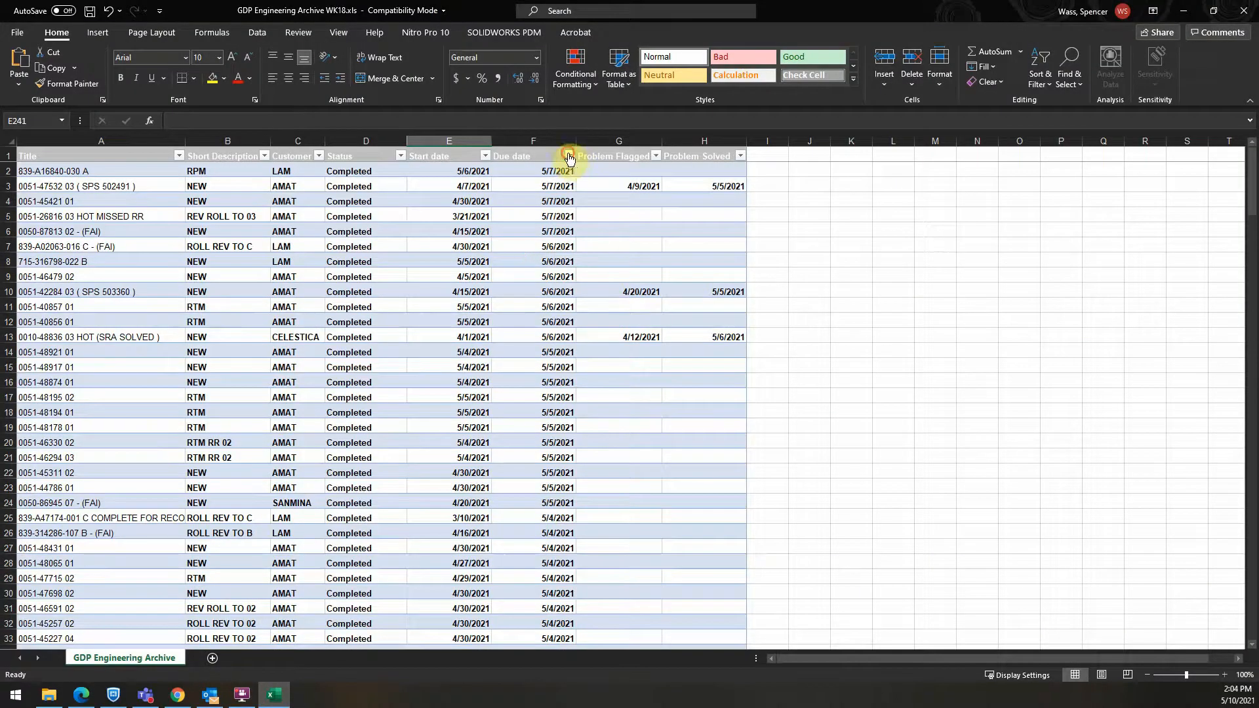
left_click(569, 156)
left_click(439, 312)
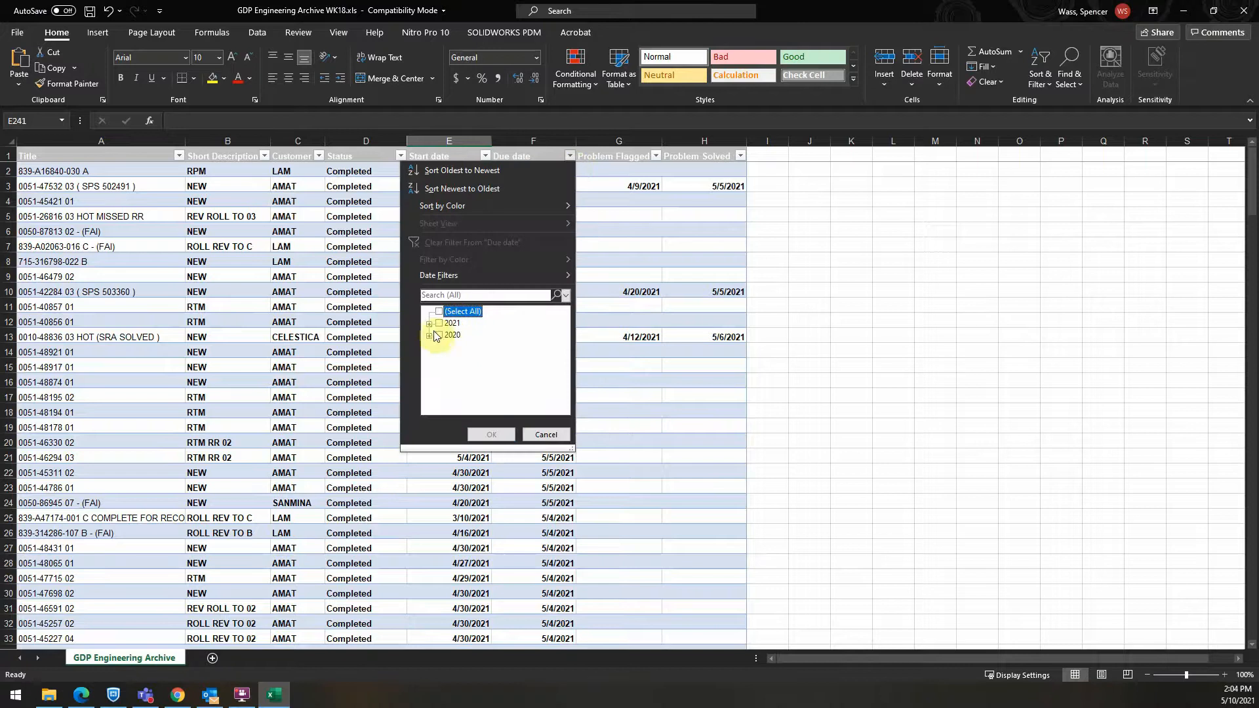
left_click(430, 324)
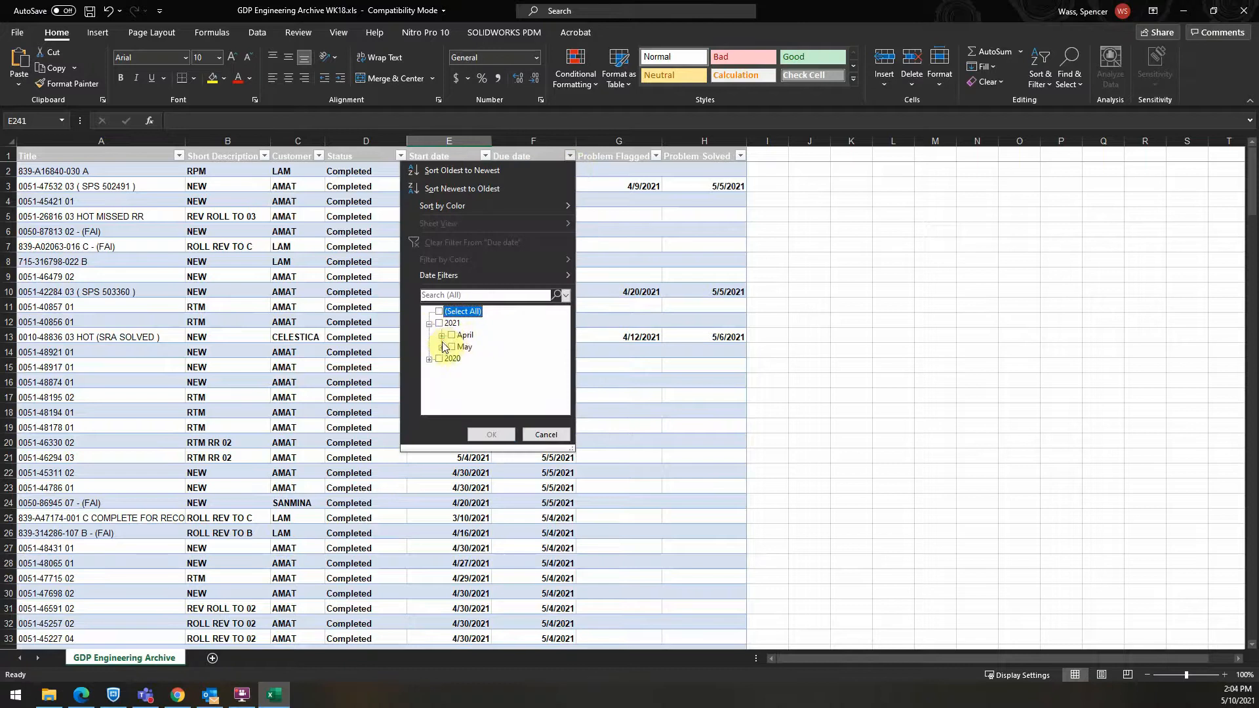
left_click(442, 348)
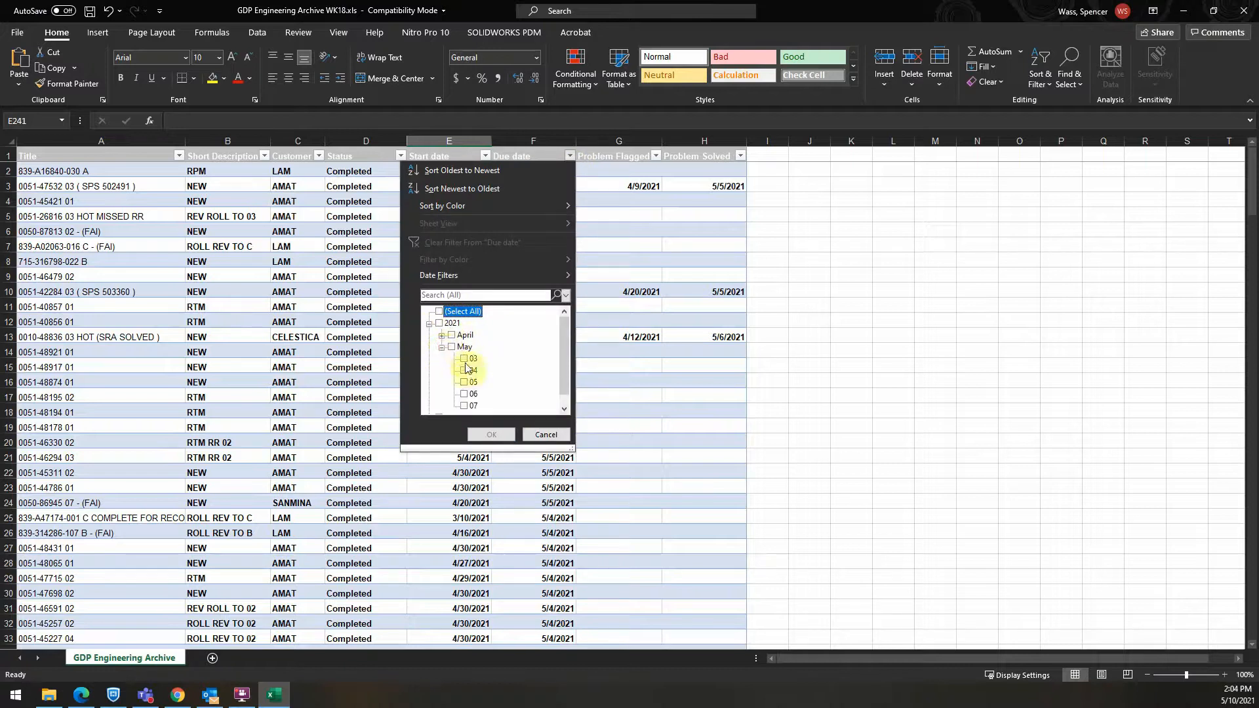
left_click(464, 359)
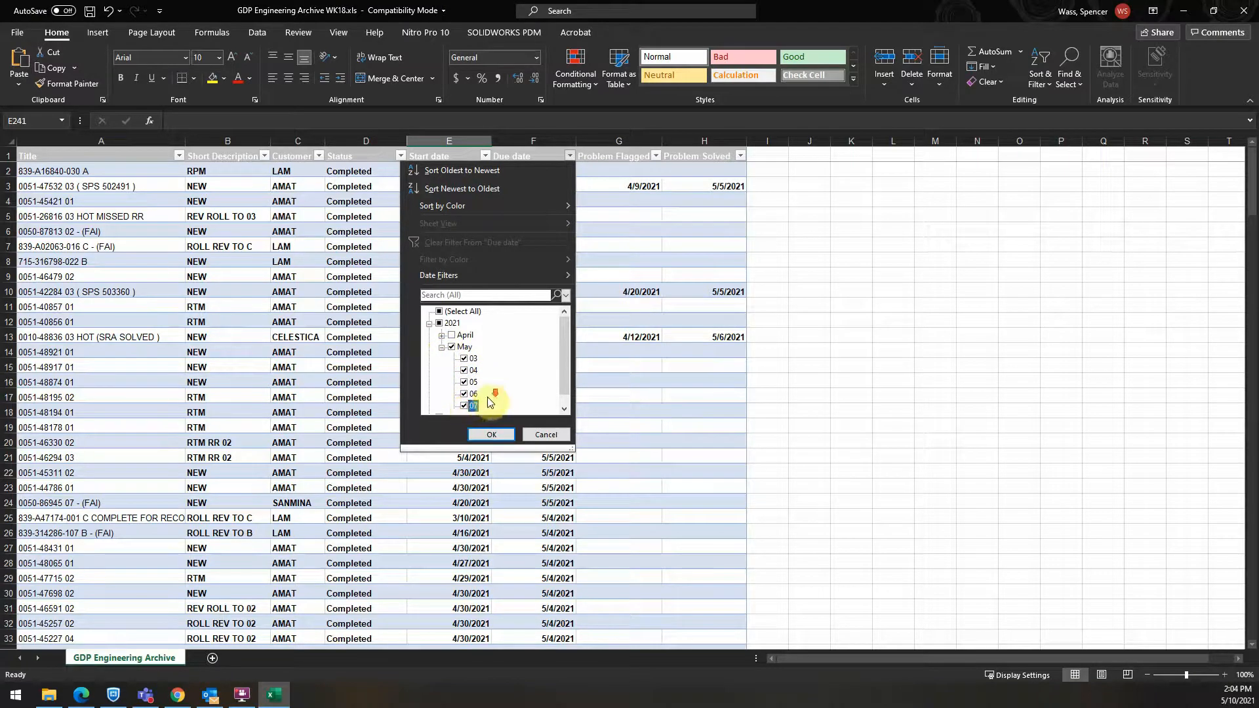
left_click(563, 407)
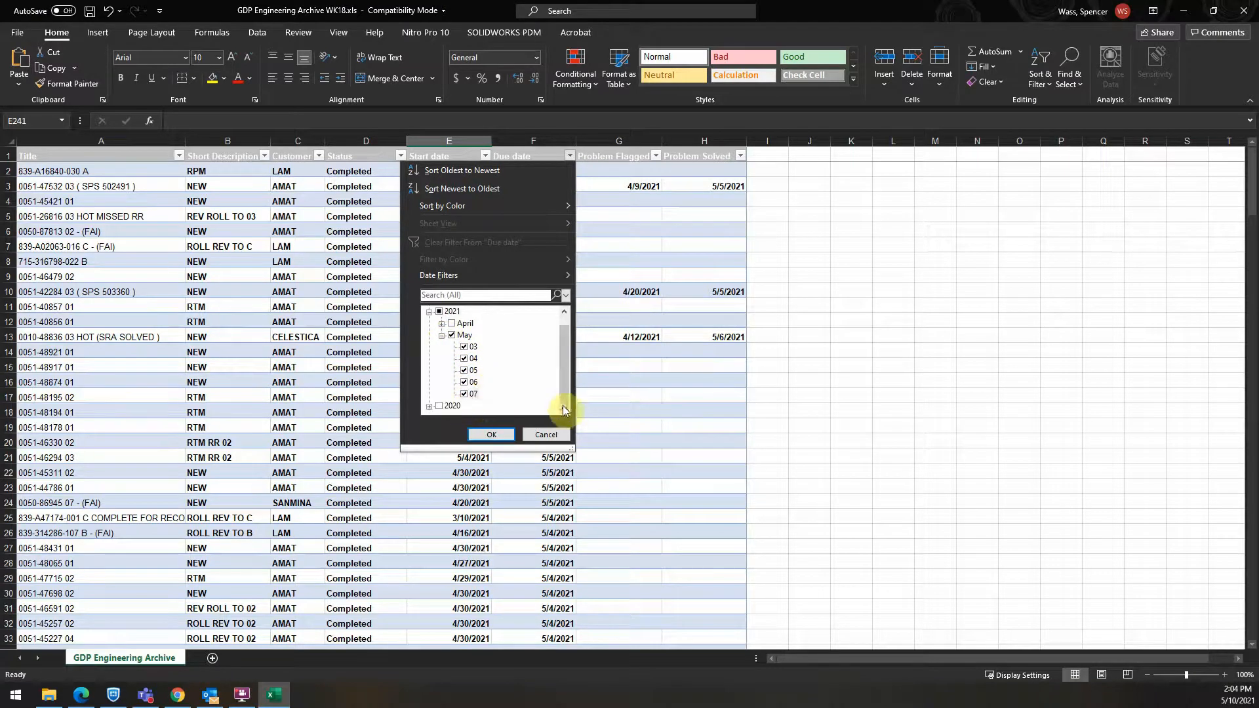
left_click(484, 433)
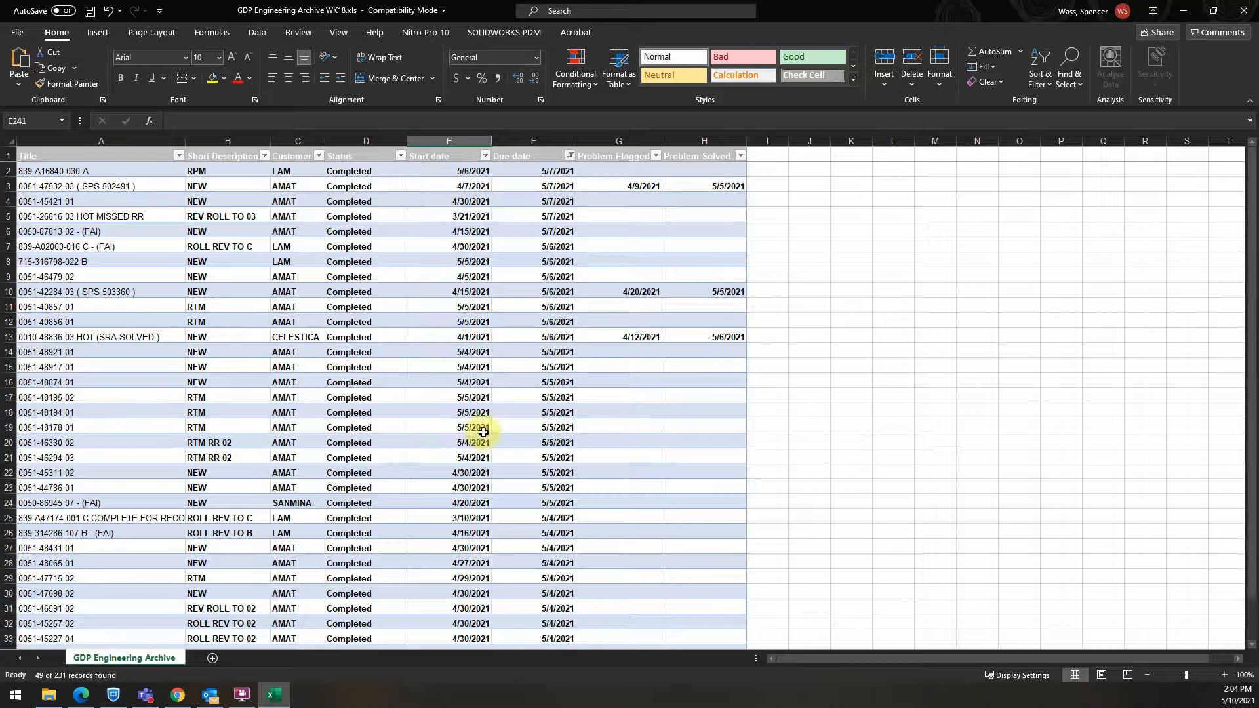
left_click(813, 305)
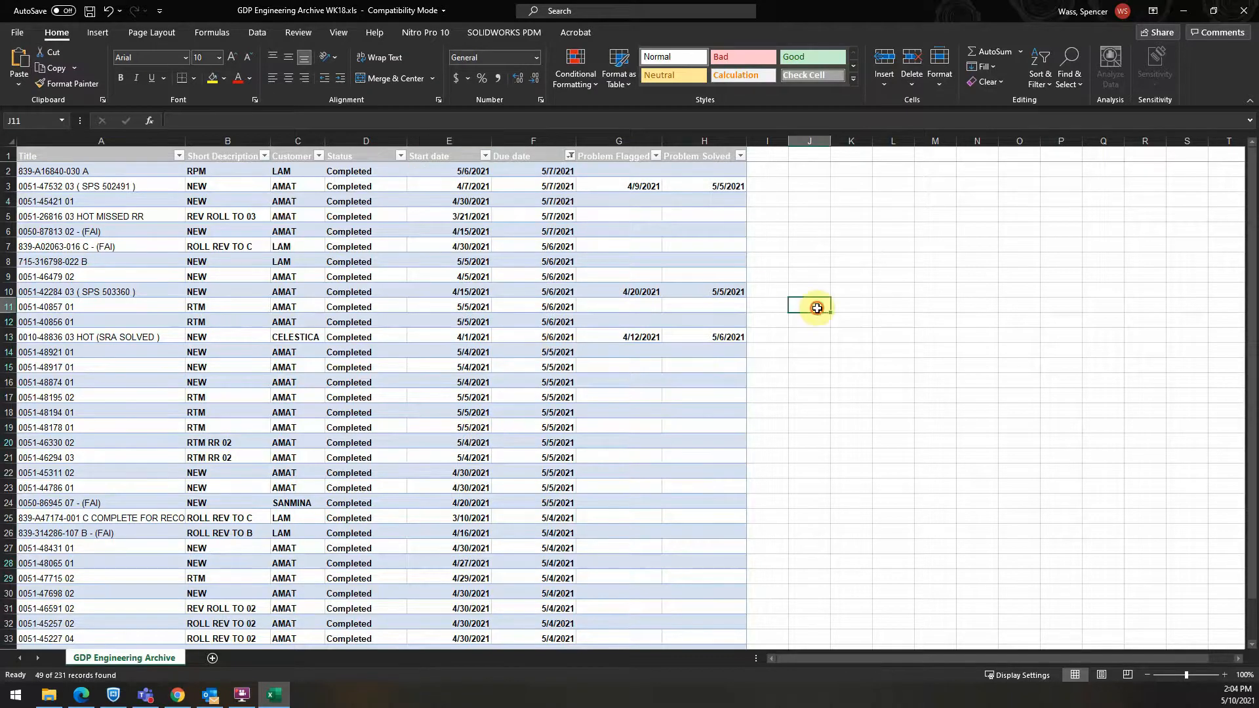
Step: Copy all the filtered data rows of the archive table, from row 2 down to its last row
left_click(176, 169)
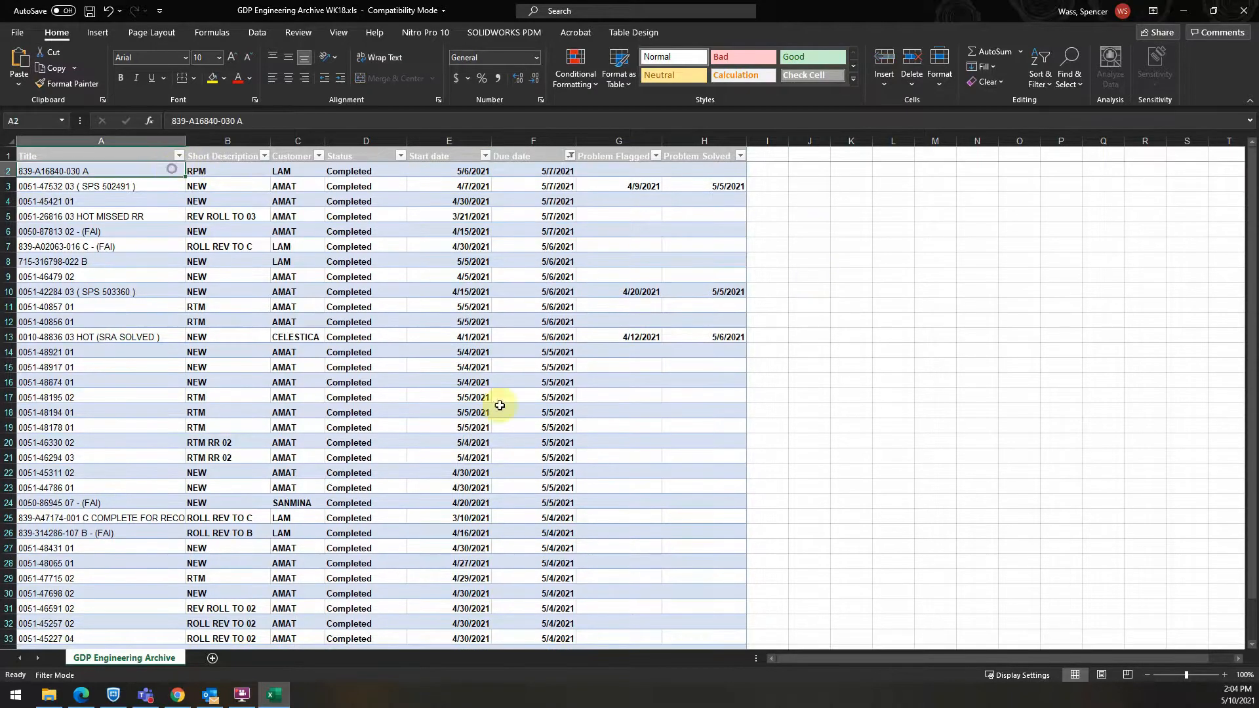
scroll(728, 506, "down", 7)
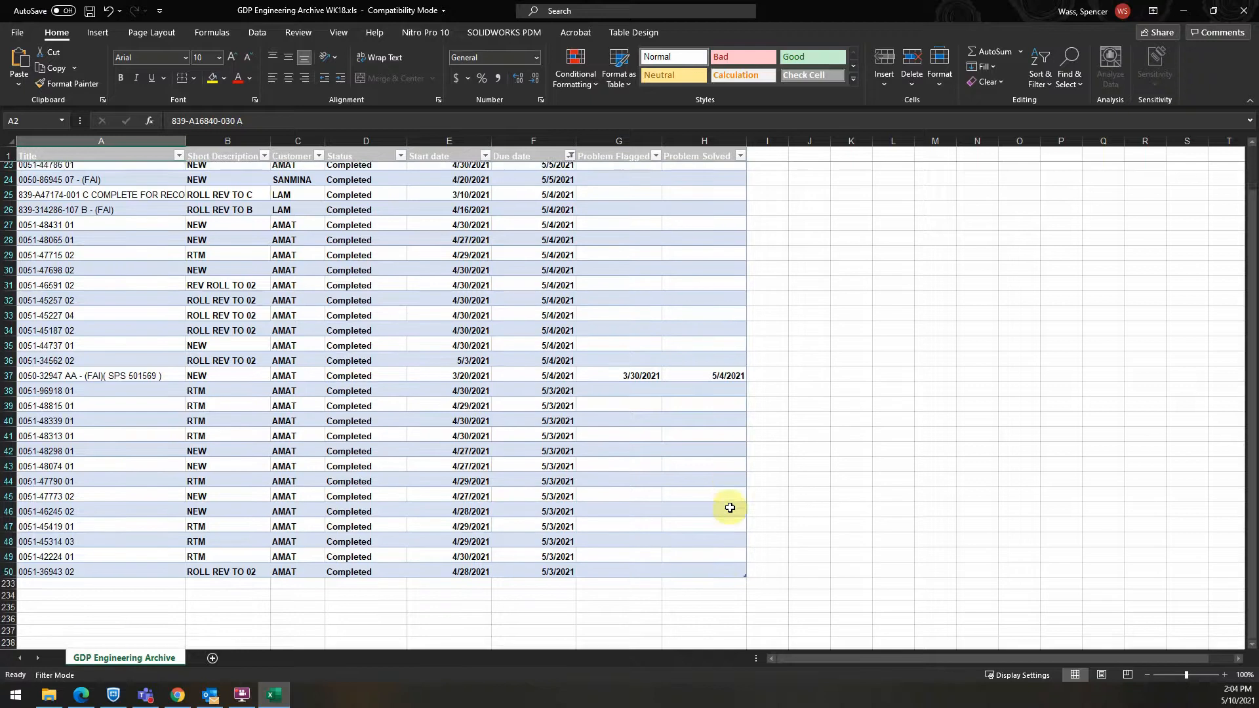
key("ctrl+a")
key("ctrl+c")
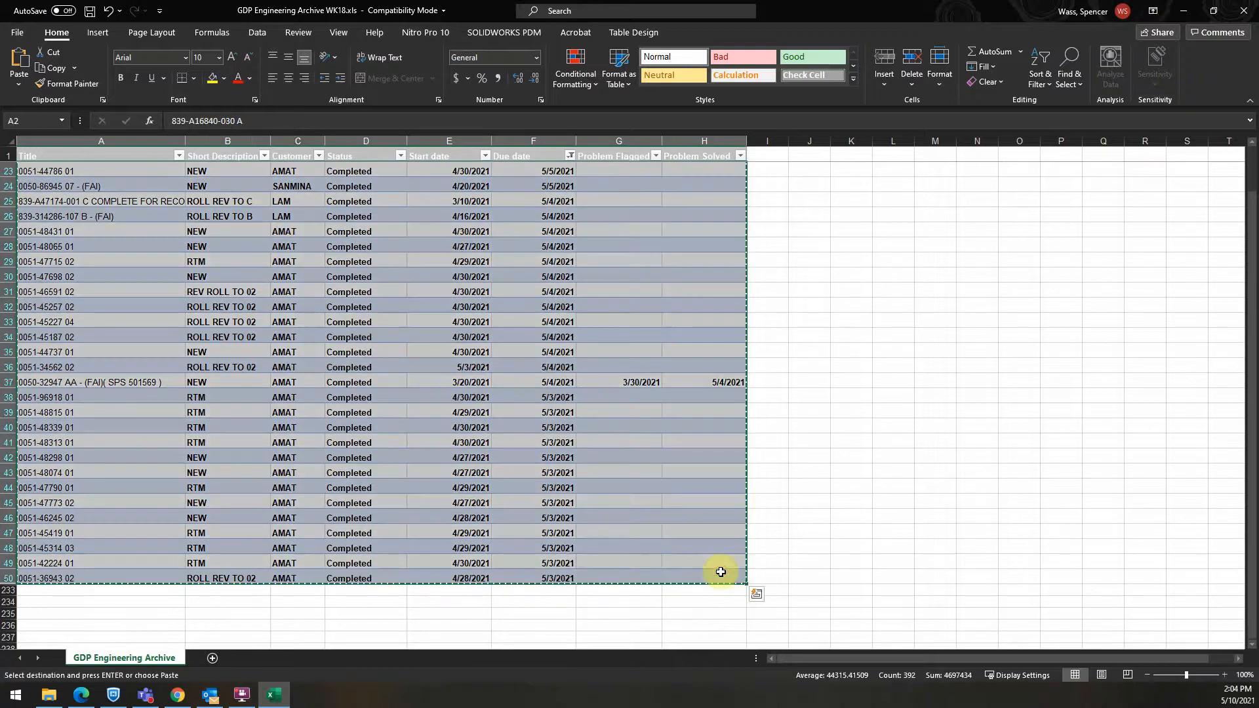
Step: Switch to the GDP ENG Turn Time workbook and paste the copied rows over the old data starting at A2
left_click(1183, 11)
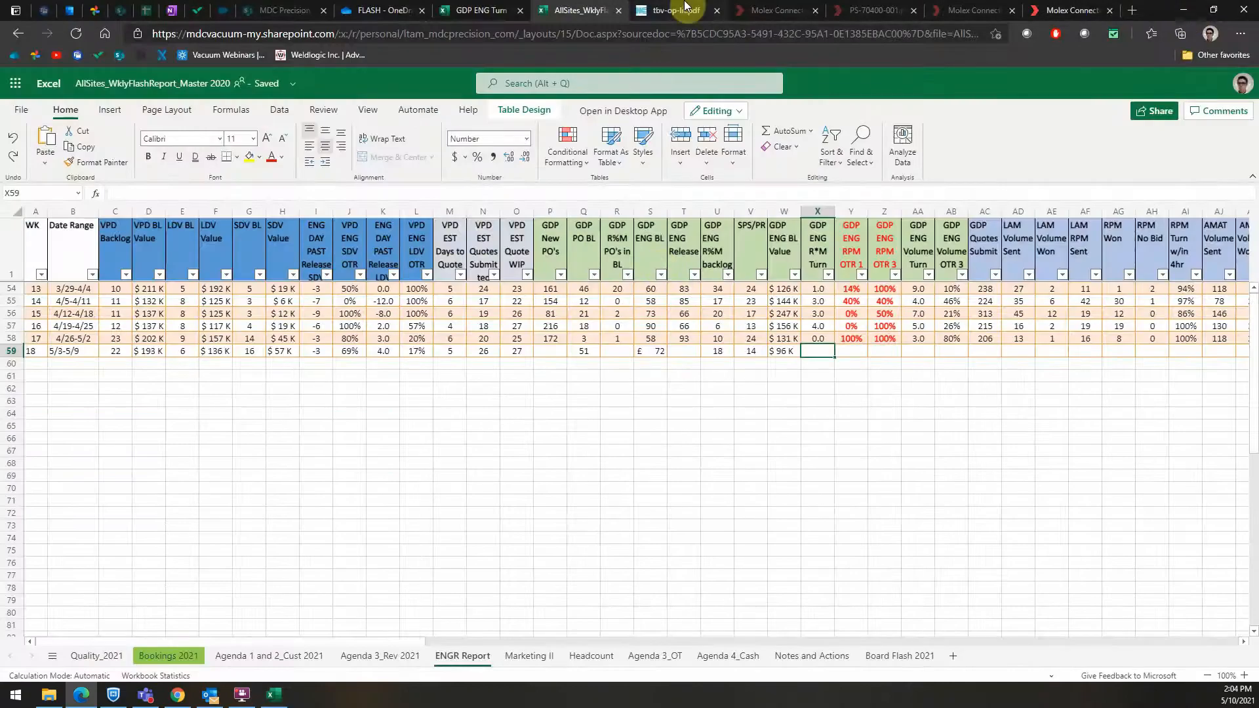
left_click(477, 7)
left_click(100, 244)
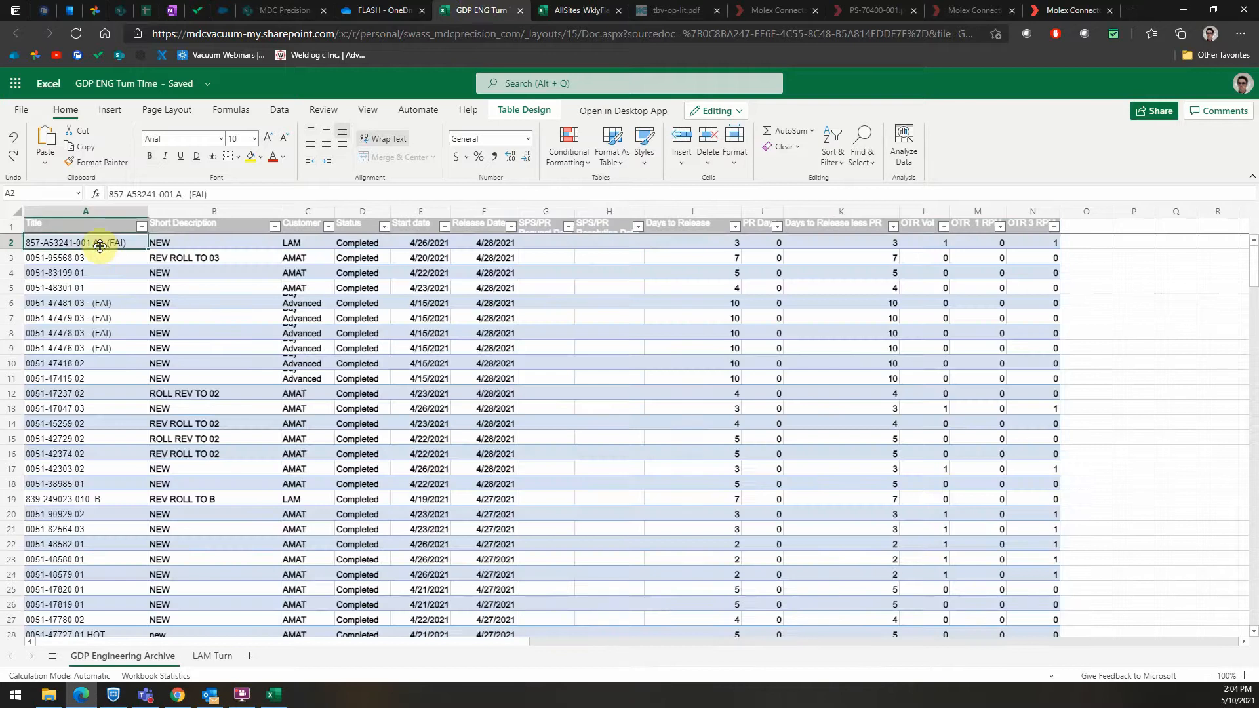
key("ctrl+v")
Step: Delete the leftover older rows 51 through 149 below the pasted data on the GDP Engineering Archive sheet
scroll(310, 403, "down", 6)
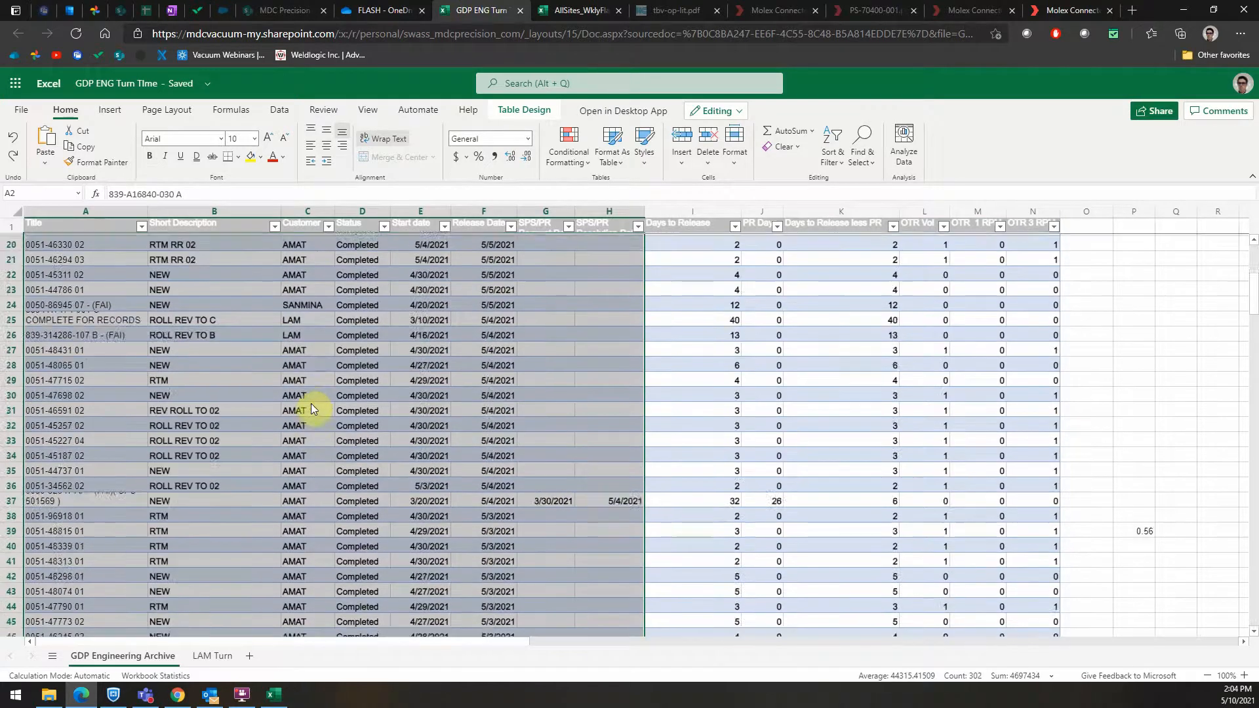
scroll(311, 404, "down", 8)
left_click(11, 365)
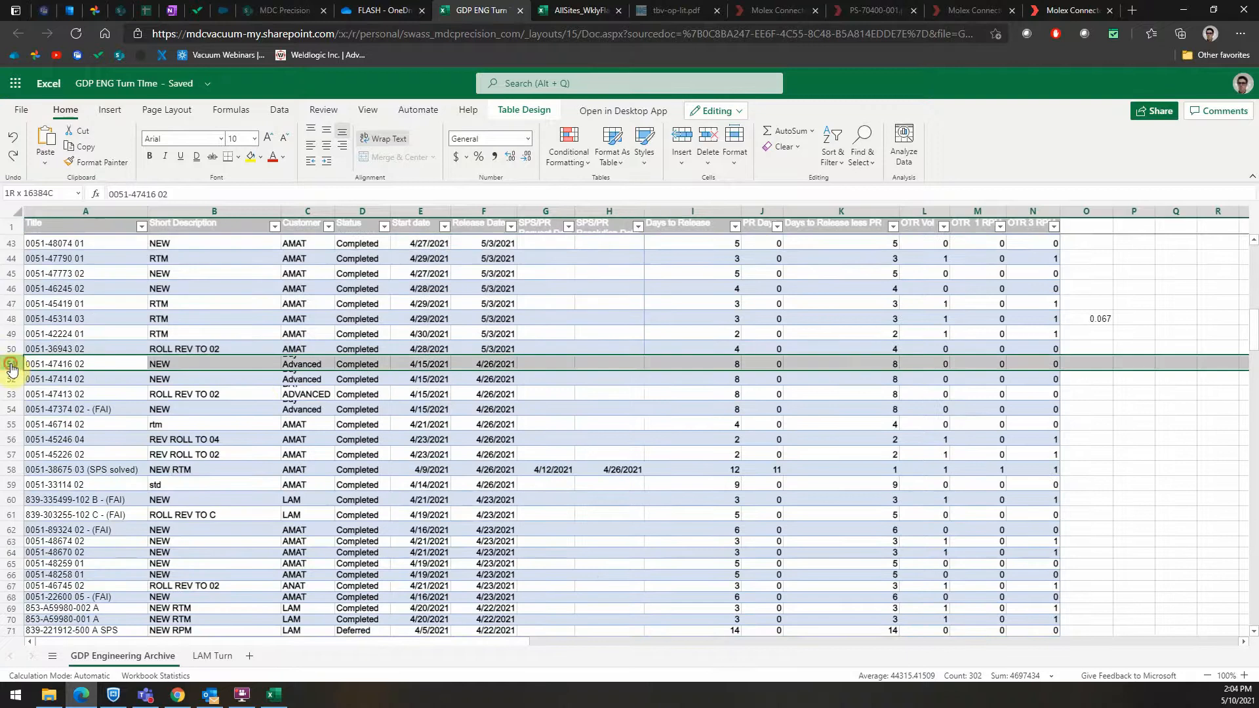
scroll(131, 483, "down", 17)
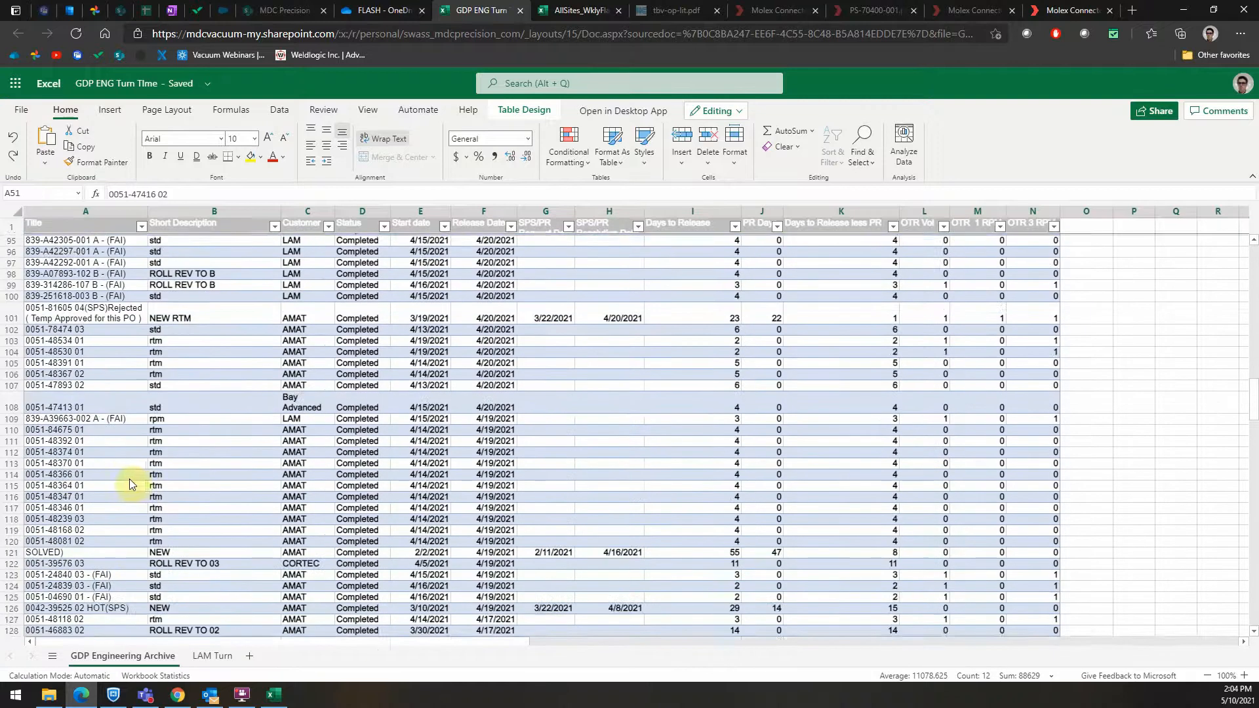
scroll(129, 484, "down", 15)
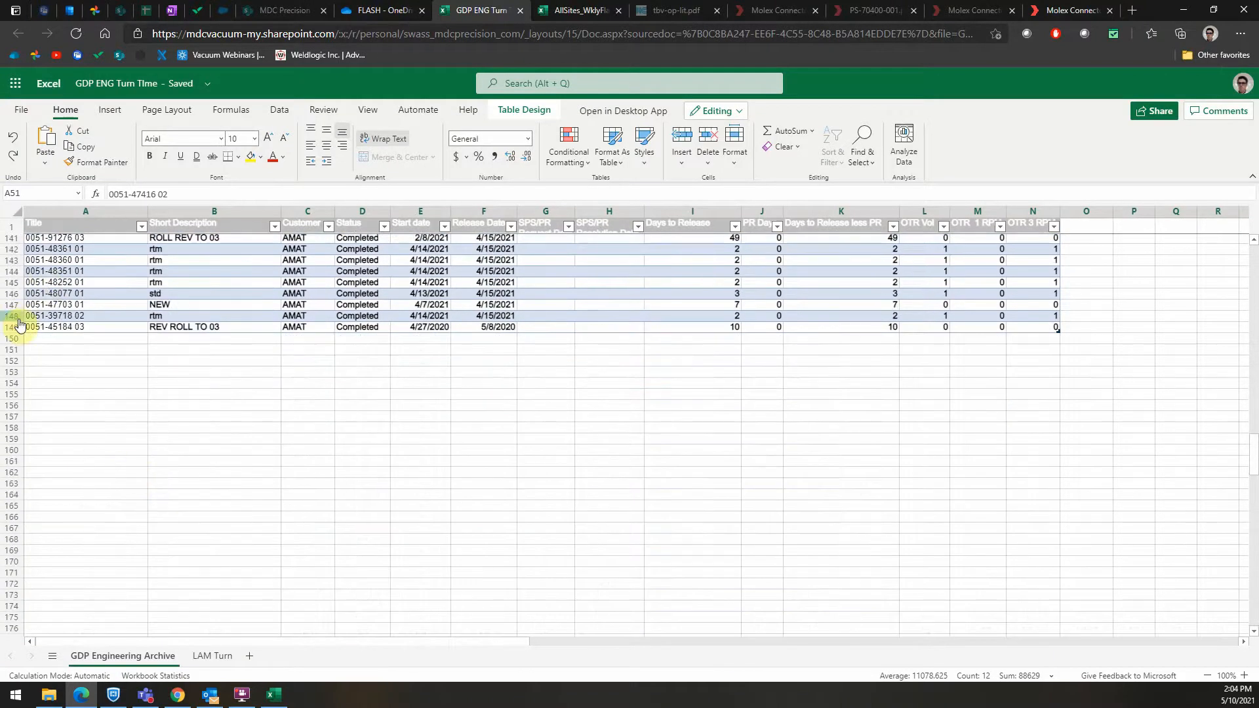
left_click(13, 327, "shift")
right_click(13, 327)
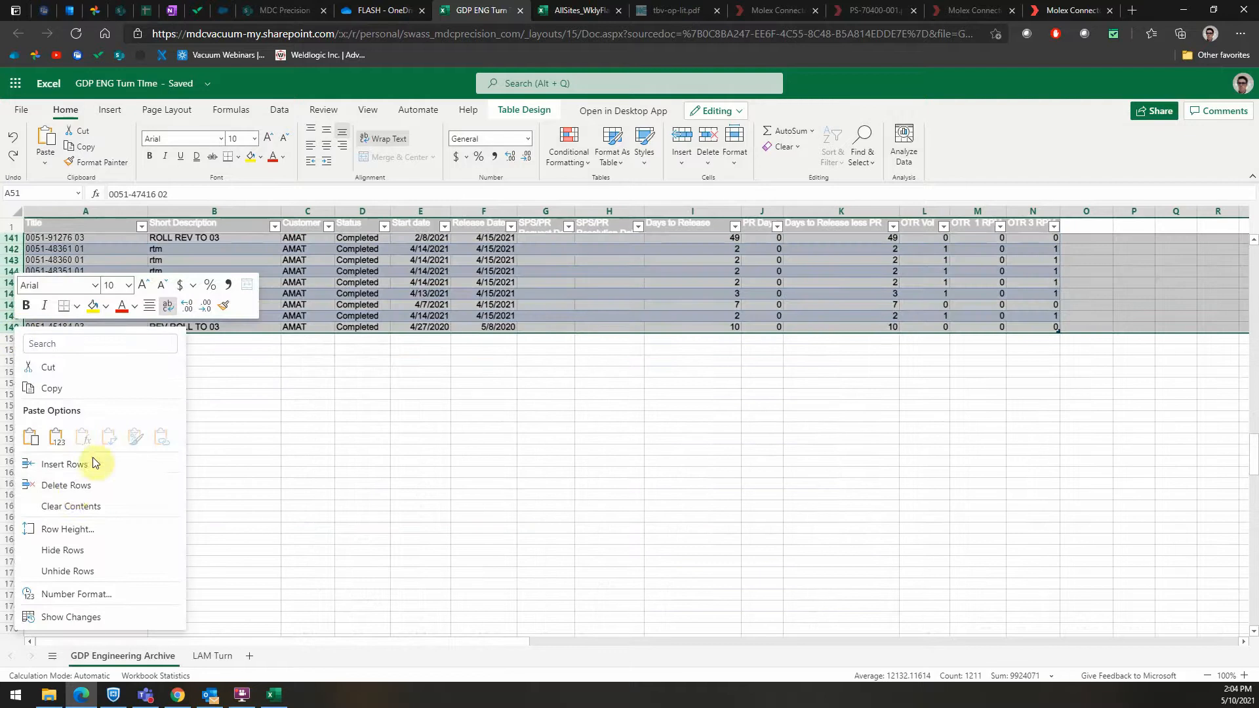
left_click(69, 485)
left_click(611, 391)
scroll(612, 391, "up", 20)
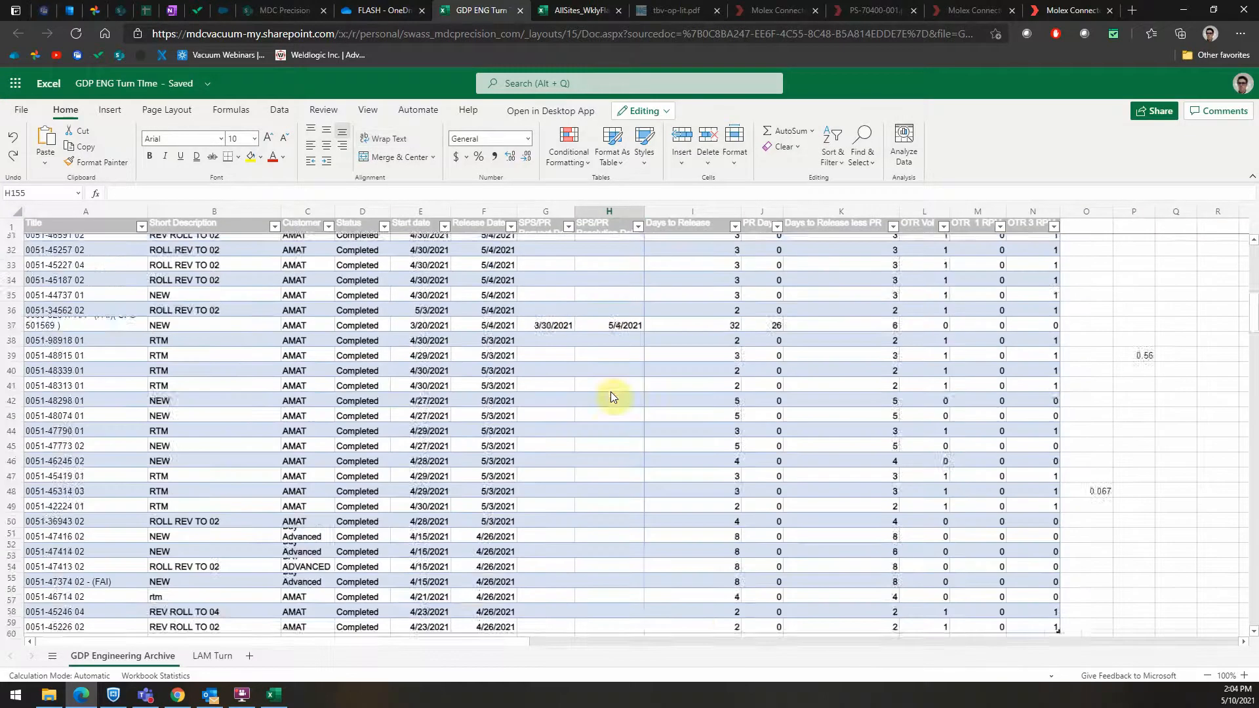
Step: Filter the Short Description column of the turn time table to RPM, RTM and RTM RR 02 only
left_click(554, 9)
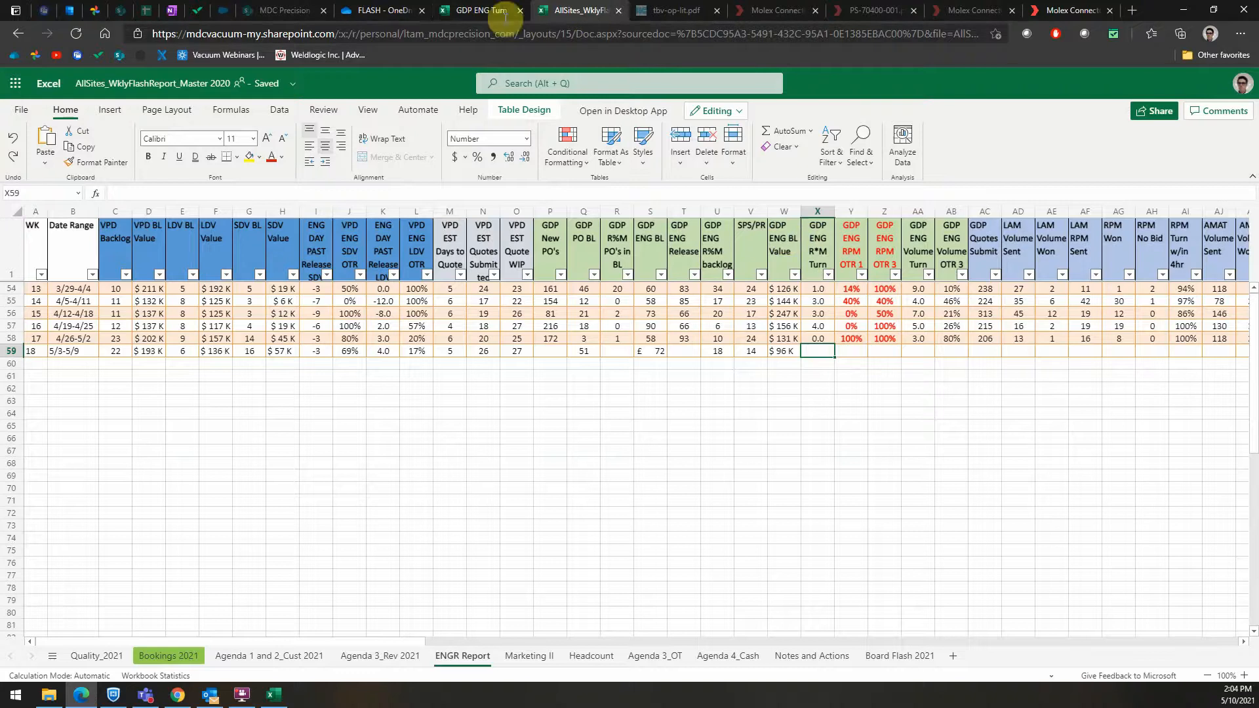
left_click(479, 10)
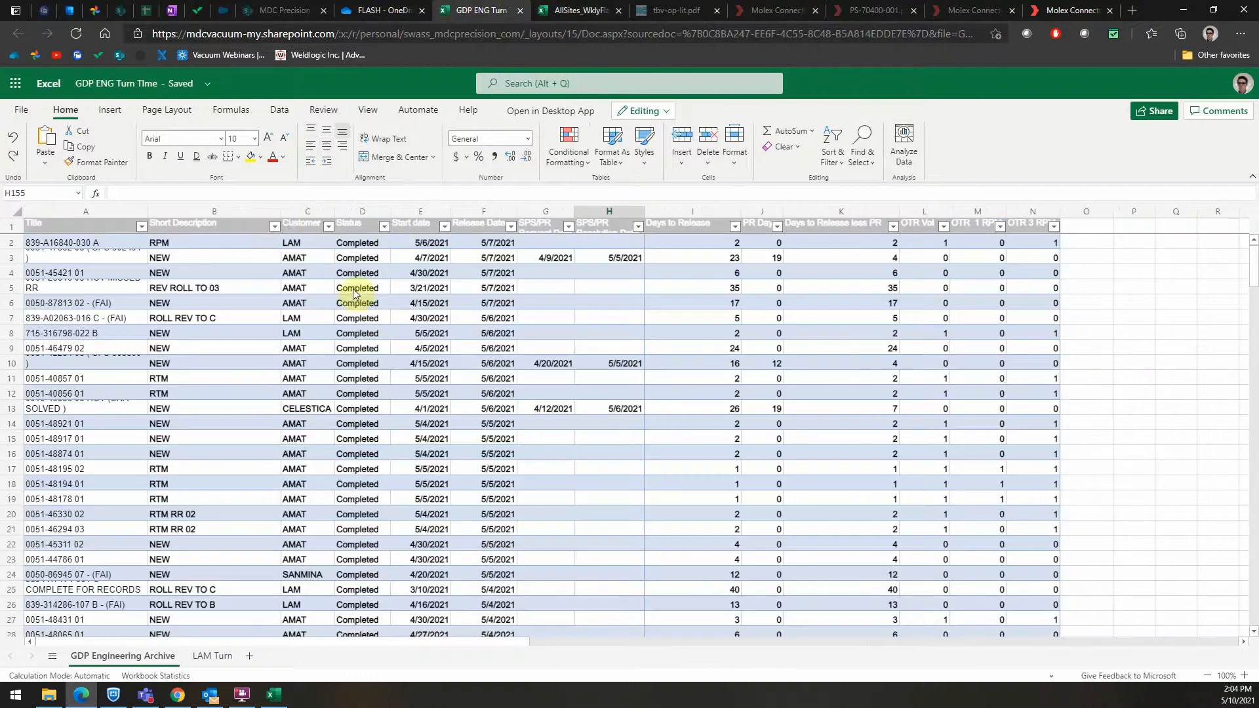
left_click(275, 227)
left_click(312, 378)
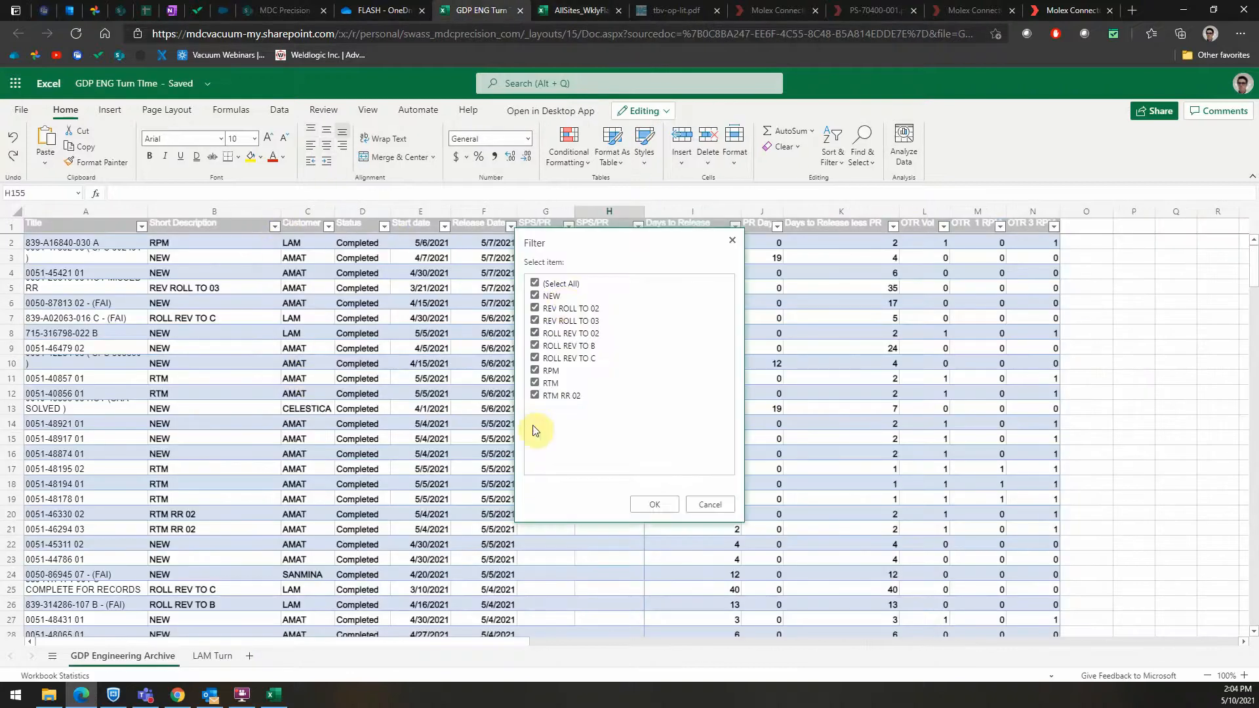
left_click(556, 286)
left_click(549, 371)
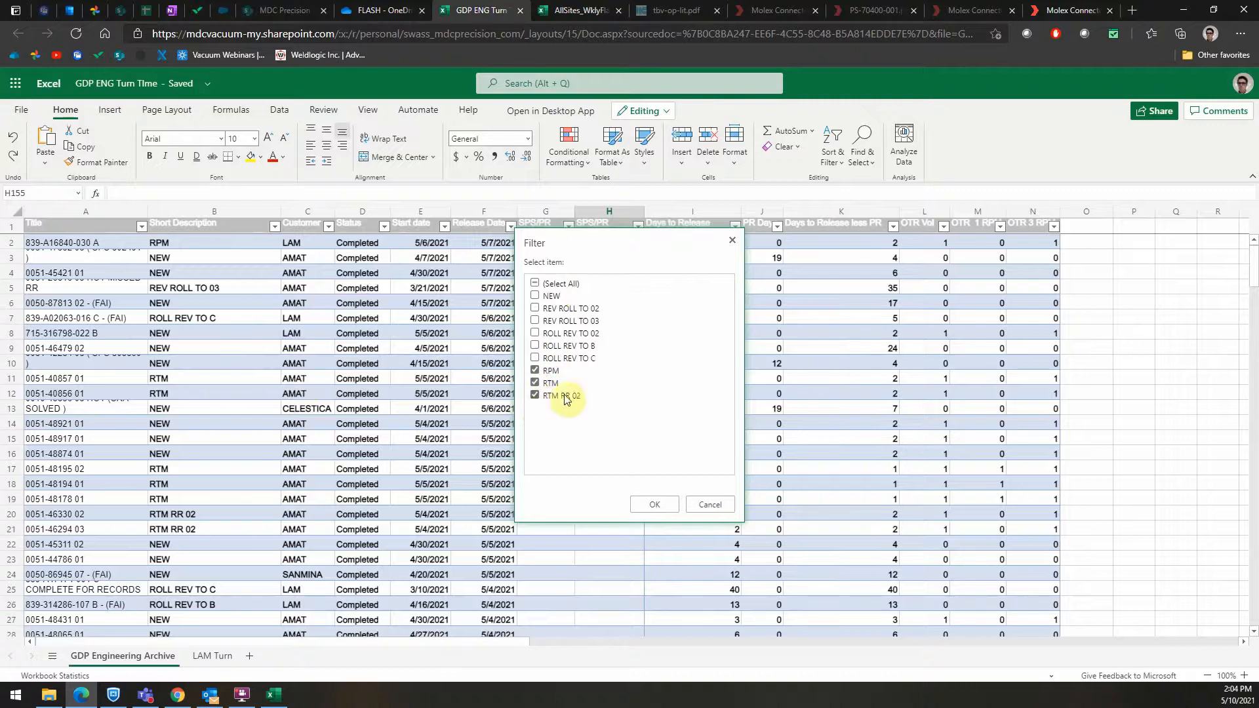
left_click(659, 504)
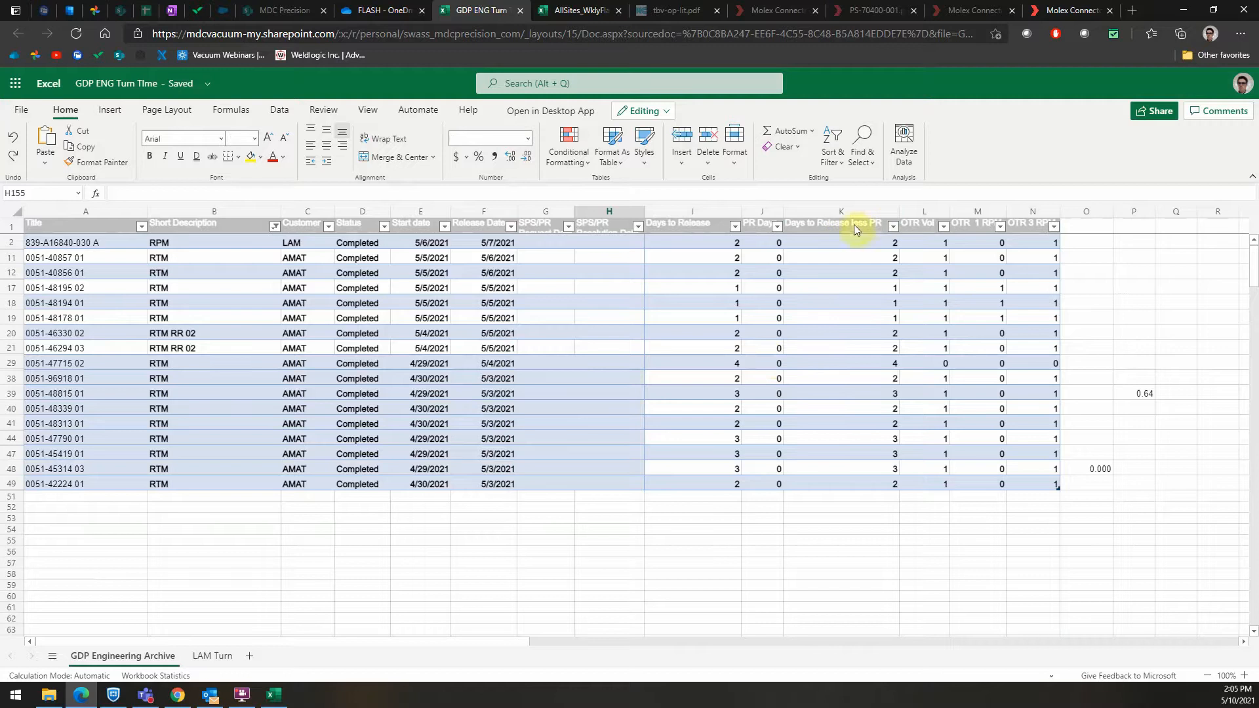
Step: Average the filtered Days to Release less PR values and enter 2 as week 18's GDP ENG R*M Turn in the flash report
left_click(856, 246)
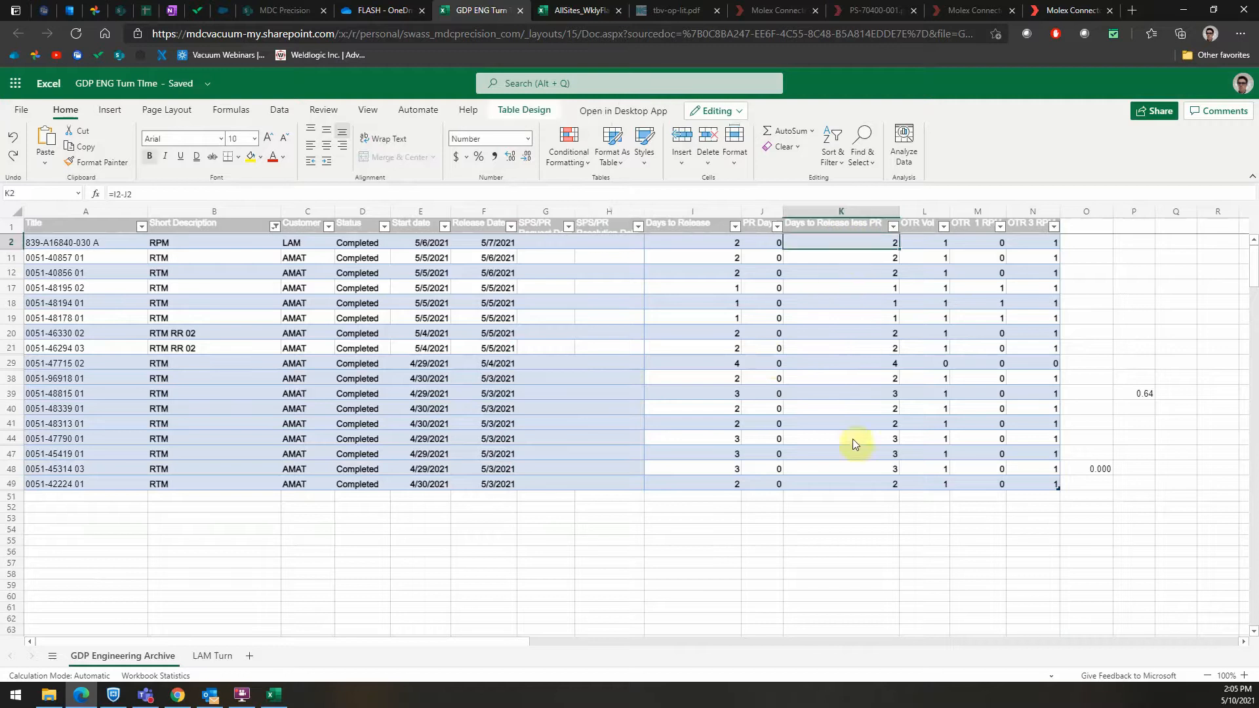
left_click(835, 483, "shift")
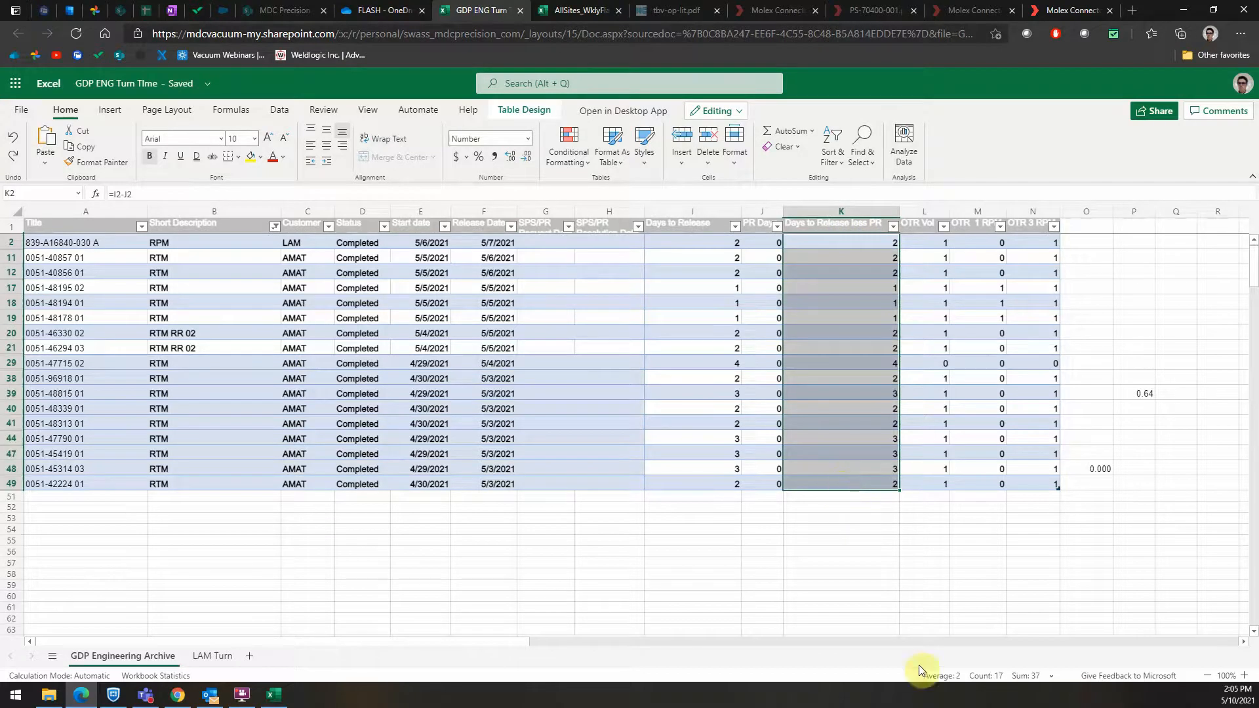
left_click(577, 9)
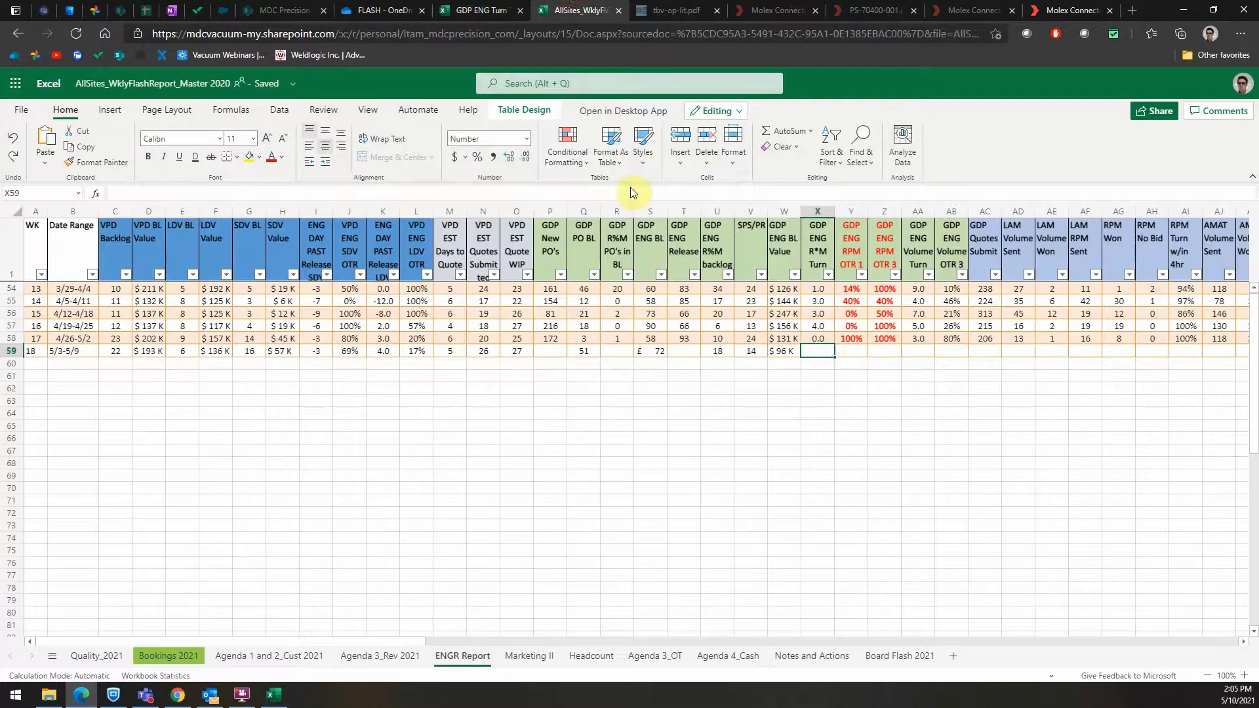
type("2")
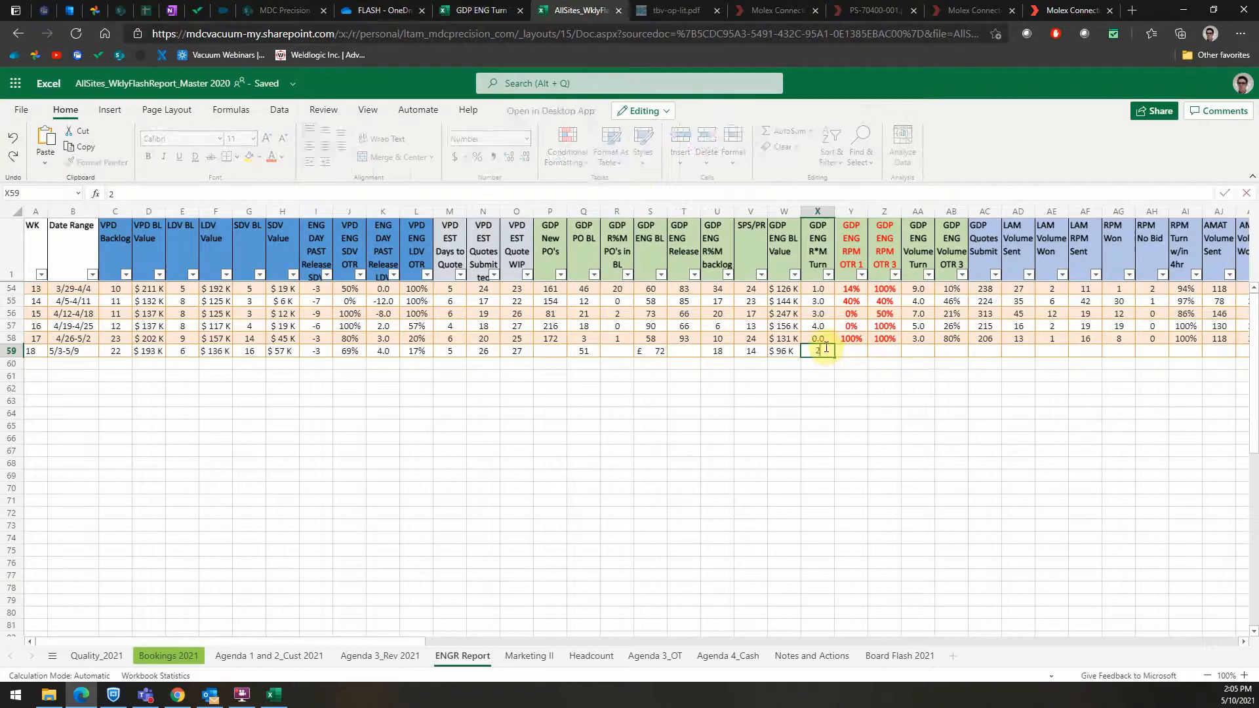
key("Tab")
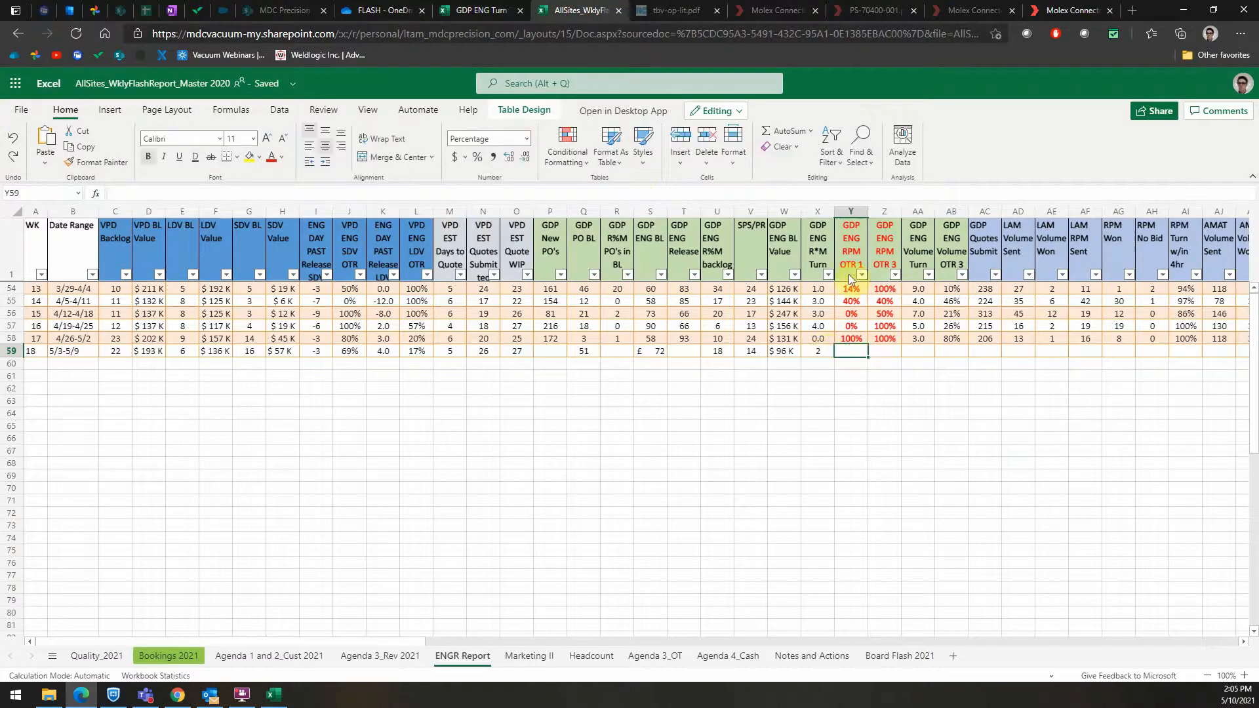
Step: Back in GDP ENG Turn Time, clear the Short Description filter and filter the Customer column to LAM to examine the RPM row
left_click(460, 10)
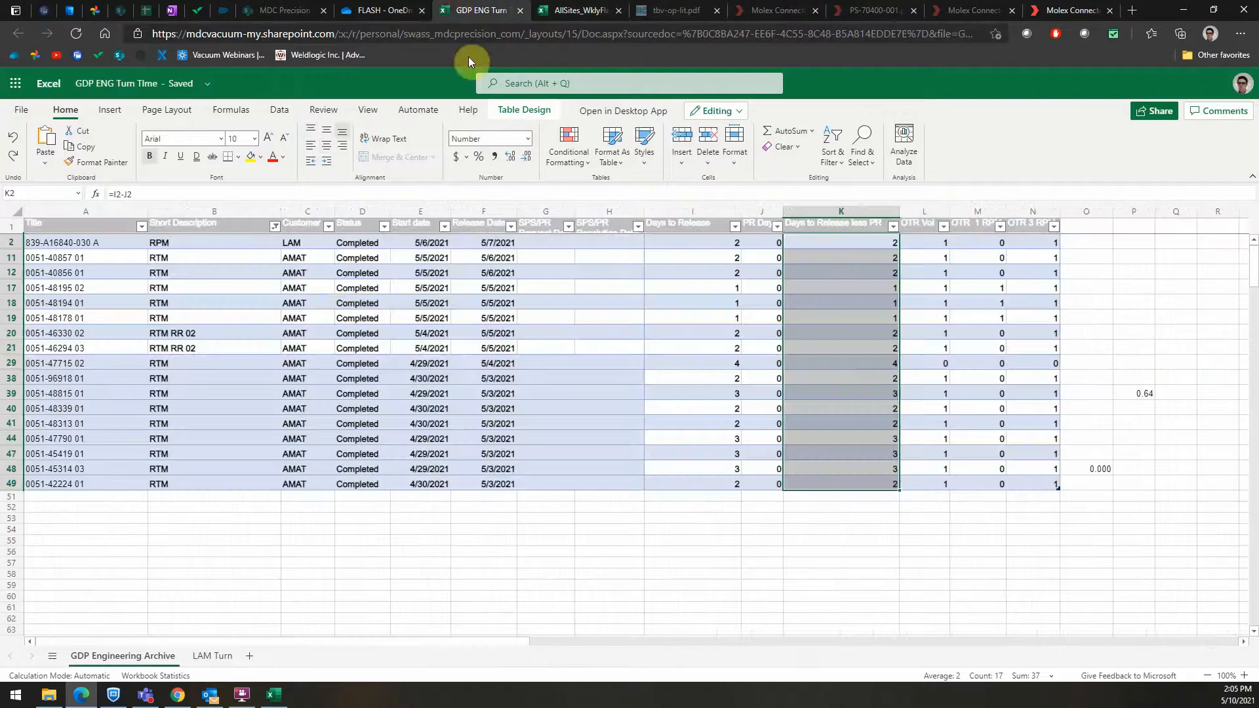
left_click(274, 227)
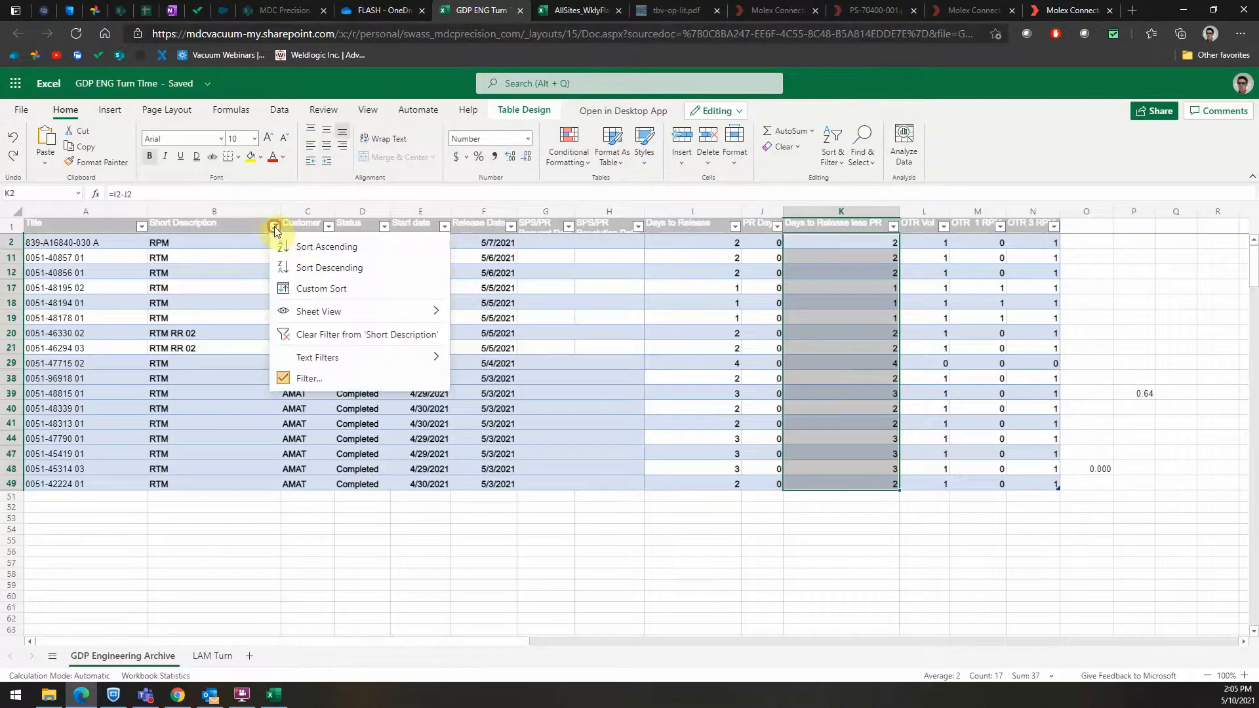
left_click(322, 334)
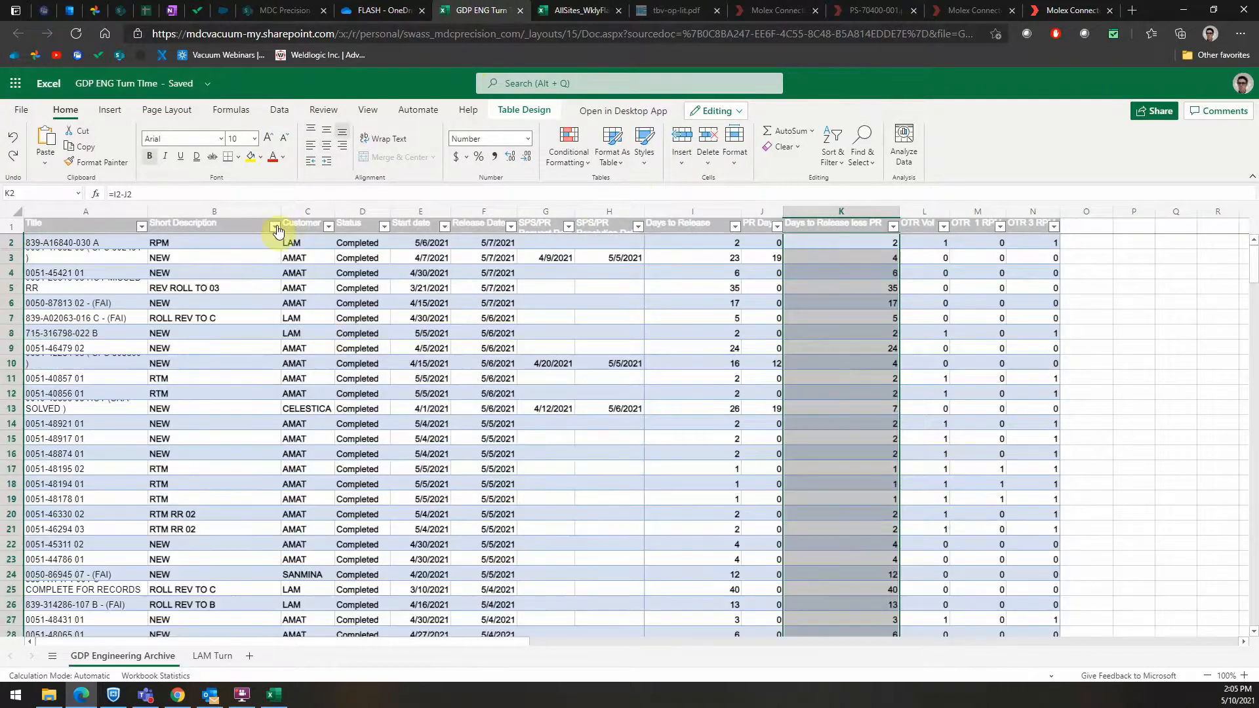
left_click(329, 227)
left_click(372, 376)
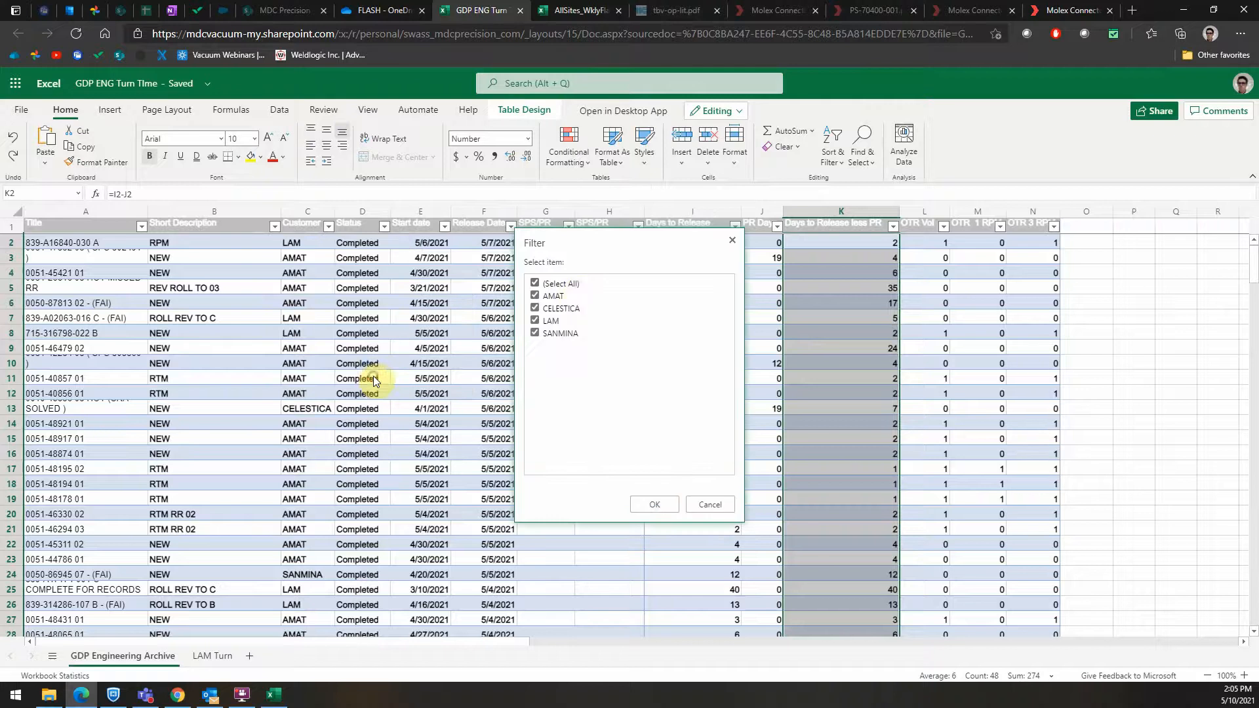
left_click(557, 284)
left_click(551, 320)
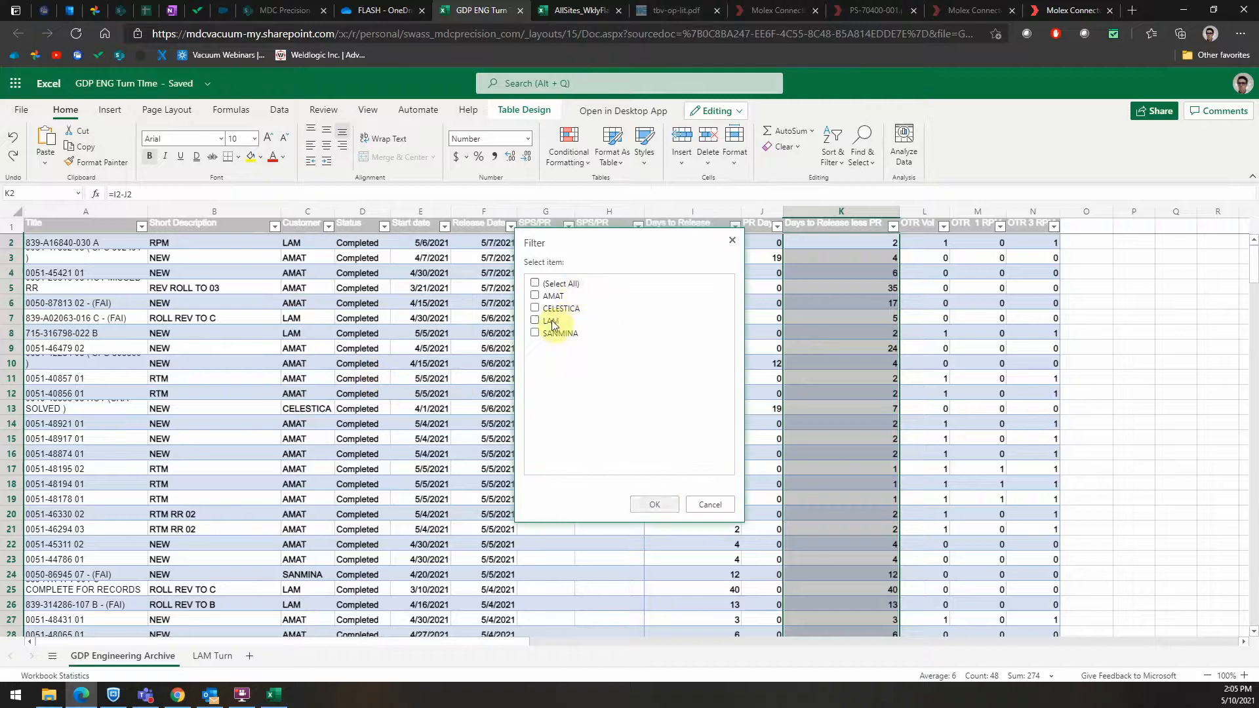
left_click(640, 503)
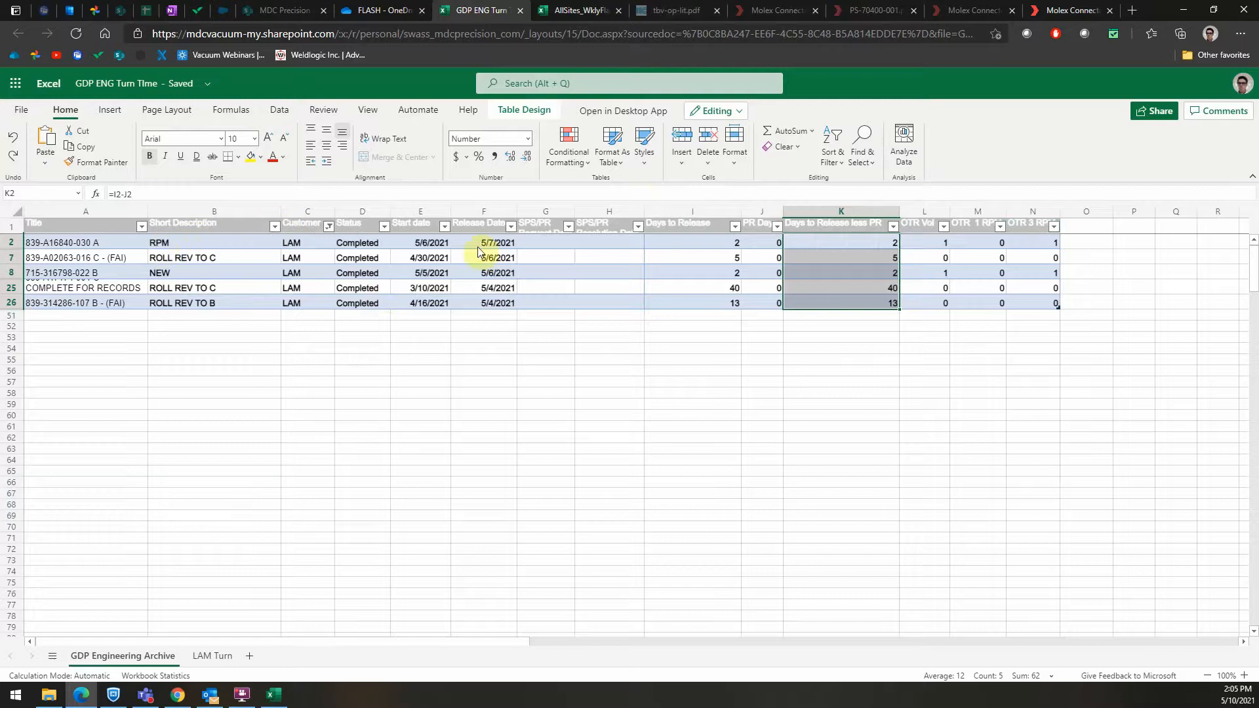
left_click(862, 243)
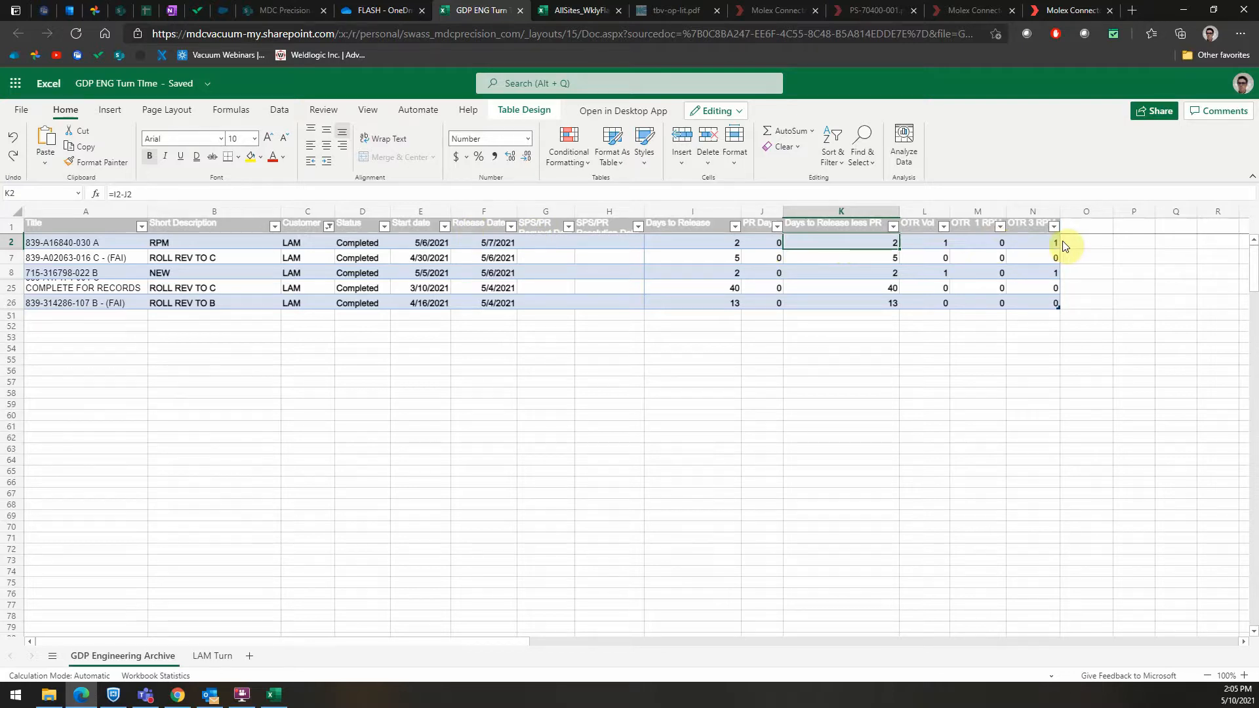
Step: Enter 0% for GDP ENG RPM OTR 1 and 100% for OTR 3 in the flash report's week 18 row
left_click(593, 11)
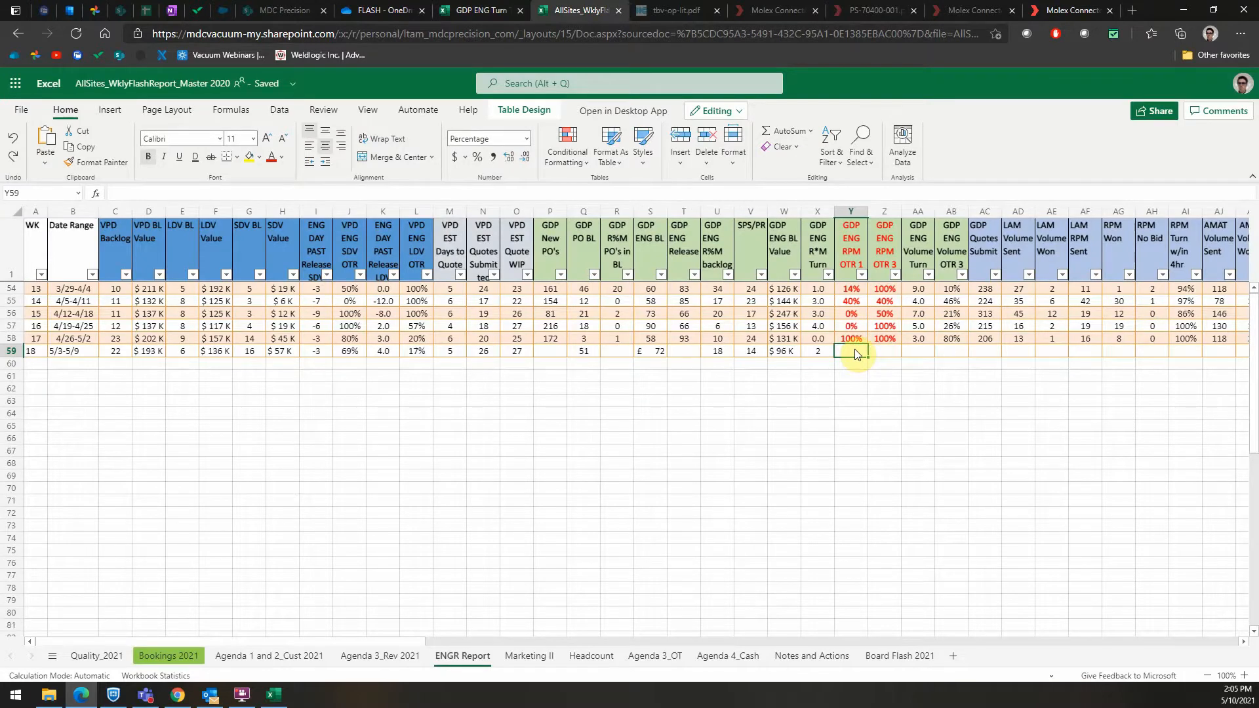
type("0")
key("Tab")
type("100")
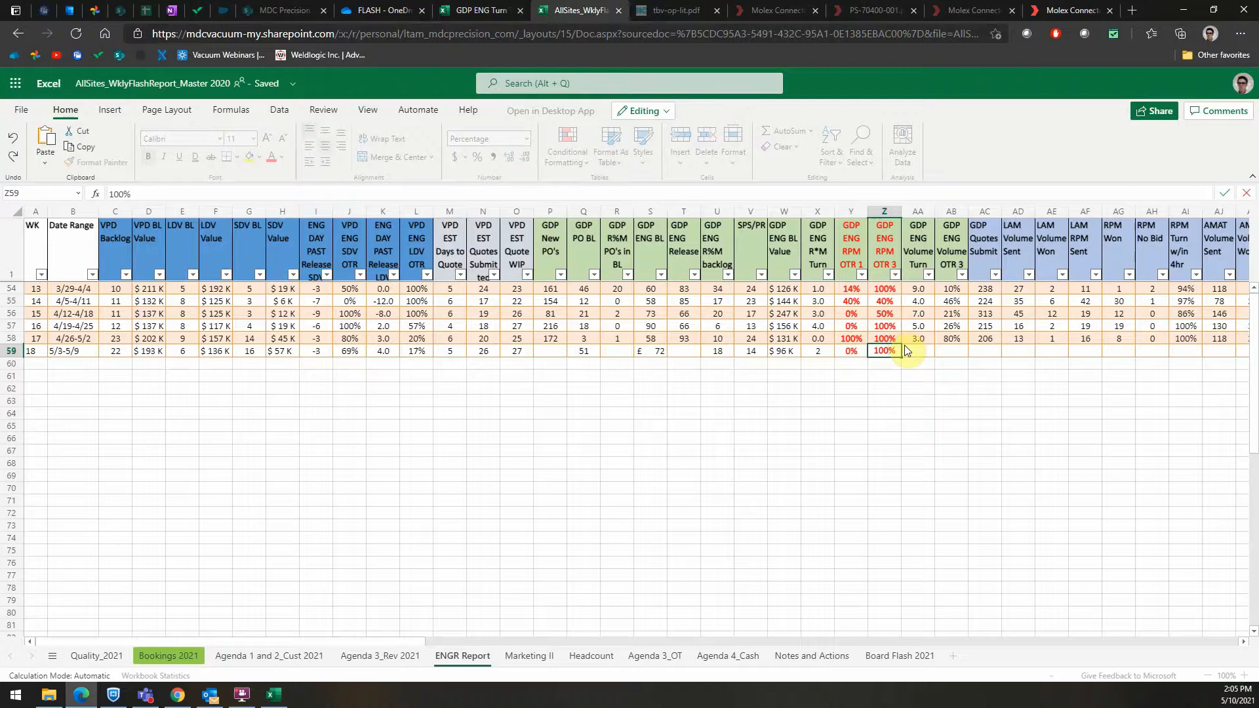
Step: In GDP ENG Turn Time, clear the Customer filter and filter the Short Description column to exclude RPM, RTM and RTM RR 02
left_click(479, 11)
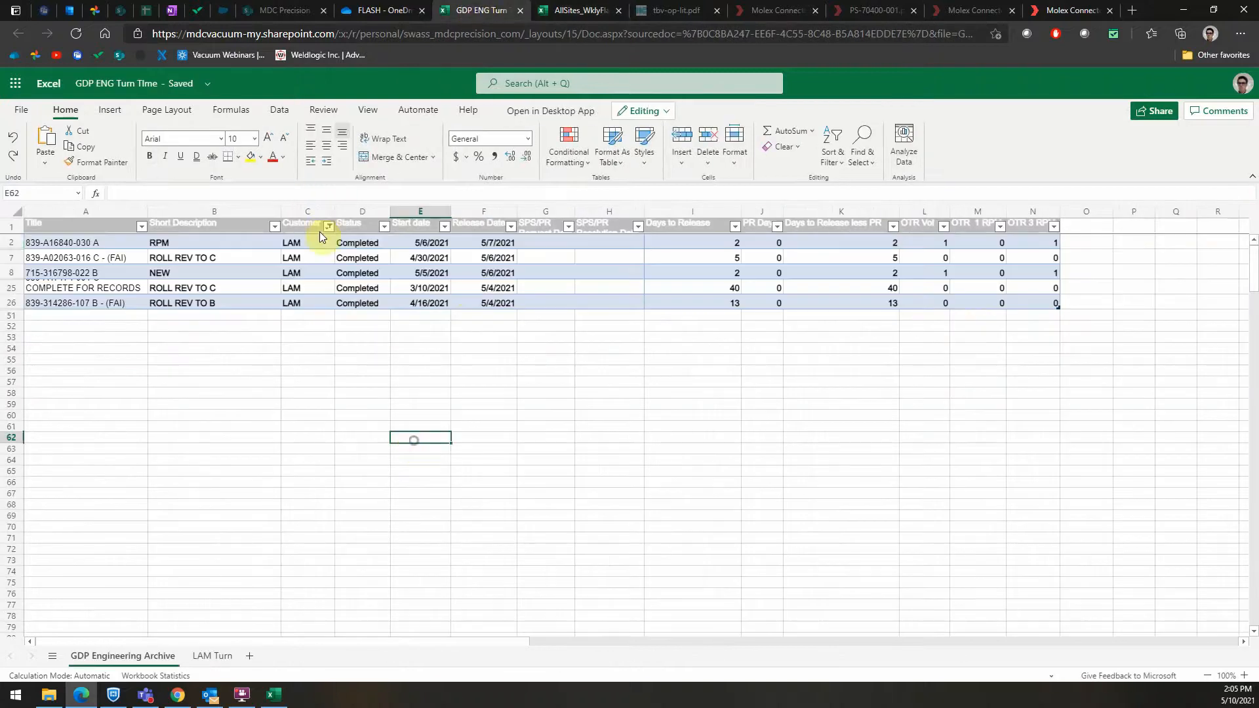
left_click(328, 229)
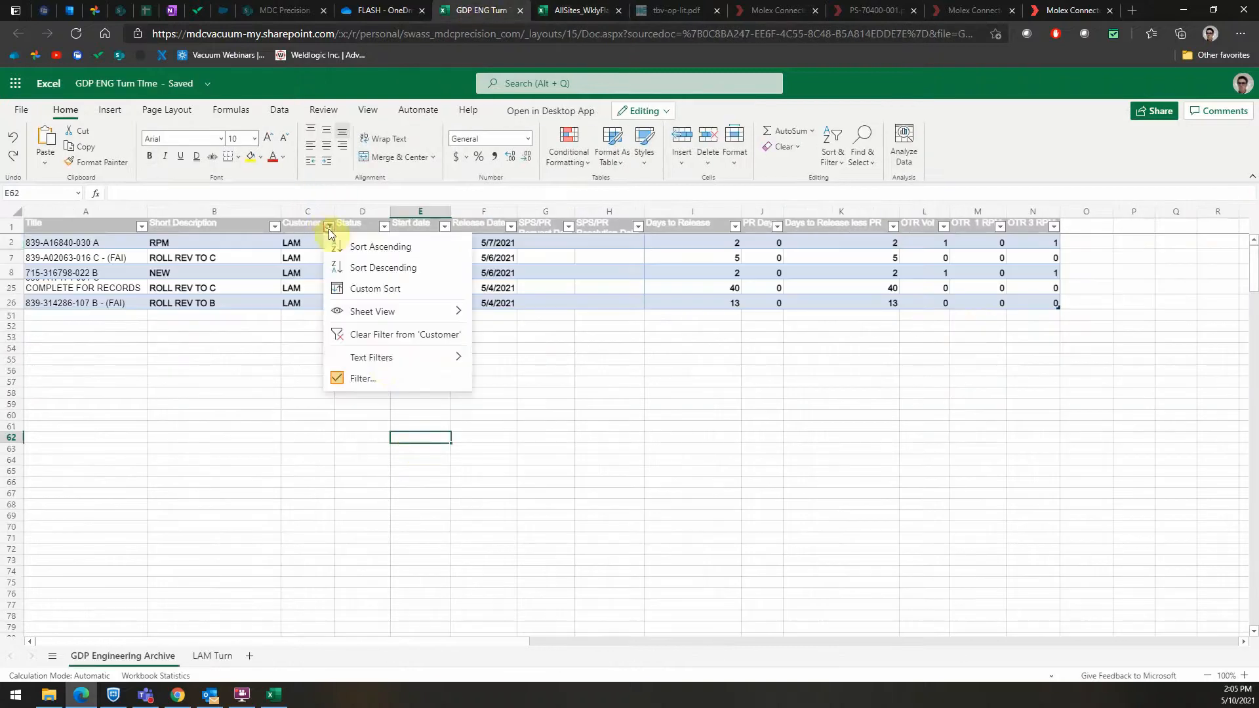
left_click(402, 332)
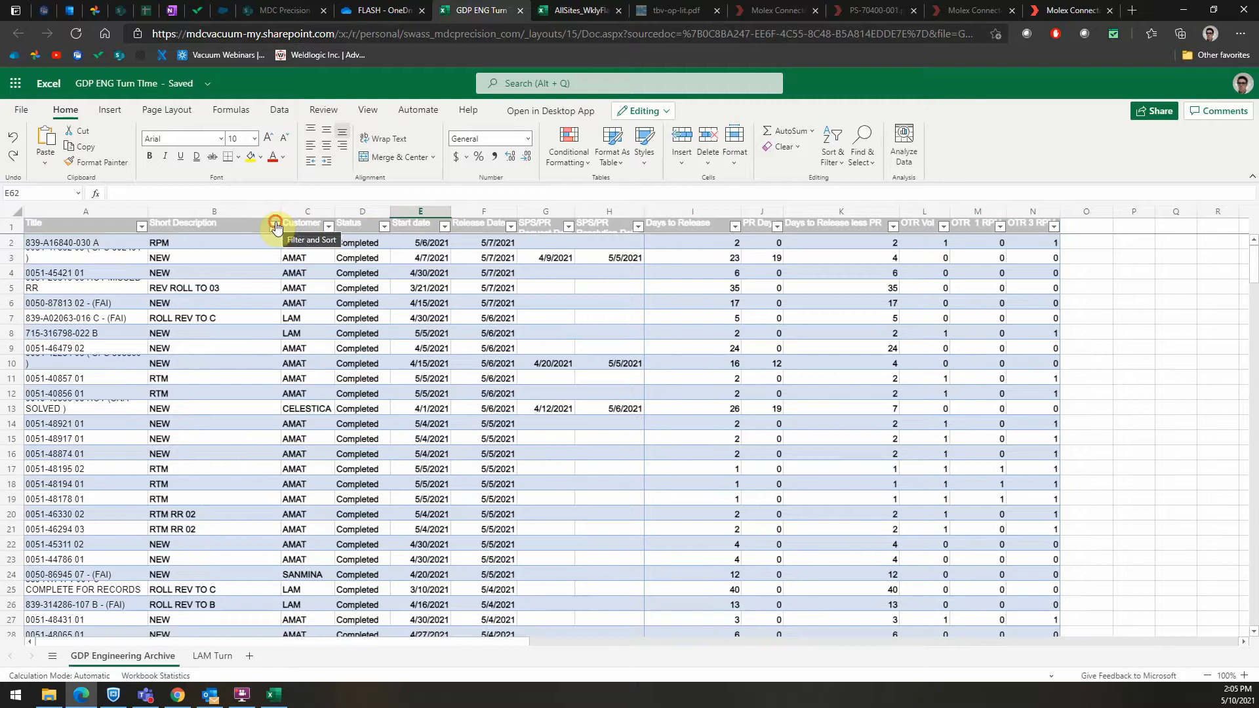
left_click(275, 227)
left_click(309, 379)
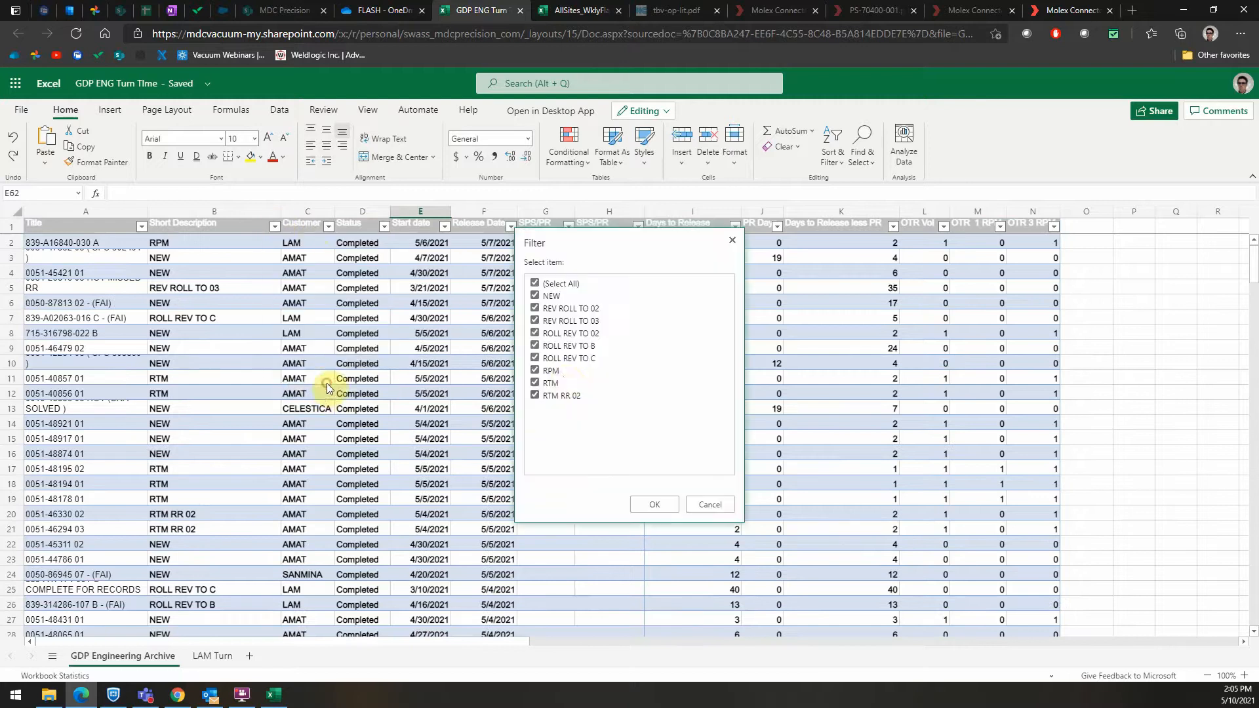
left_click(535, 370)
left_click(535, 395)
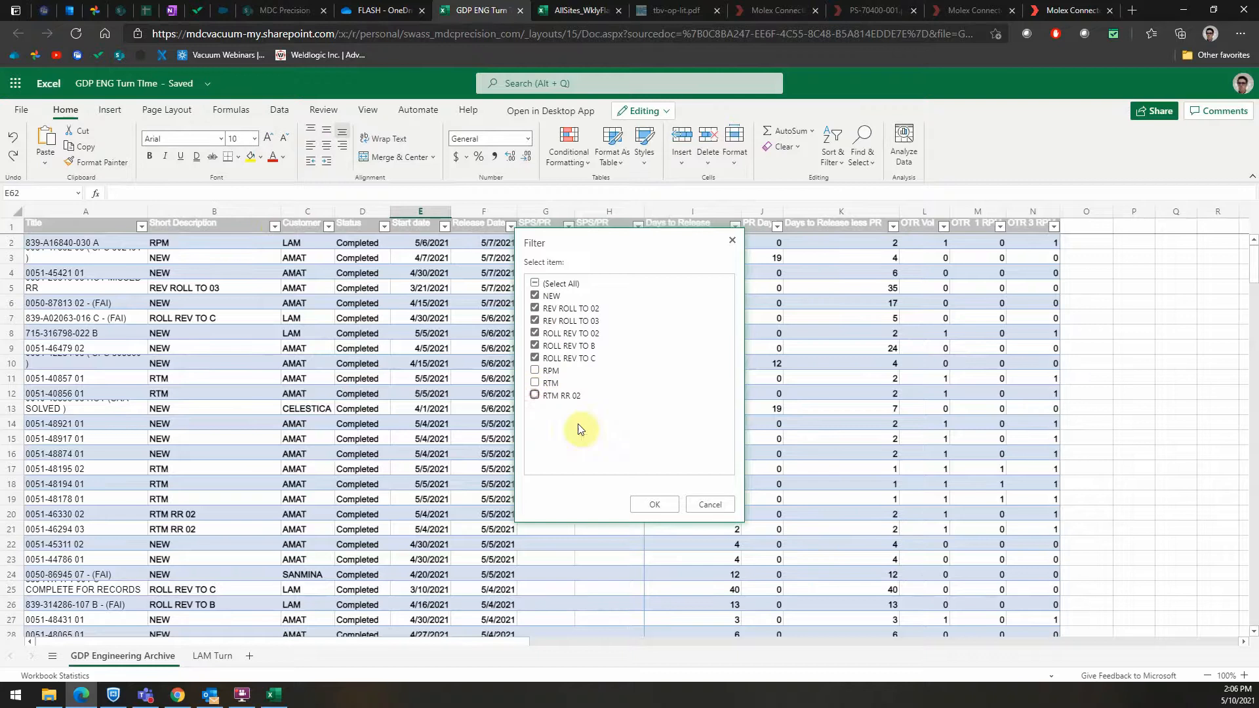
left_click(646, 503)
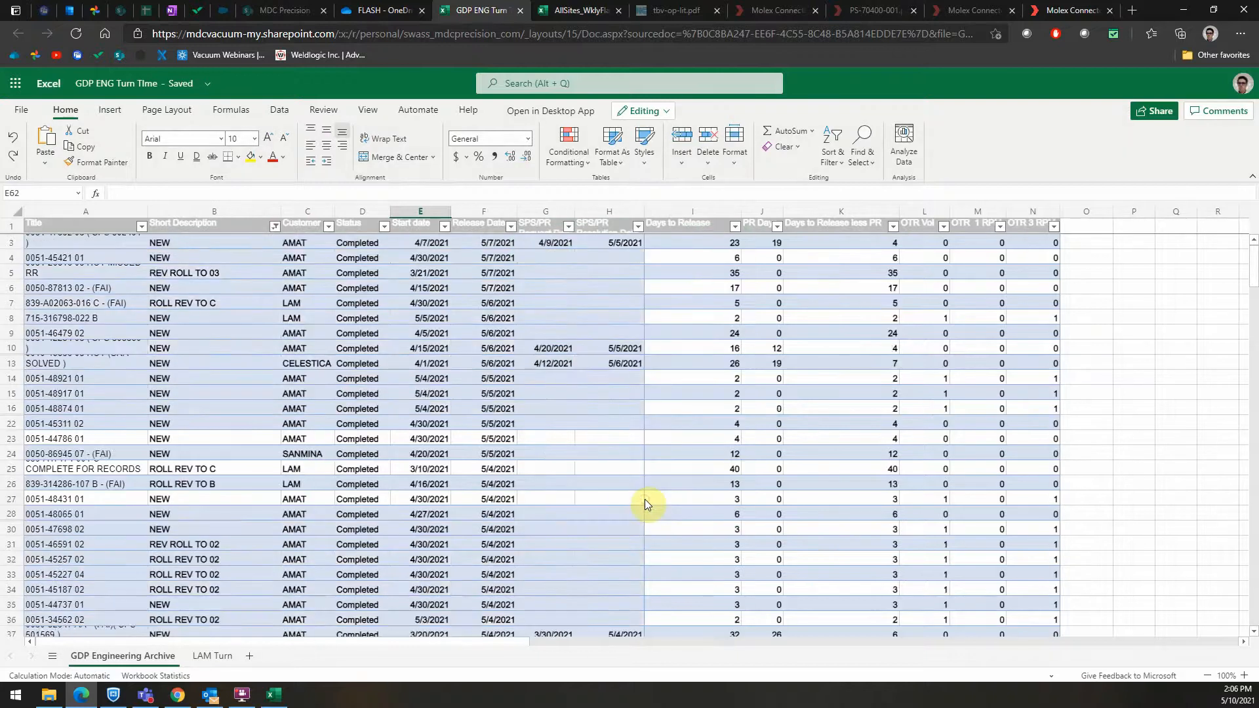
left_click(1137, 404)
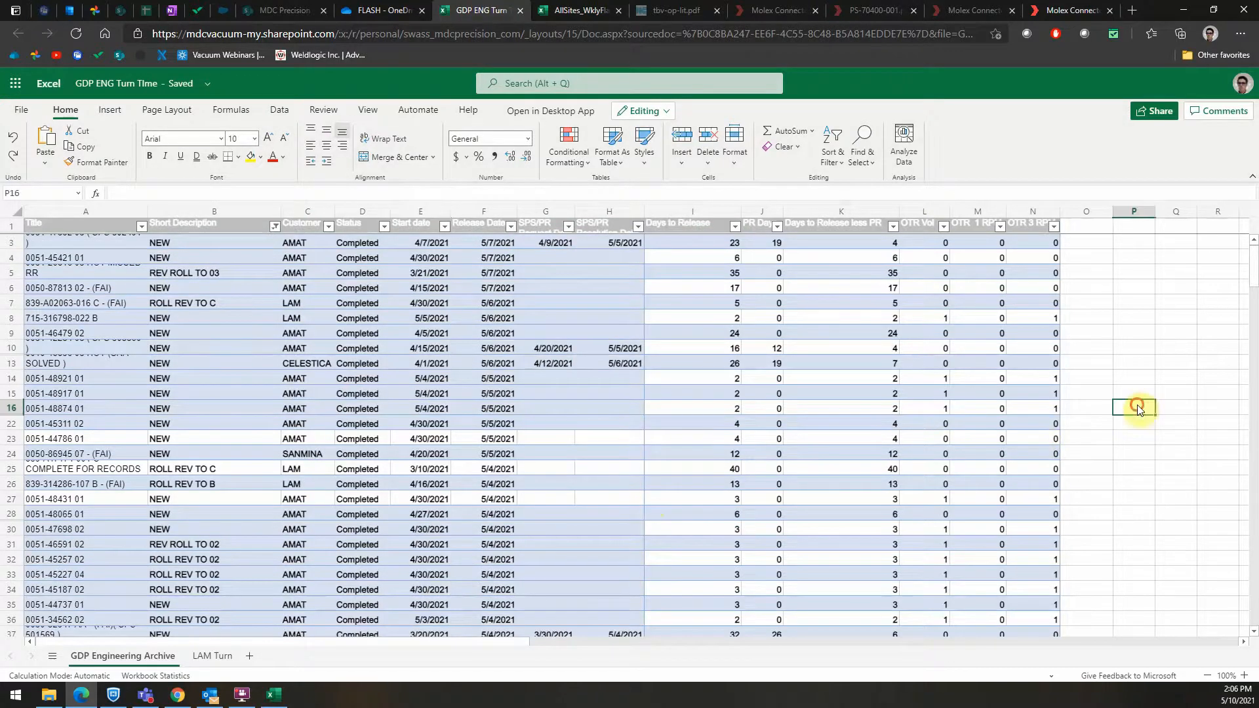
left_click(928, 243)
scroll(923, 411, "down", 7)
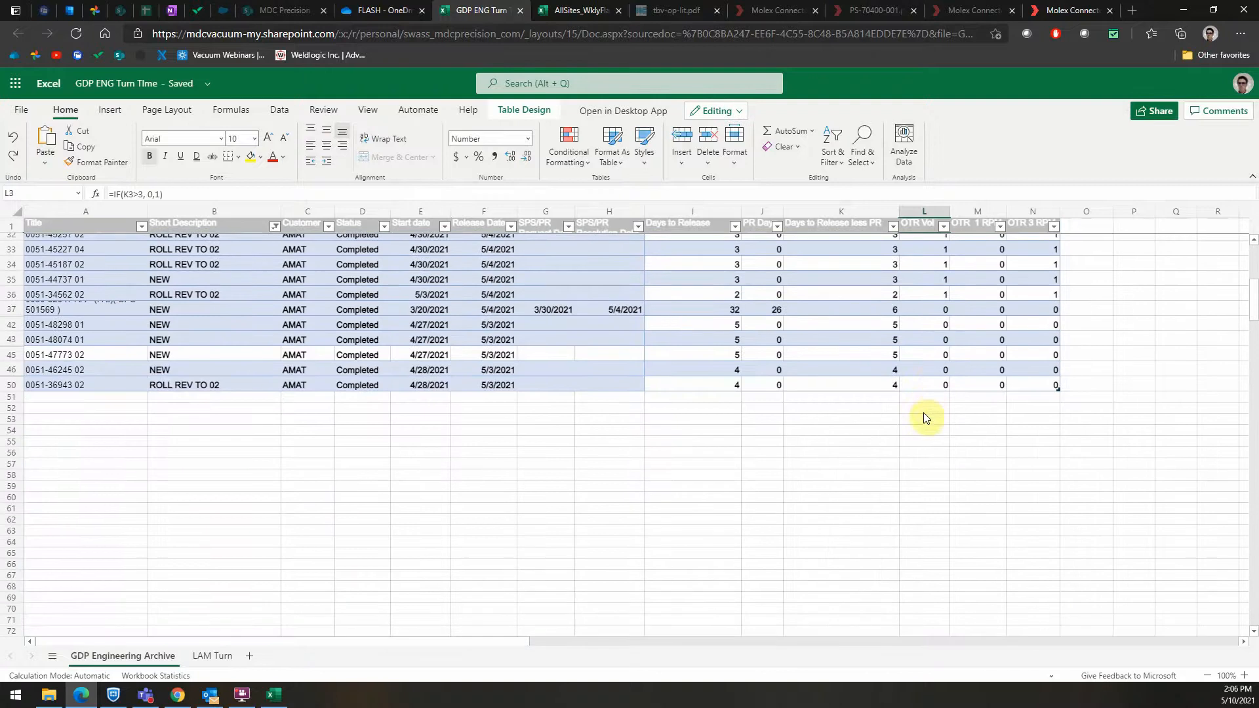
left_click(928, 387, "shift")
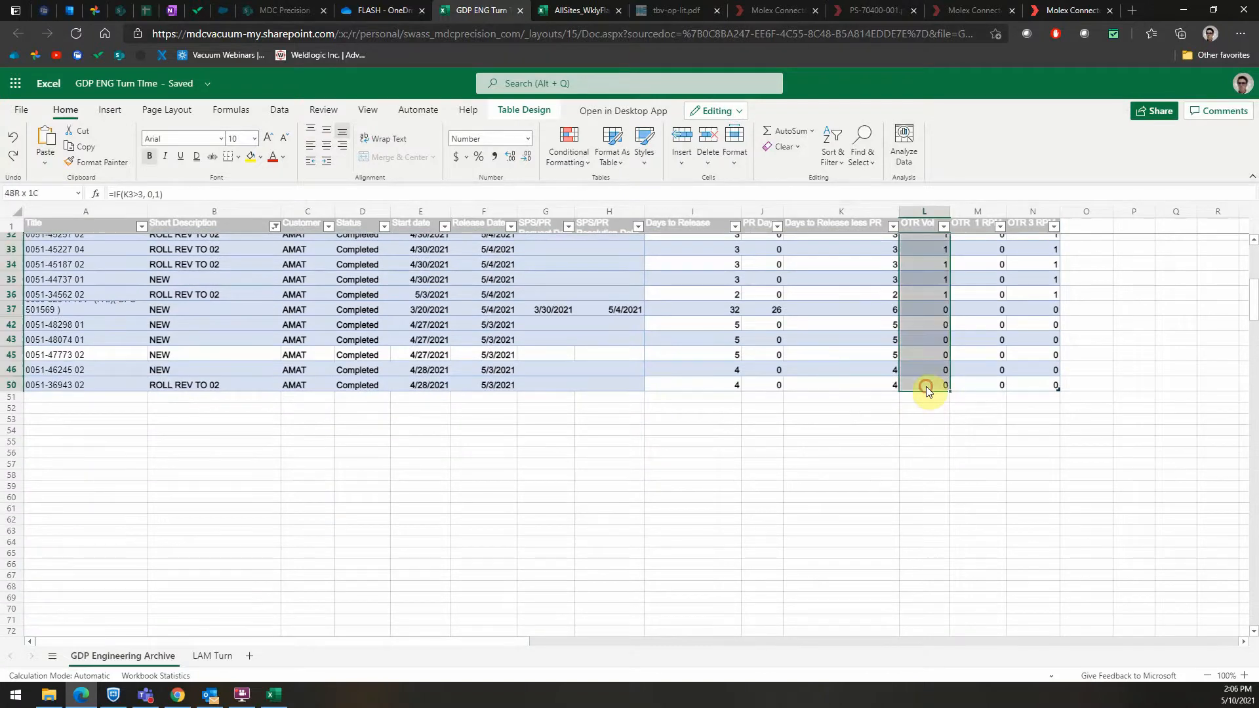
left_click(575, 11)
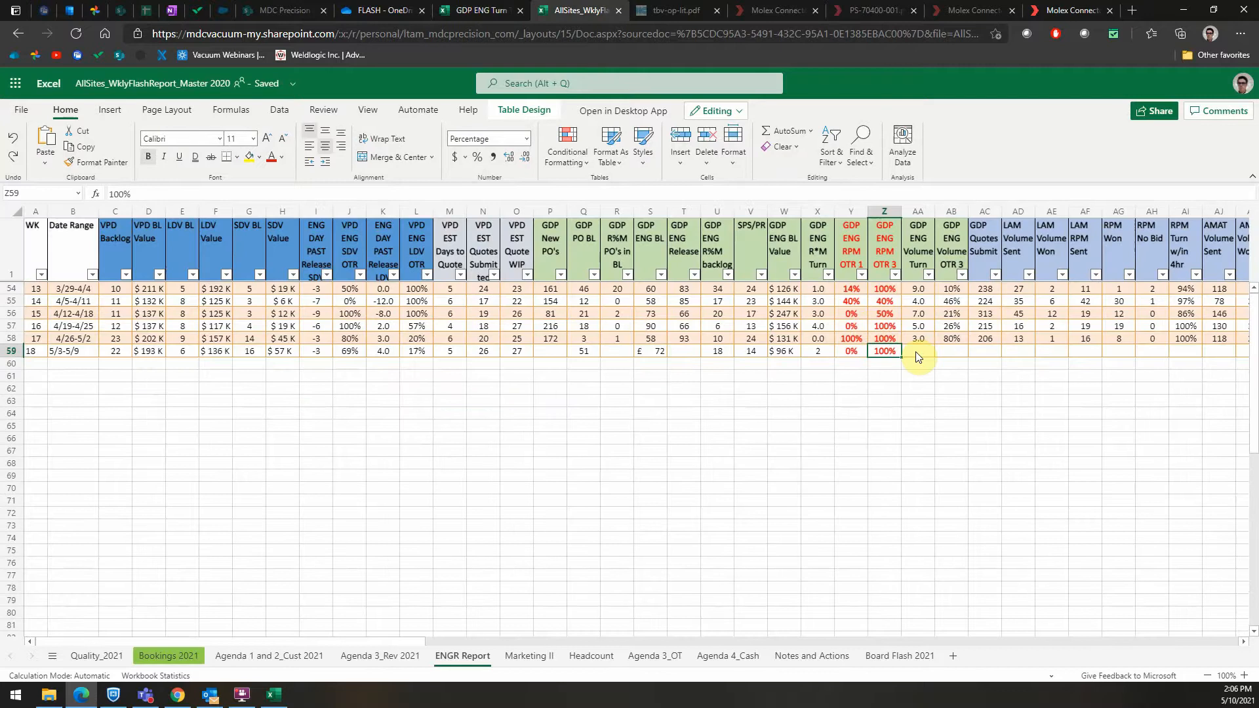
Step: Average the filtered Days to Release less PR values in GDP ENG Turn Time and enter 8 as week 18's GDP ENG Volume Turn in the flash report
left_click(505, 10)
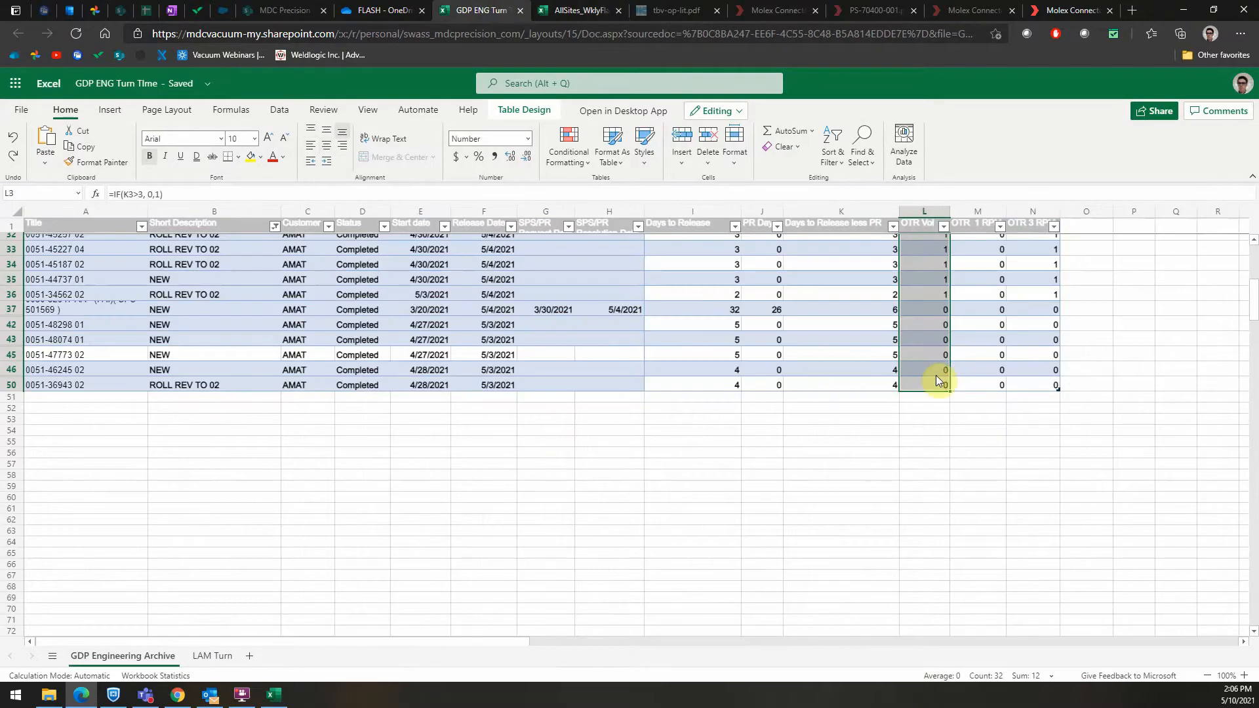
left_click(863, 383)
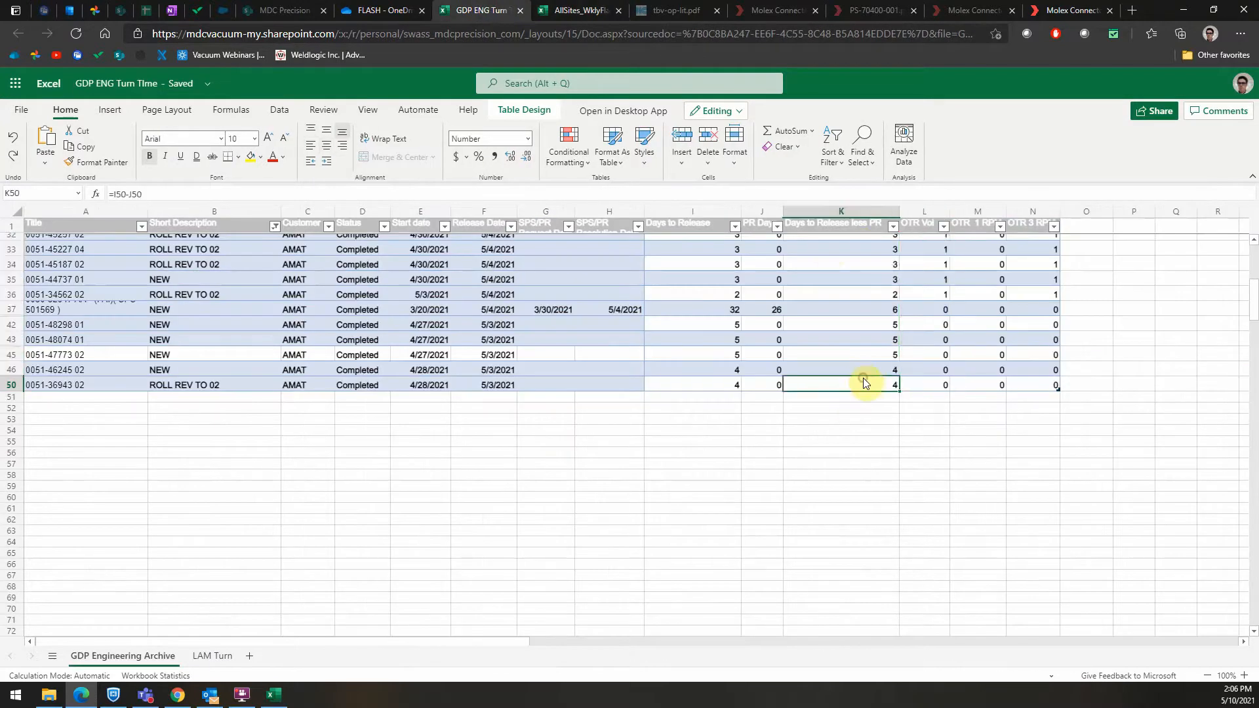
scroll(863, 378, "up", 7)
left_click(854, 243)
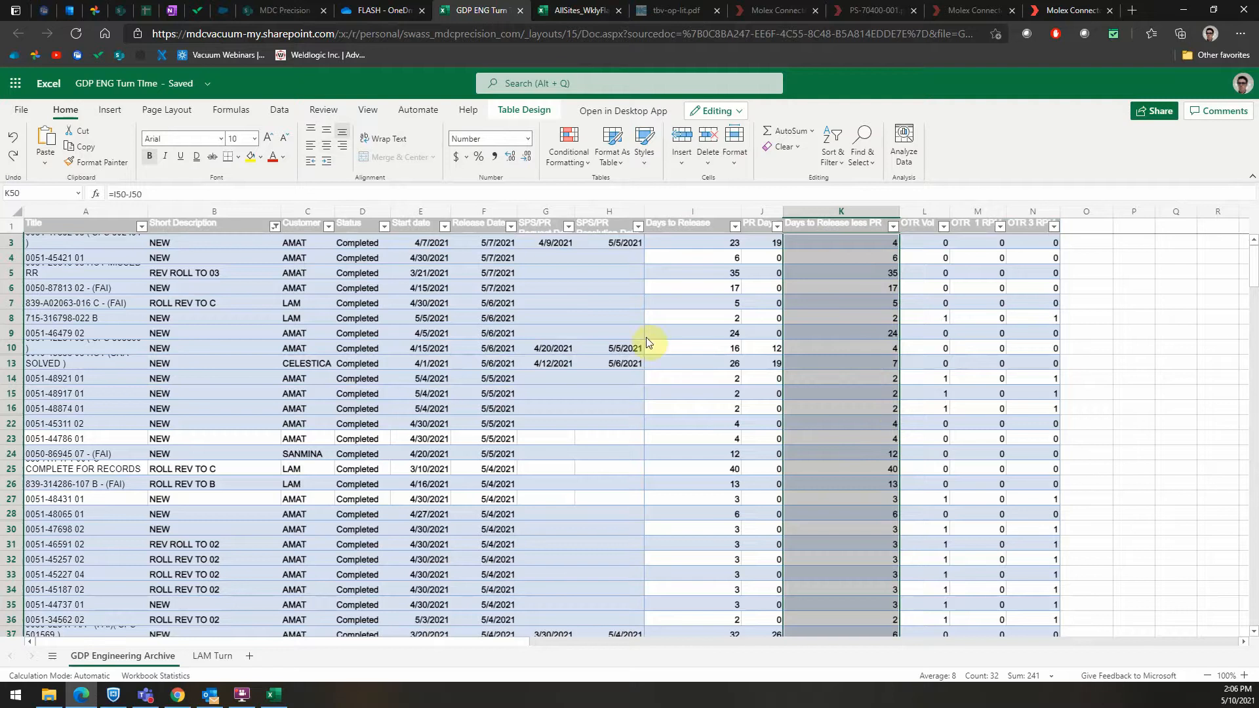
scroll(887, 438, "down", 2)
scroll(888, 439, "down", 5)
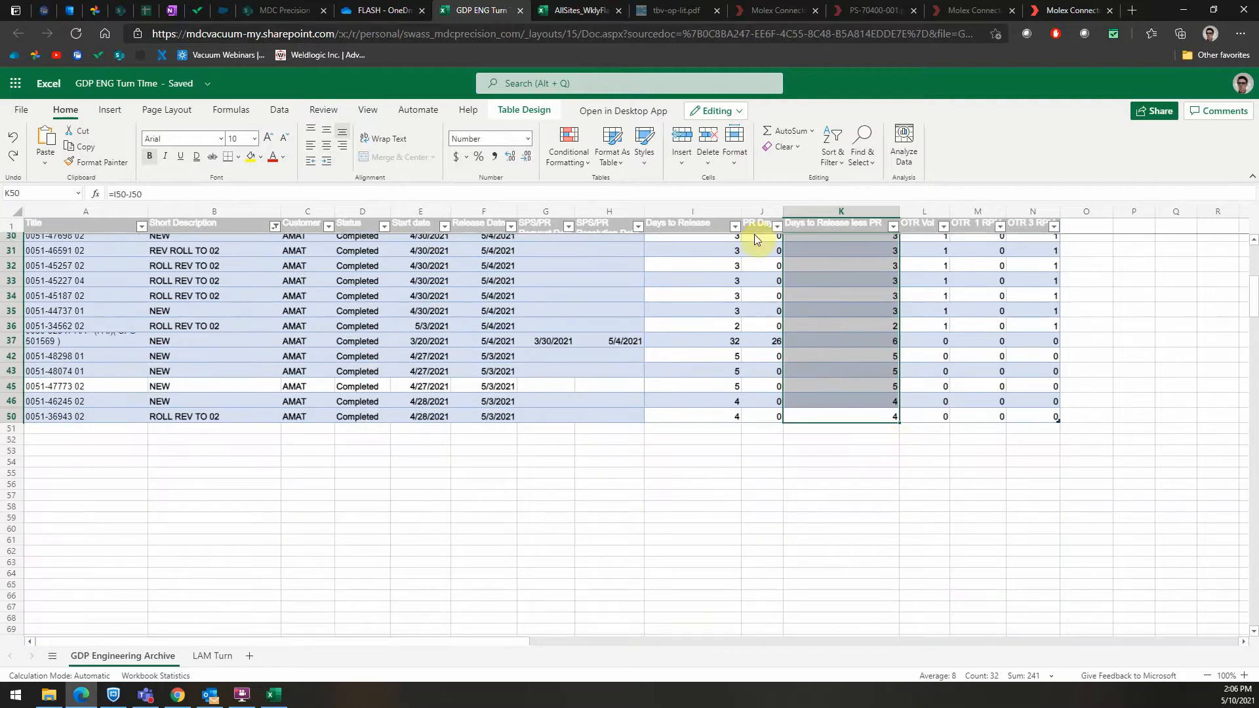
left_click(566, 10)
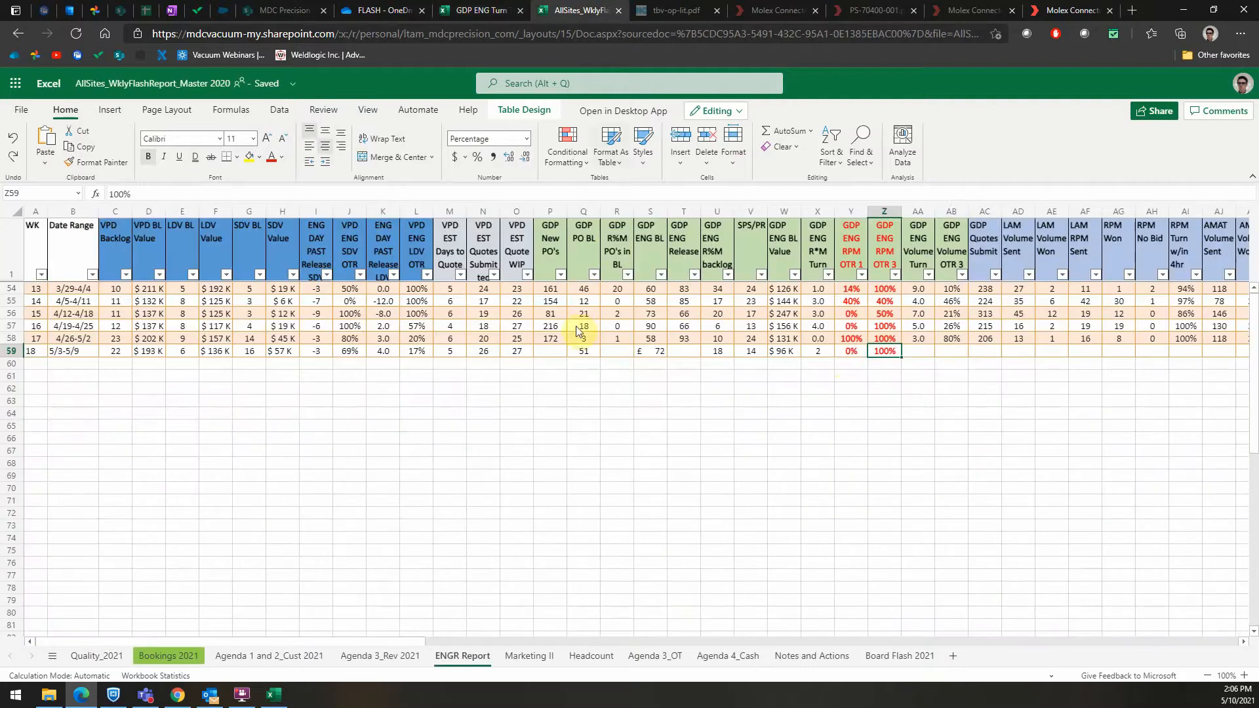
left_click(917, 352)
type("8")
key("Tab")
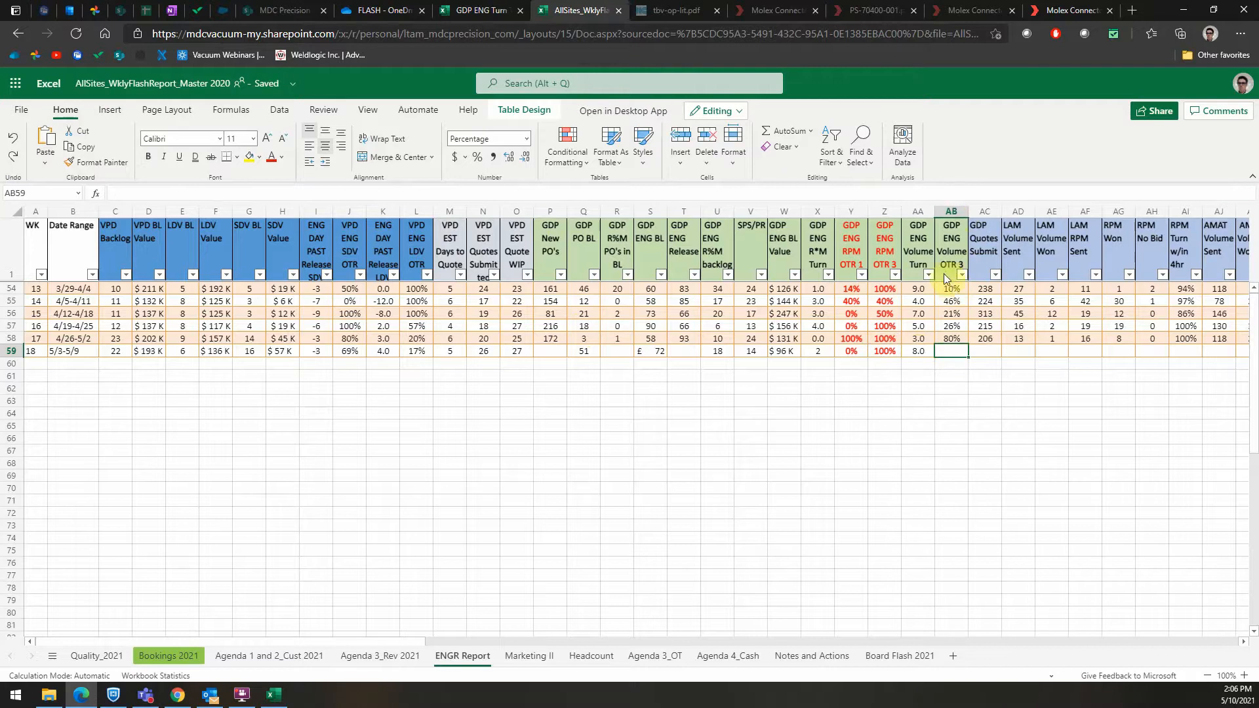
Step: Sum and count the filtered OTR Vol values and enter =12/32 as week 18's GDP ENG Volume OTR 3 in the flash report
left_click(481, 9)
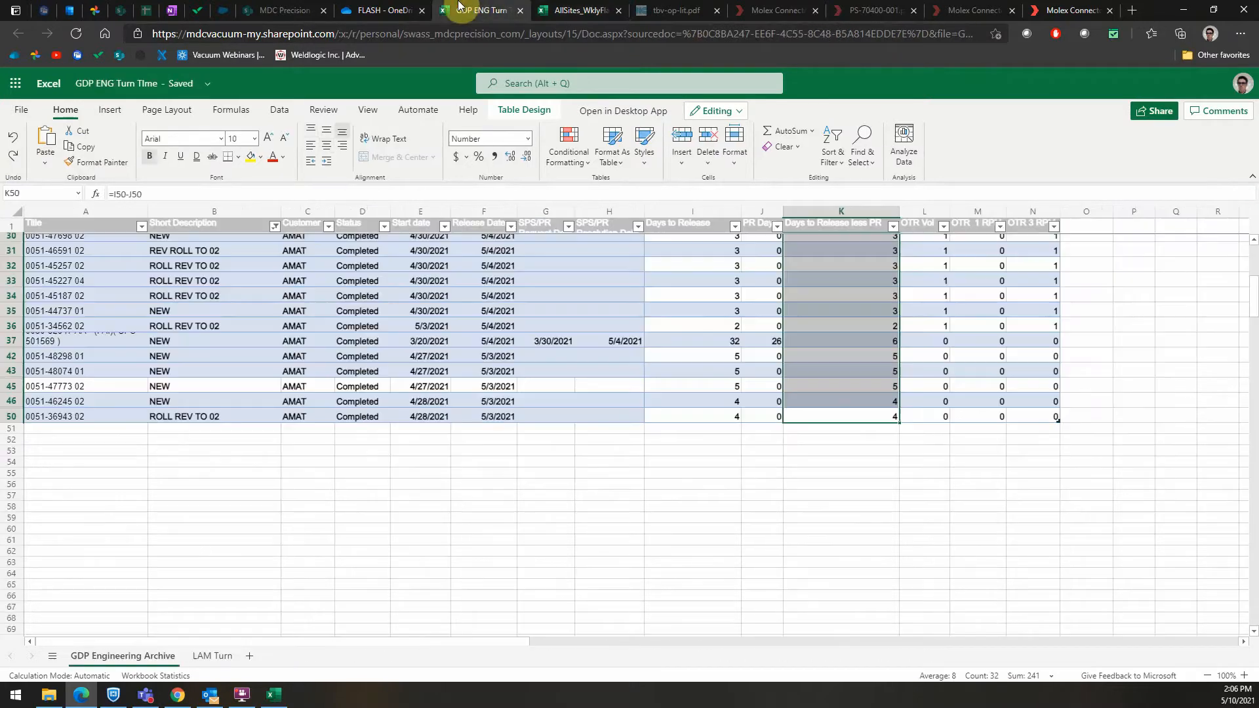
left_click(938, 417)
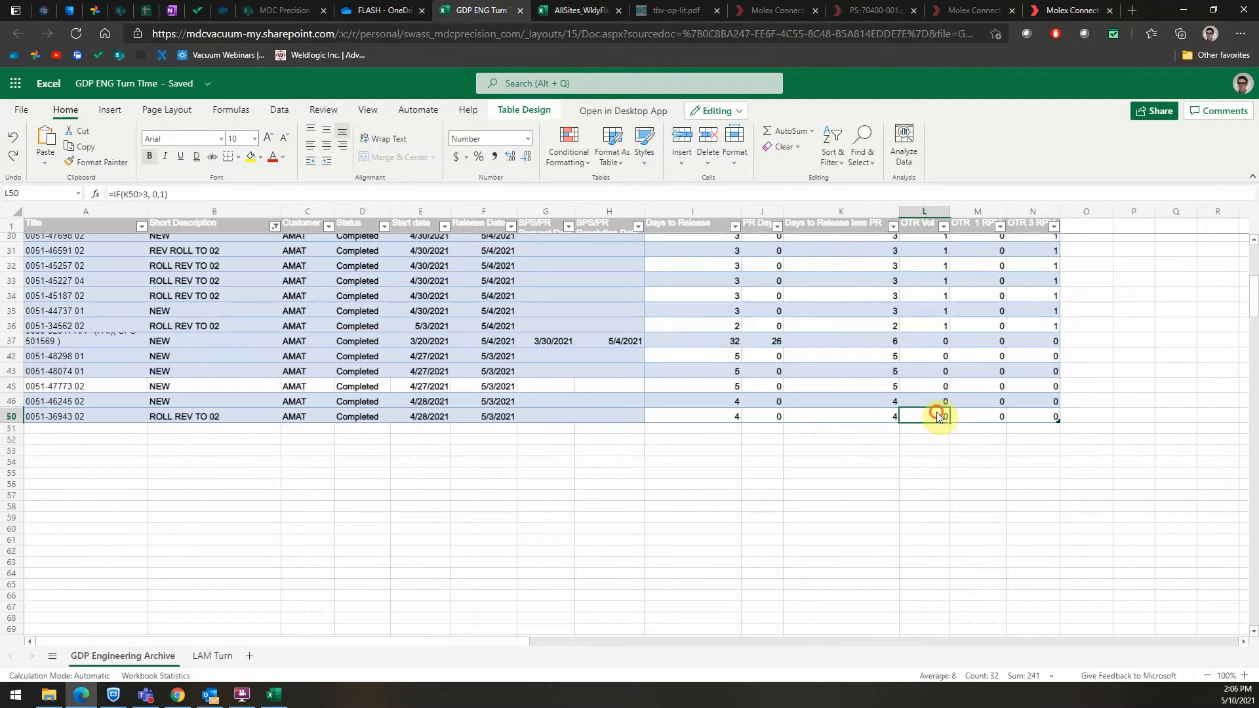
scroll(937, 412, "up", 7)
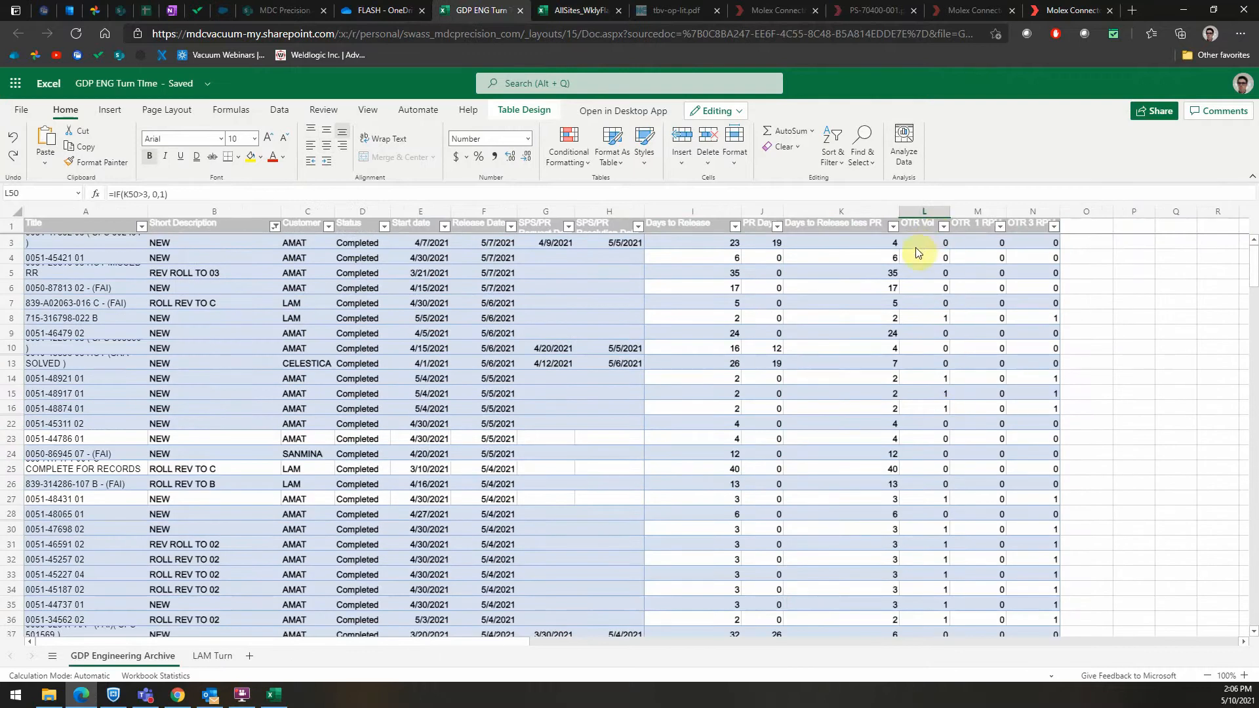
left_click(916, 247, "shift")
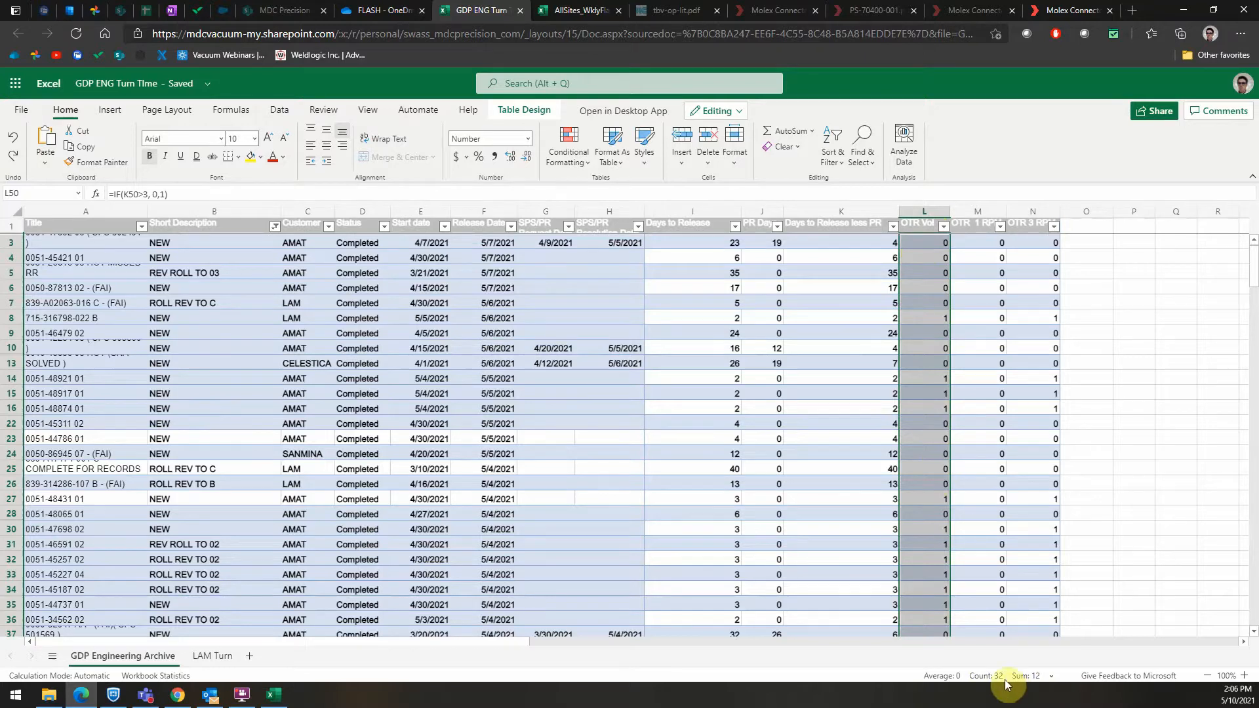
left_click(578, 10)
type("=")
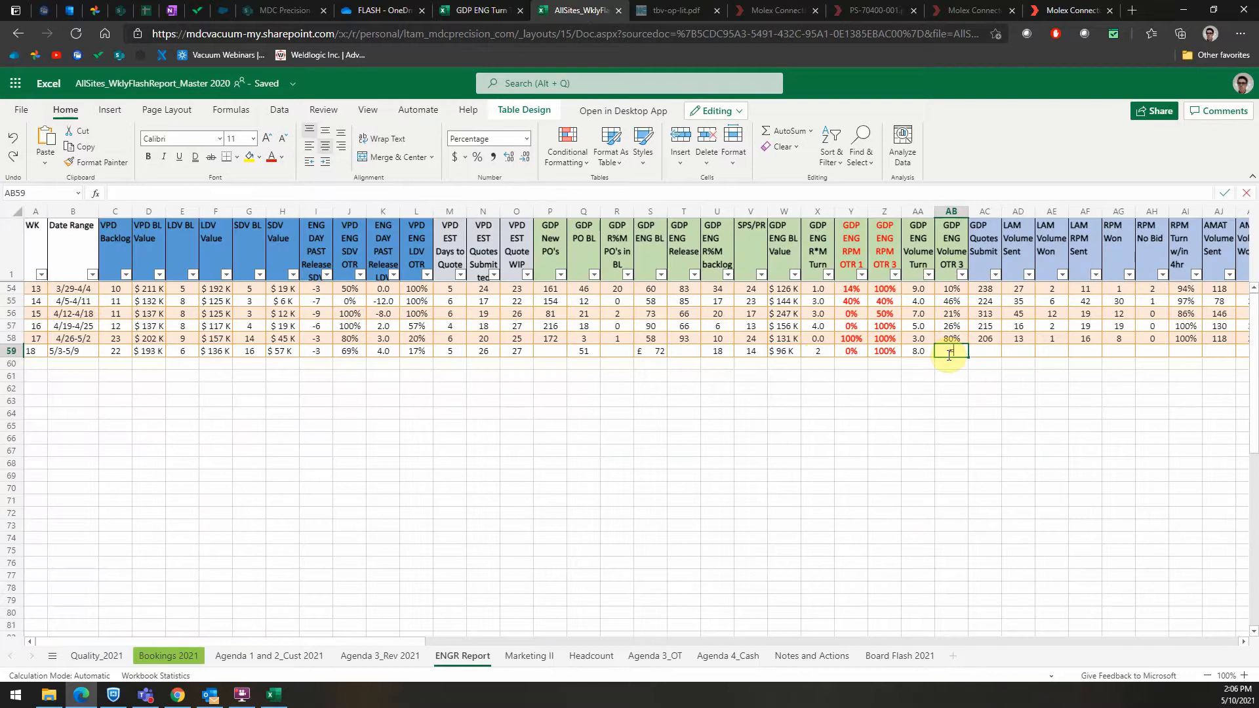
type("12/32")
key("Return")
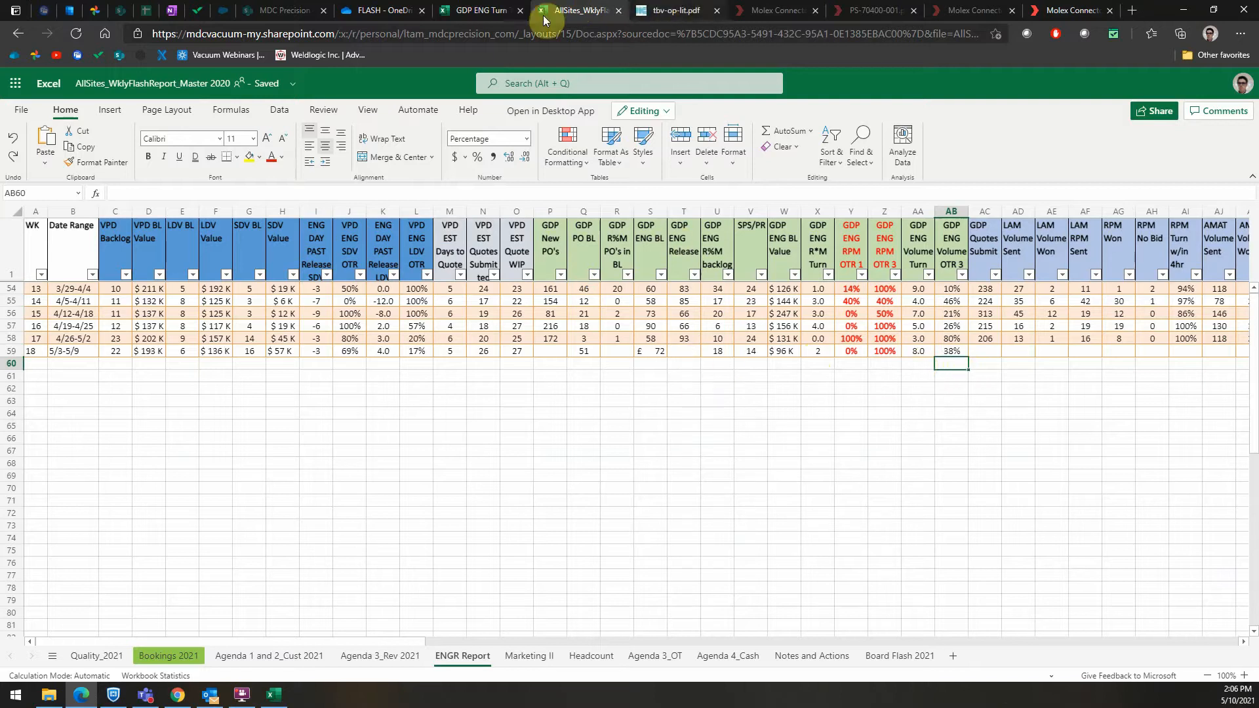
Step: In GDP ENG Turn Time, clear the Short Description filter and select all Release Date values to count the releases
left_click(479, 10)
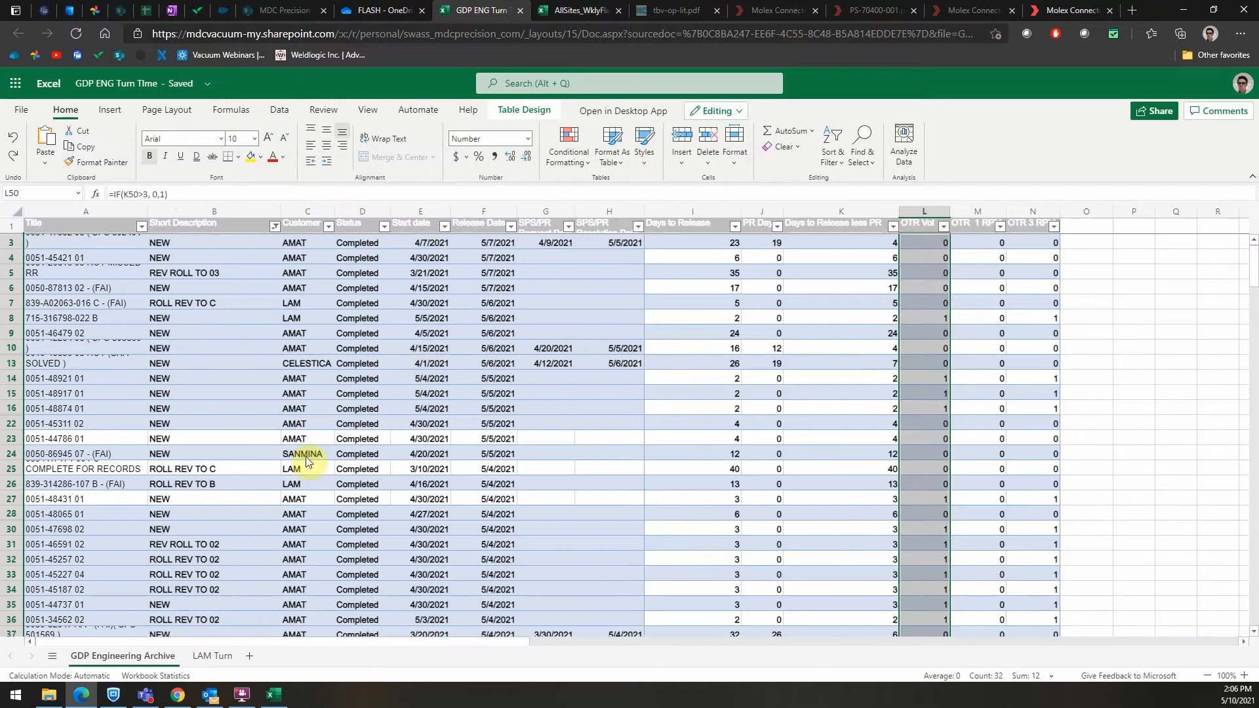
left_click(273, 229)
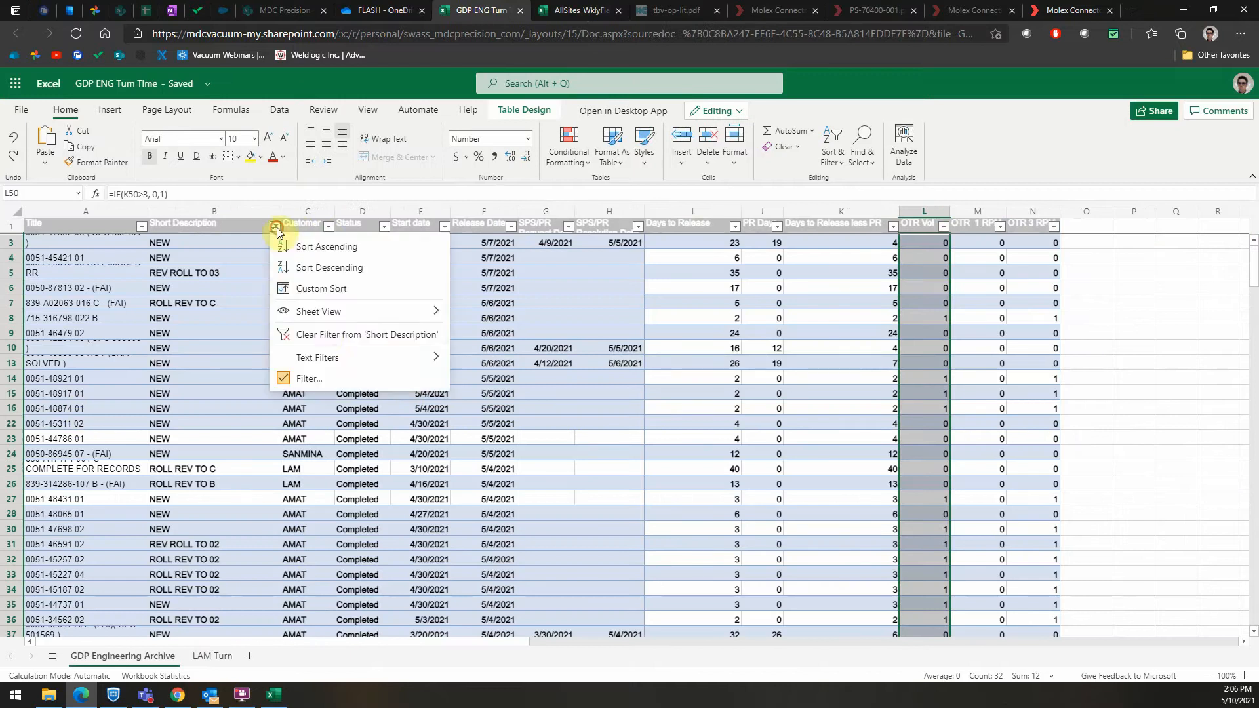
left_click(324, 330)
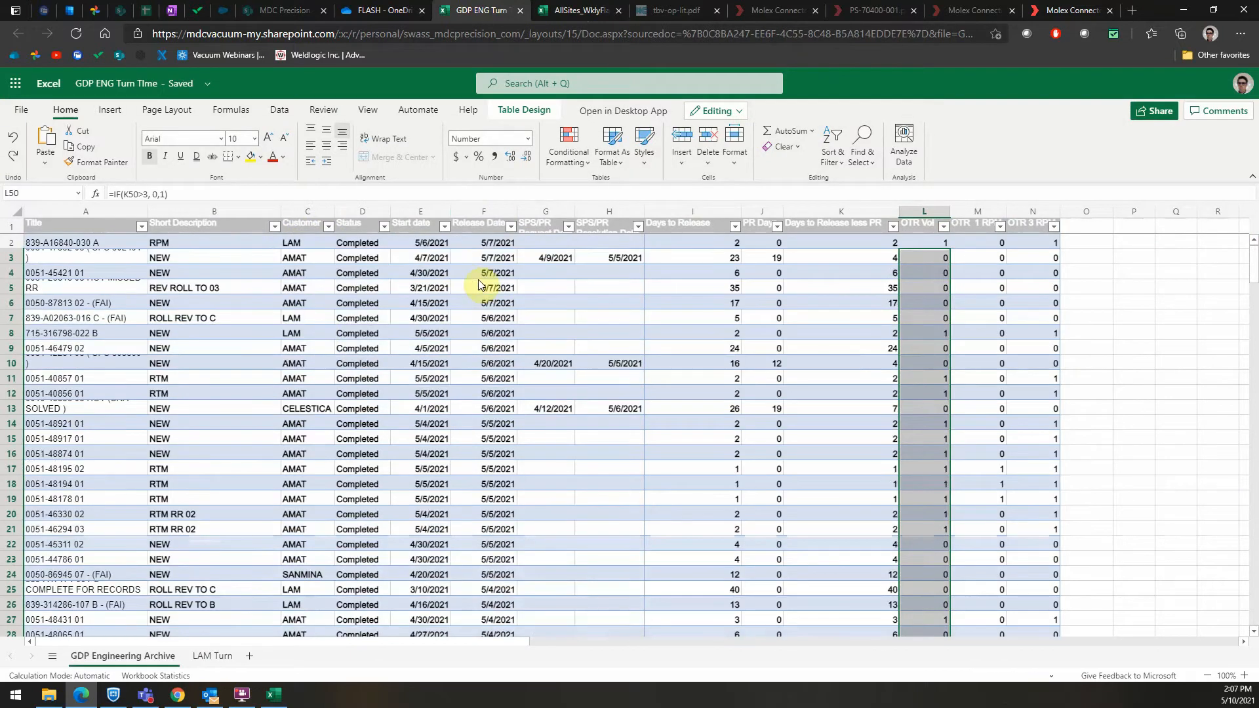
left_click(462, 243)
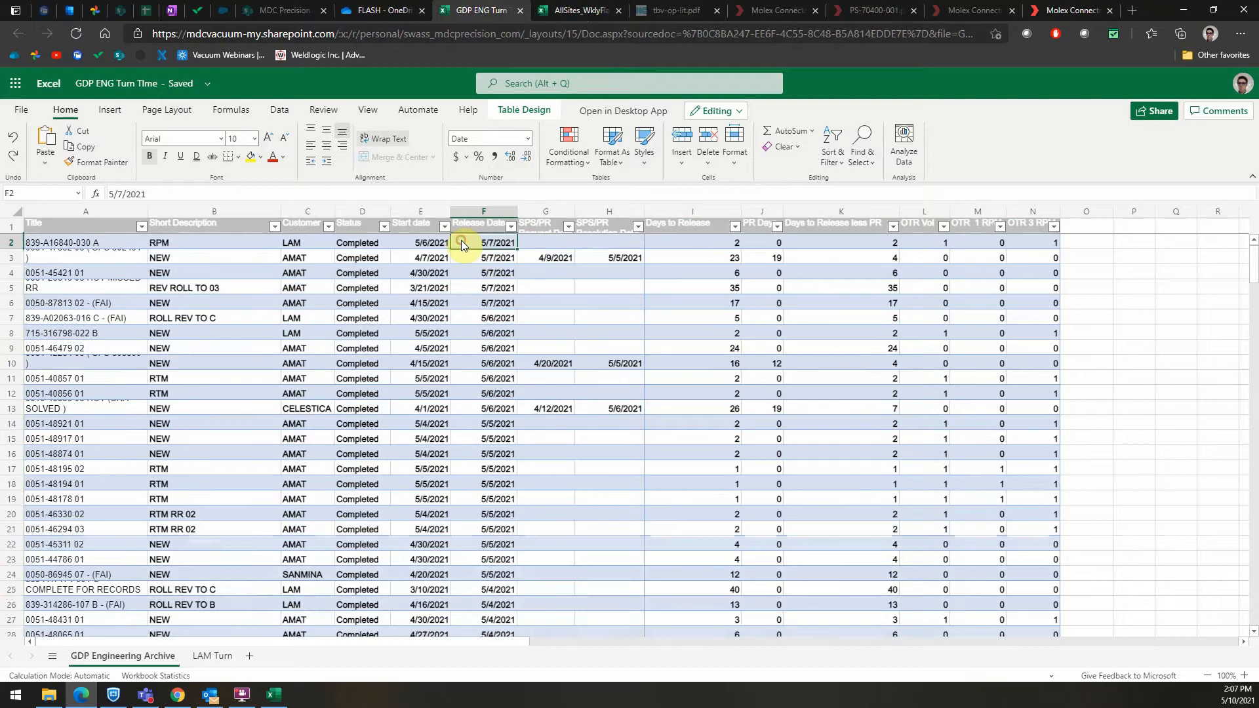
scroll(462, 242, "down", 10)
scroll(462, 240, "up", 4)
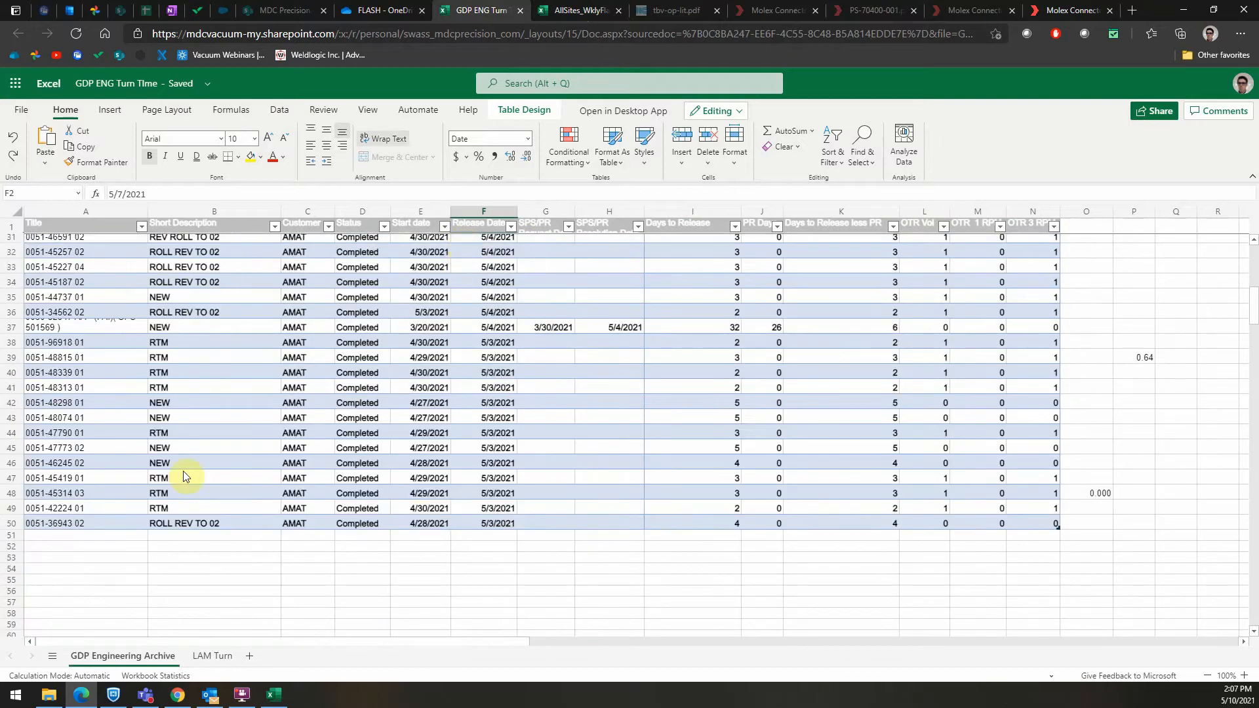
left_click(483, 525, "shift")
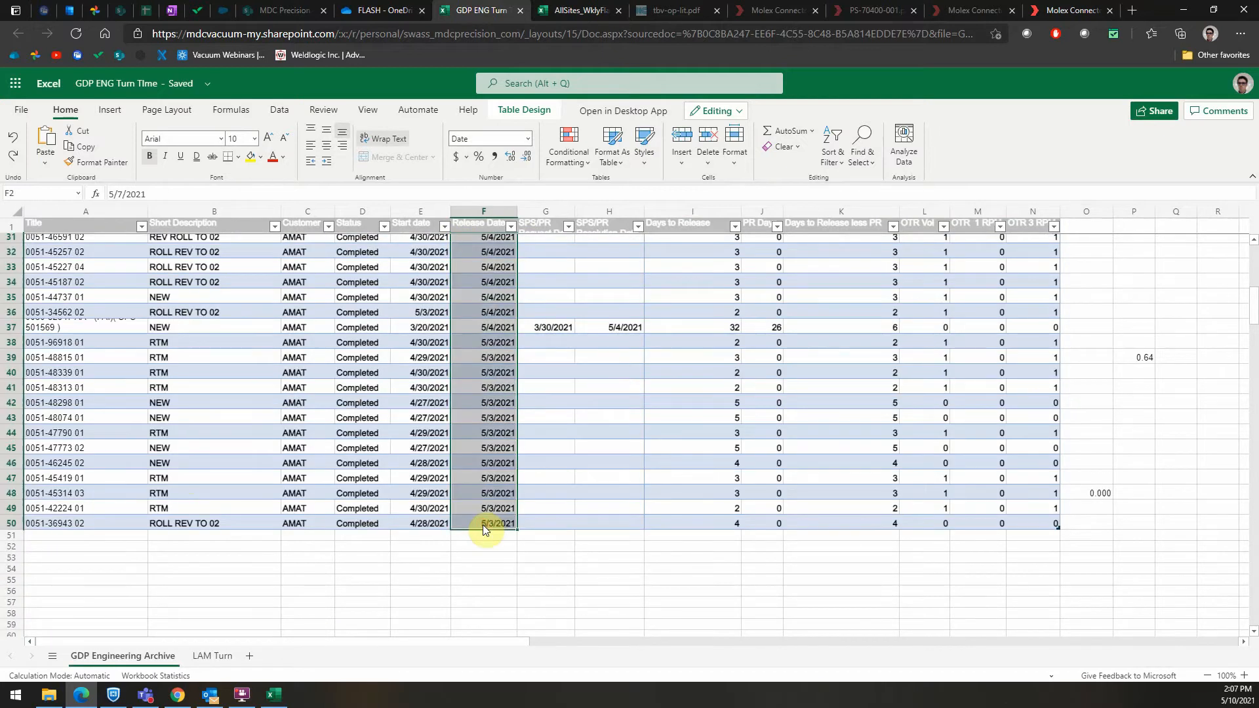
Step: Enter 49 as week 18's GDP ENG Release in the flash report
left_click(577, 10)
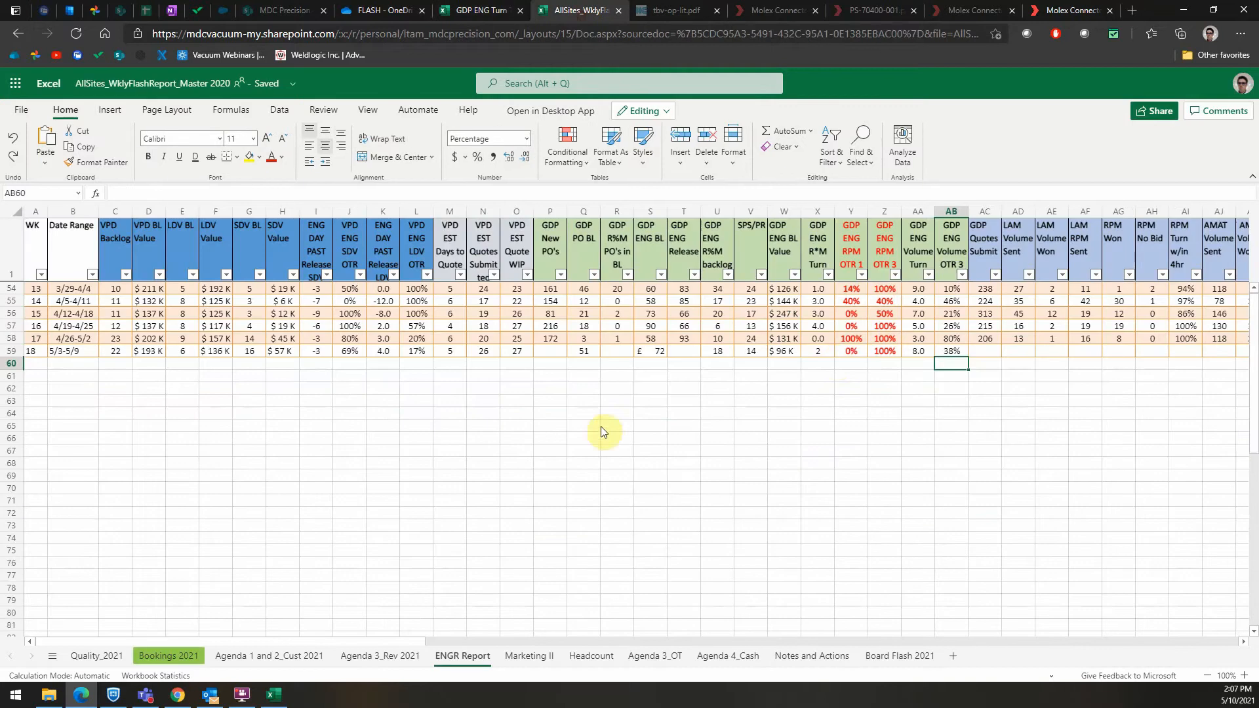
left_click(678, 354)
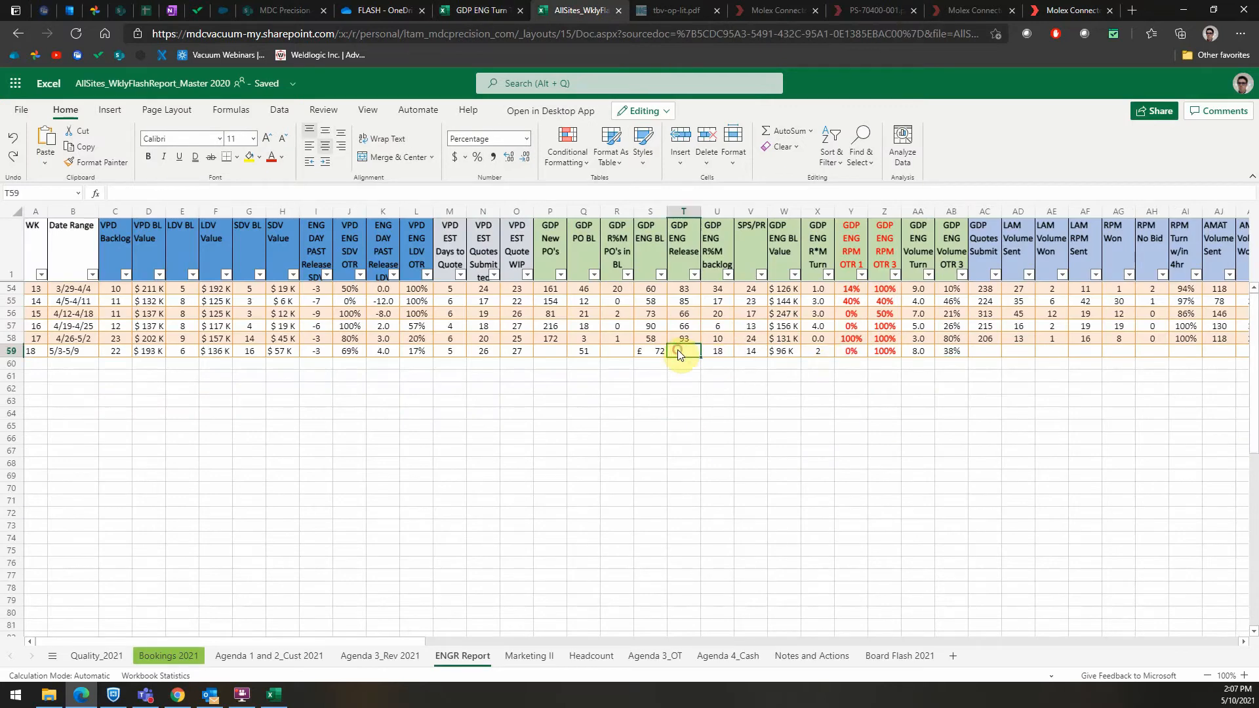
type("49")
left_click(680, 390)
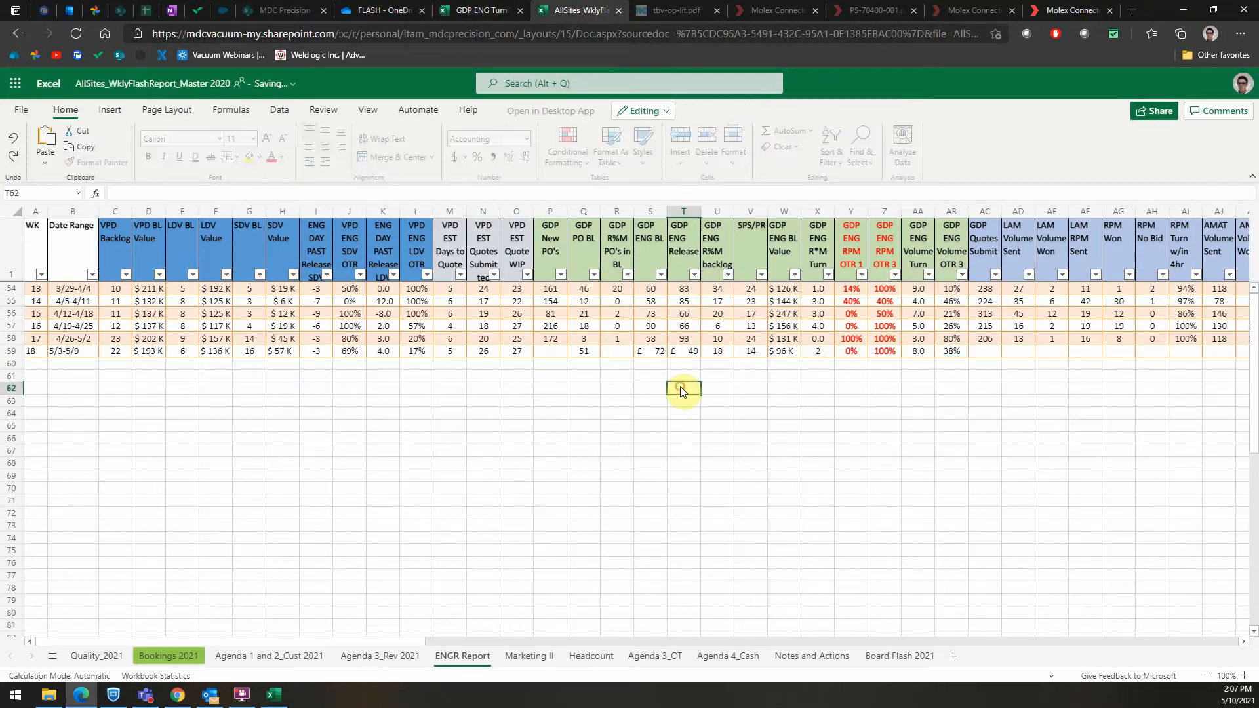